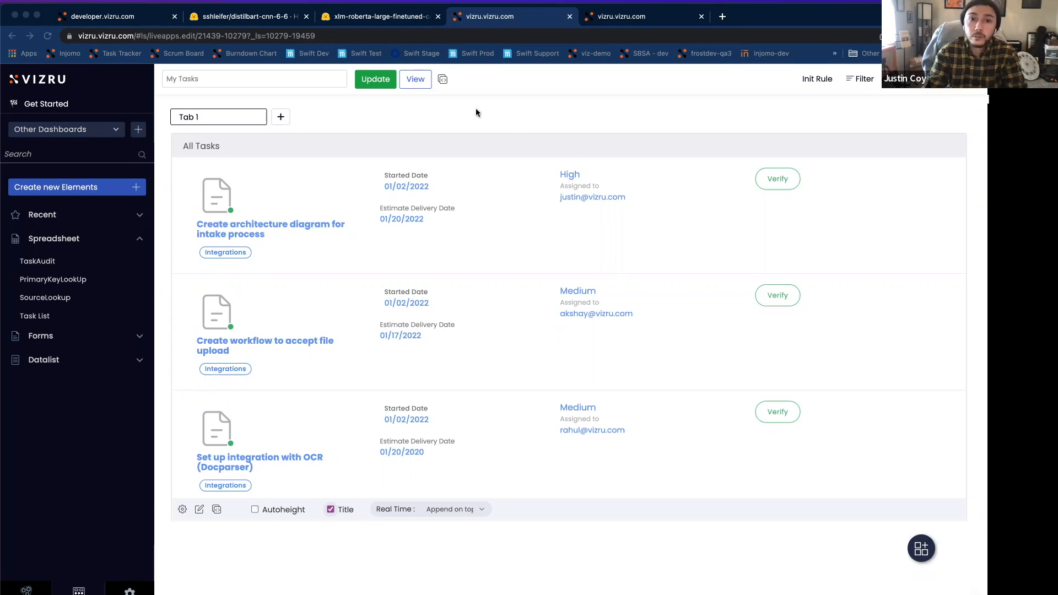
Step: Show the My Tasks dashboard in view mode and open the "Create architecture diagram for intake process" task
{"action": "left_click", "coordinate": [416, 80]}
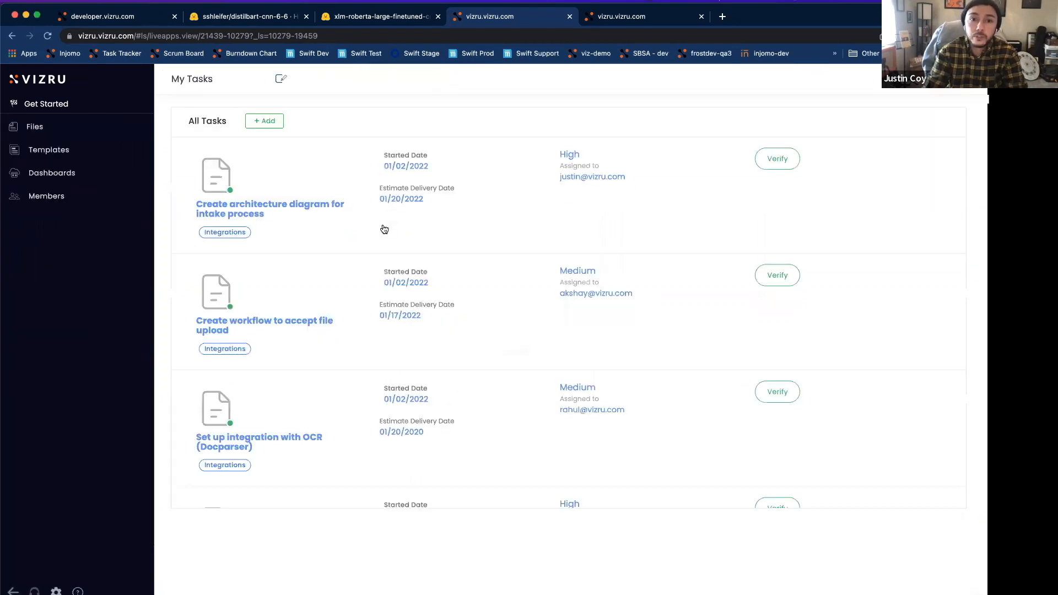
{"action": "left_click", "coordinate": [385, 213]}
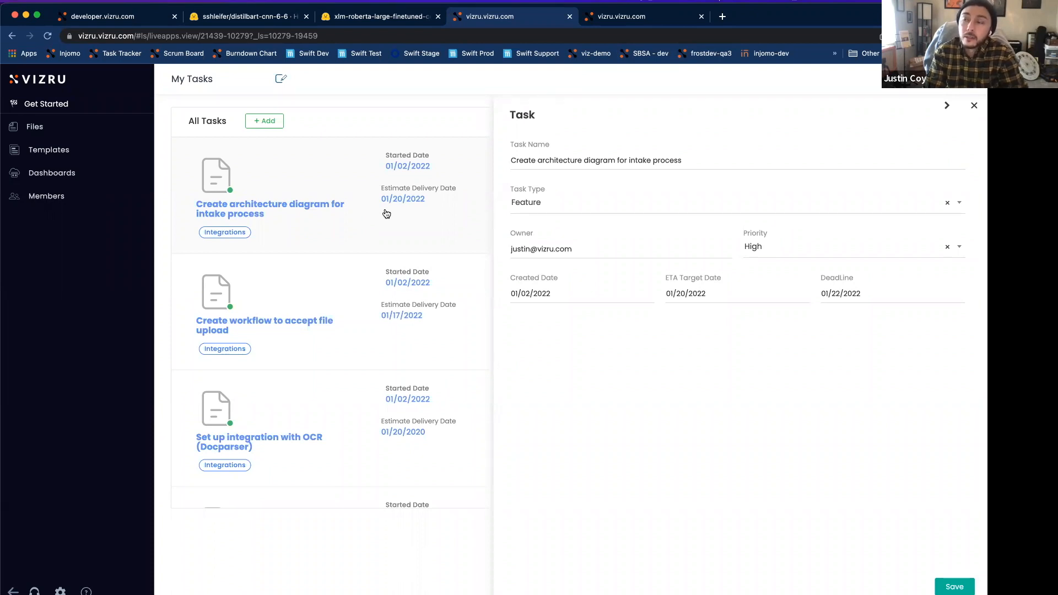
Step: Return the dashboard to editing and examine the IncrementKey and IncrementValue columns of the PrimaryKeyLookUp spreadsheet
{"action": "left_click", "coordinate": [280, 80]}
{"action": "left_click", "coordinate": [58, 239]}
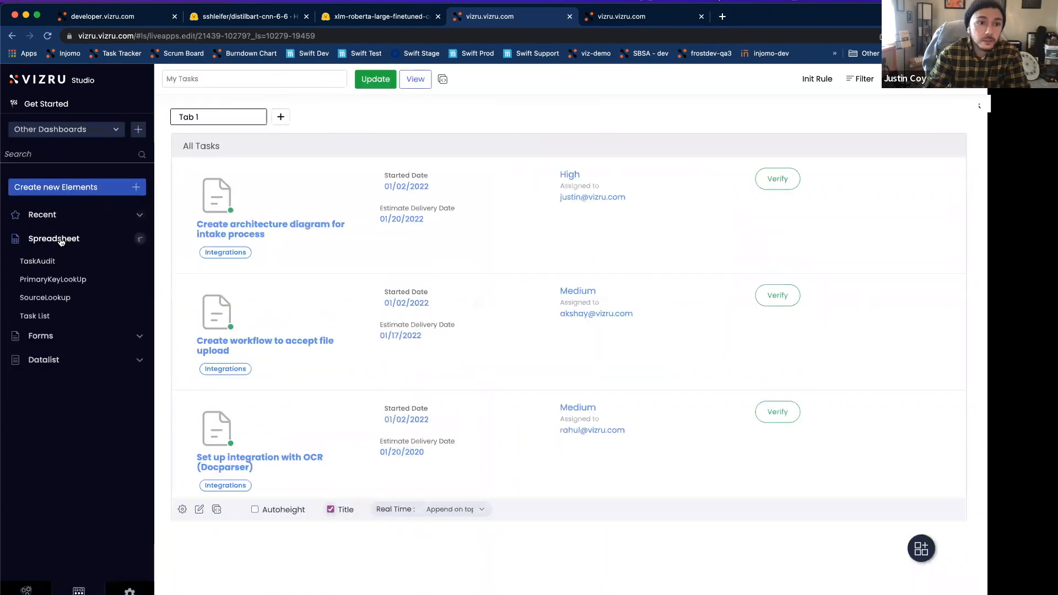
{"action": "mouse_move", "coordinate": [27, 285]}
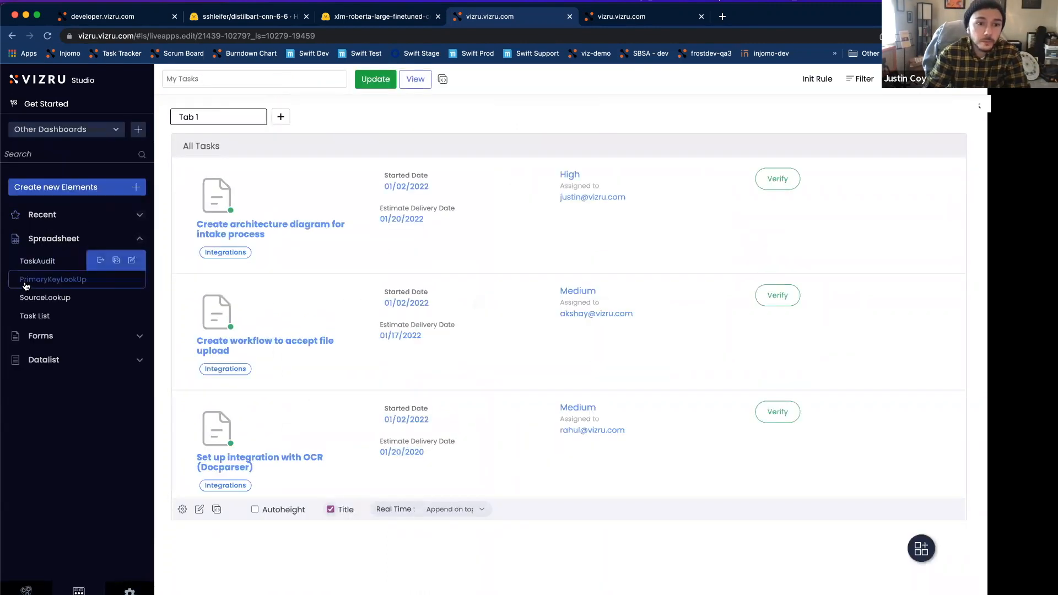
{"action": "left_click", "coordinate": [25, 284]}
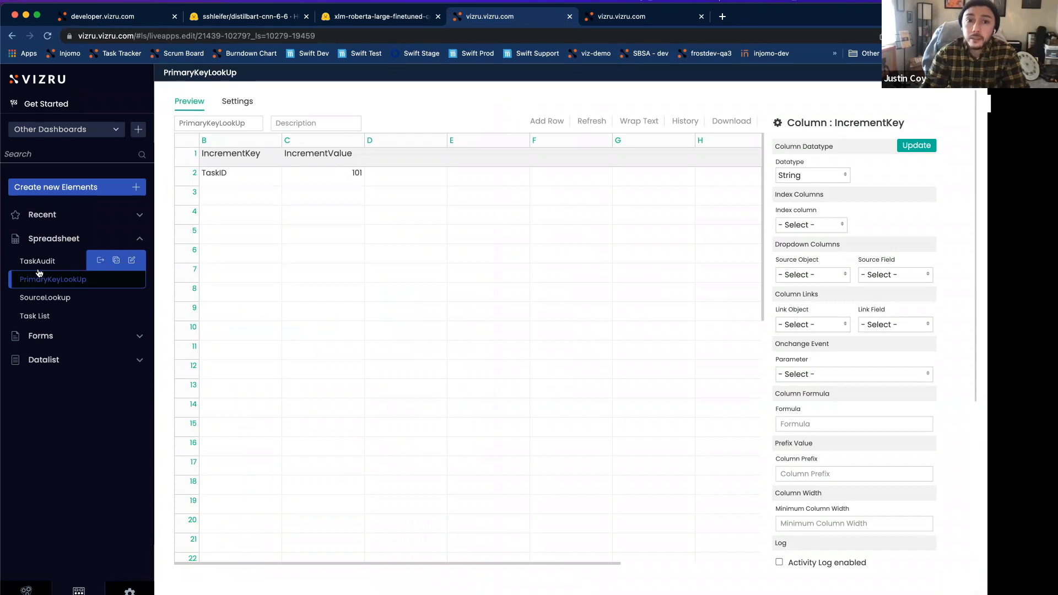
{"action": "left_click", "coordinate": [322, 179]}
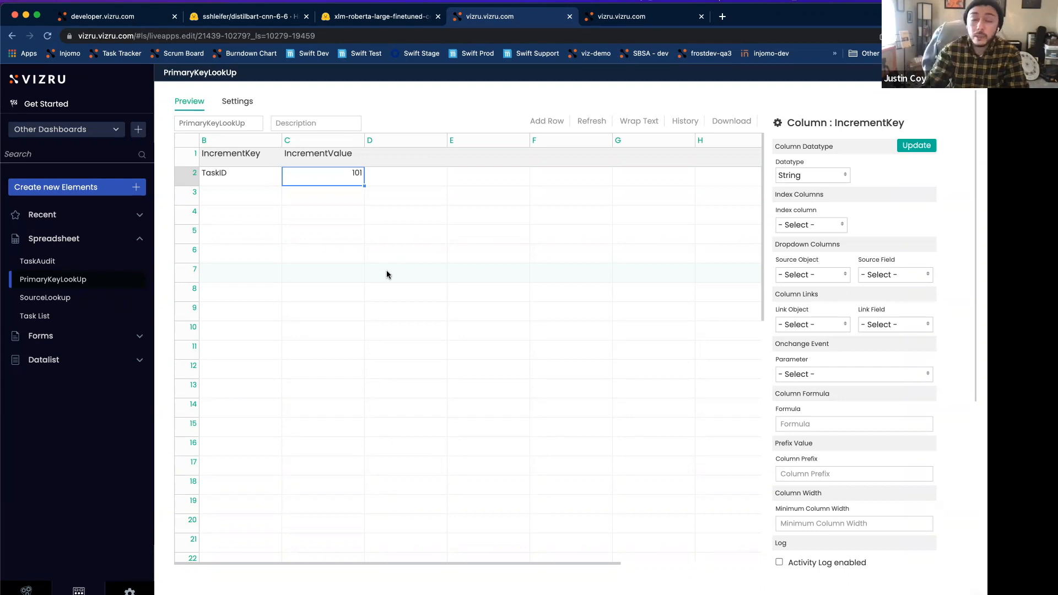
{"action": "left_click", "coordinate": [310, 155]}
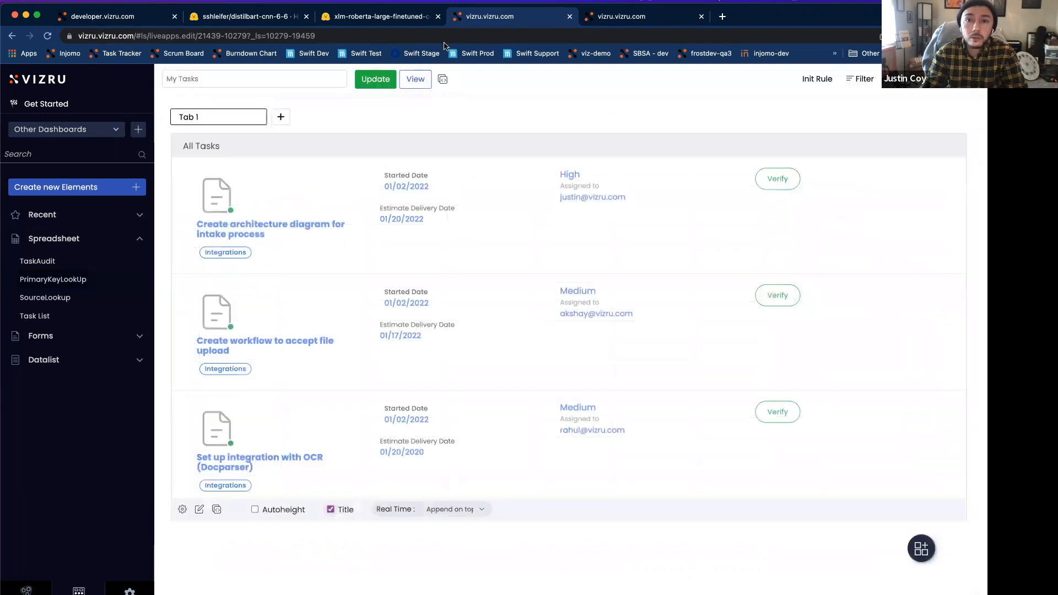
Step: Switch to the blank workflow stencil and name it "Demo - Add New Task"
{"action": "left_click", "coordinate": [639, 21]}
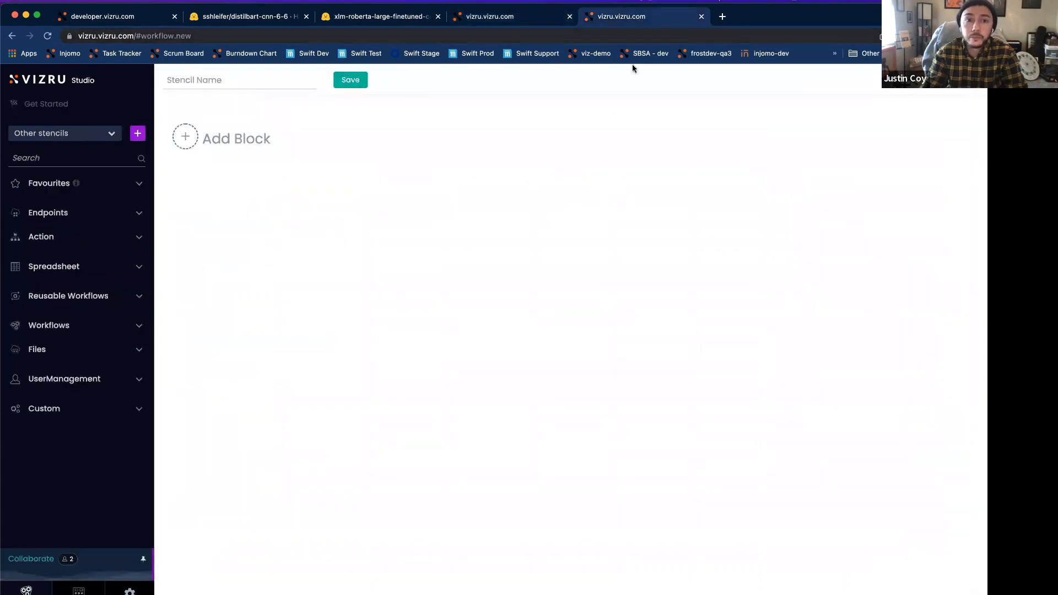
{"action": "left_click", "coordinate": [258, 89]}
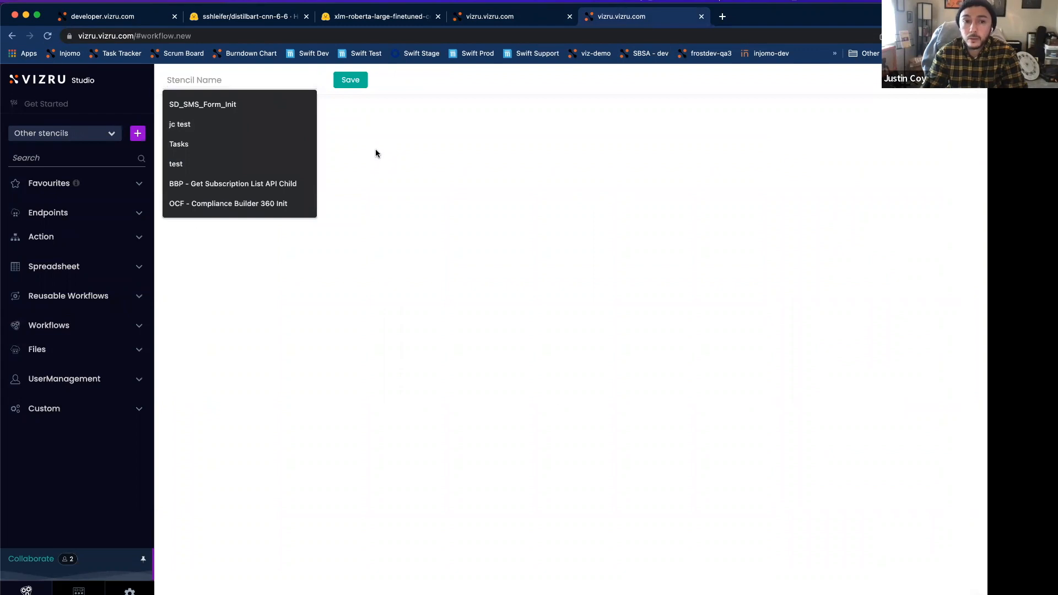
{"action": "type", "text": "D"}
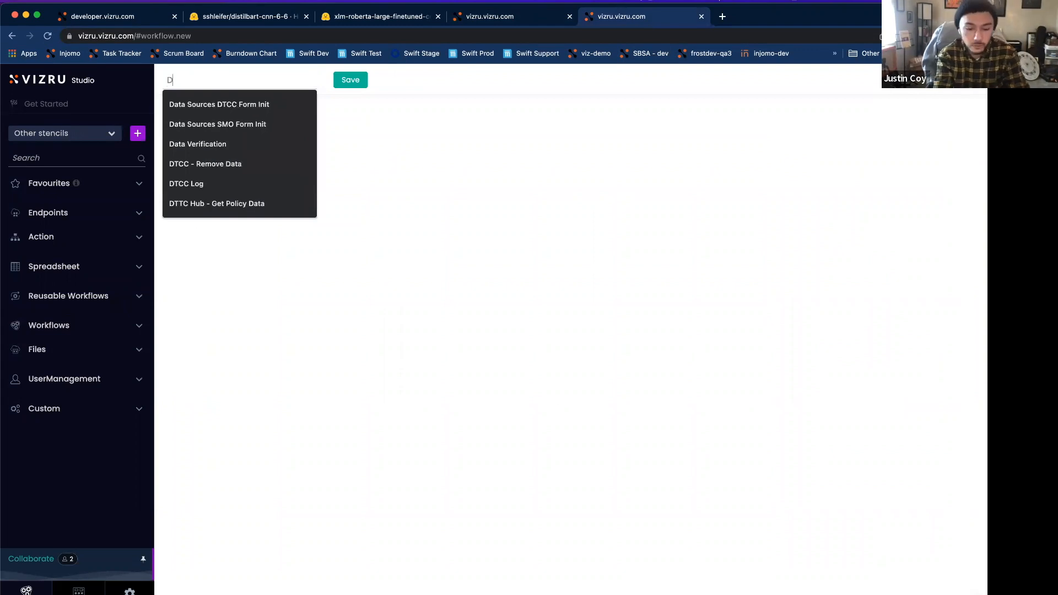
{"action": "type", "text": "emo - A"}
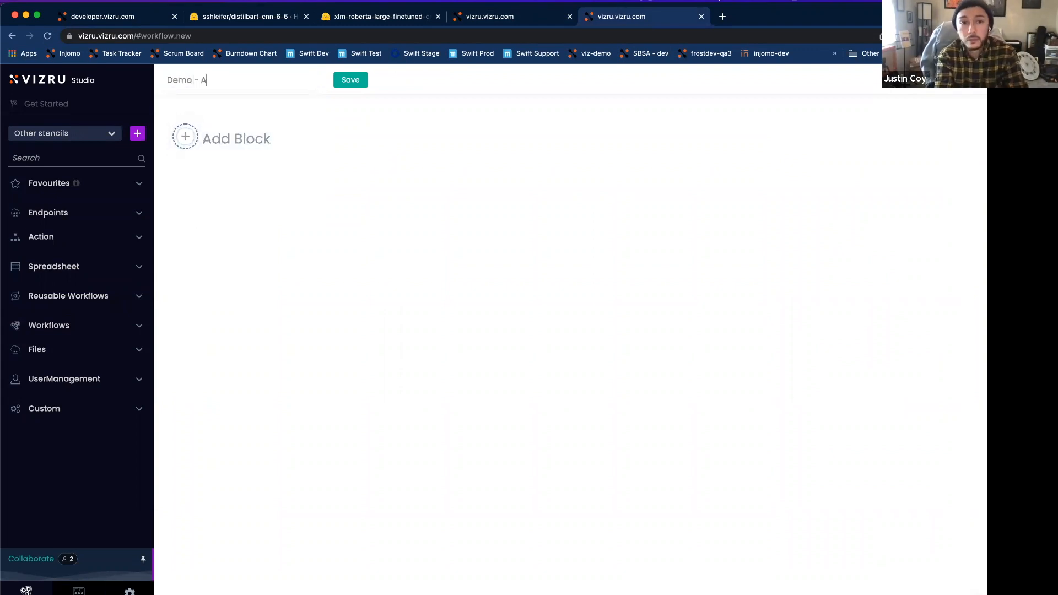
{"action": "type", "text": "dd New Task"}
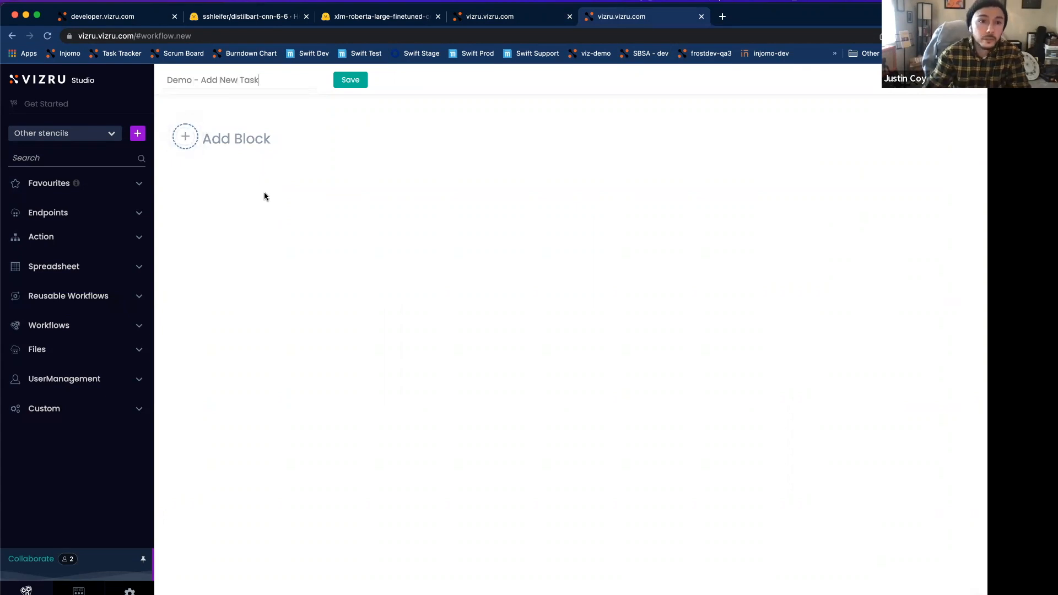
Step: Add a Get Parameters action block to the stencil and place it as the workflow's starting block
{"action": "left_click", "coordinate": [81, 238]}
{"action": "left_click", "coordinate": [16, 263]}
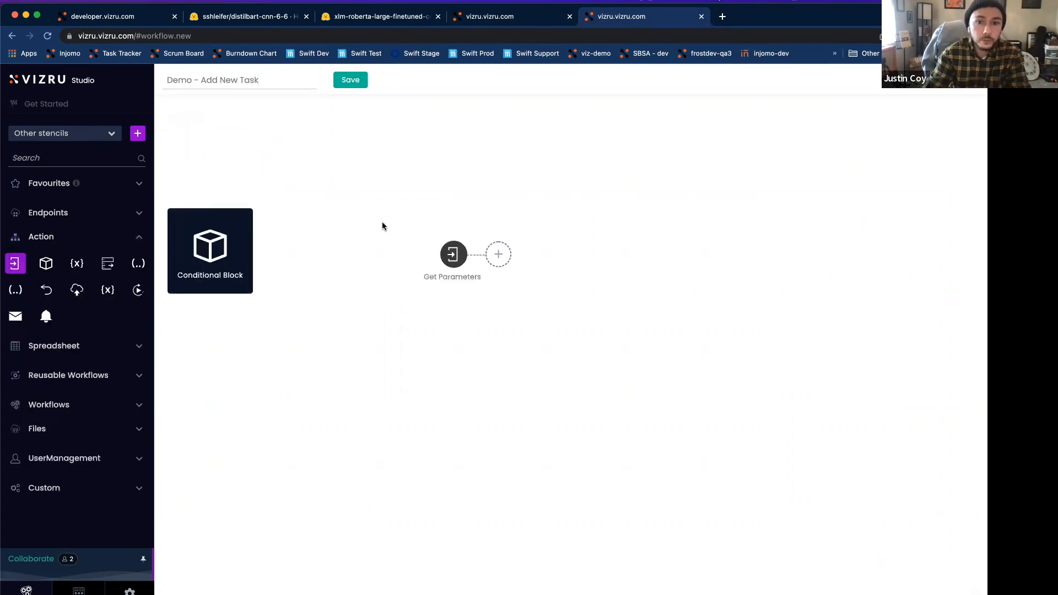
{"action": "left_click_drag", "start_coordinate": [453, 254], "coordinate": [215, 144]}
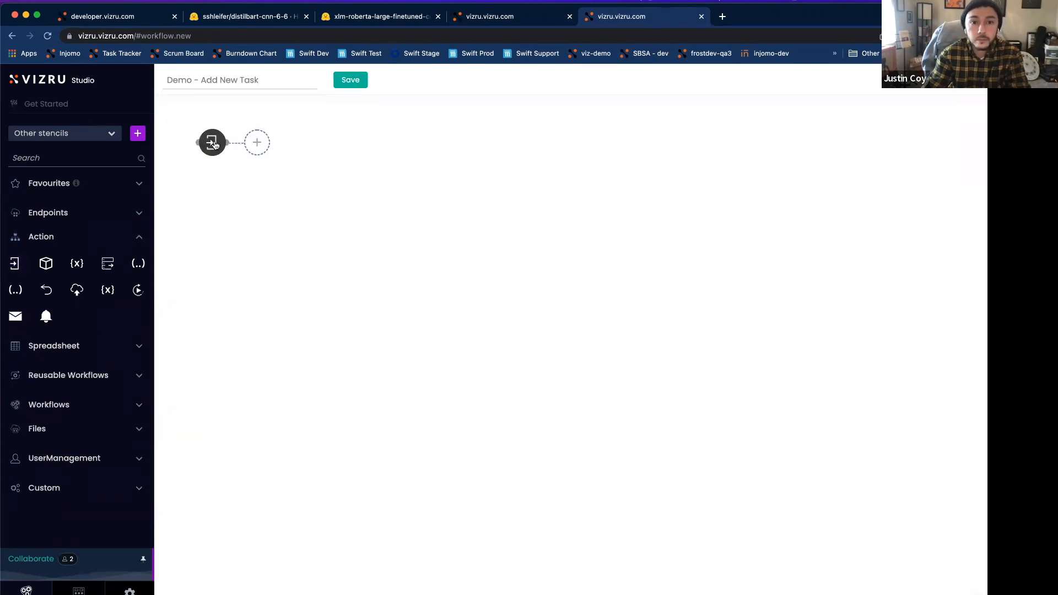
Step: Label the Get Parameters block "entry" and save its connection settings
{"action": "double_click", "coordinate": [211, 144]}
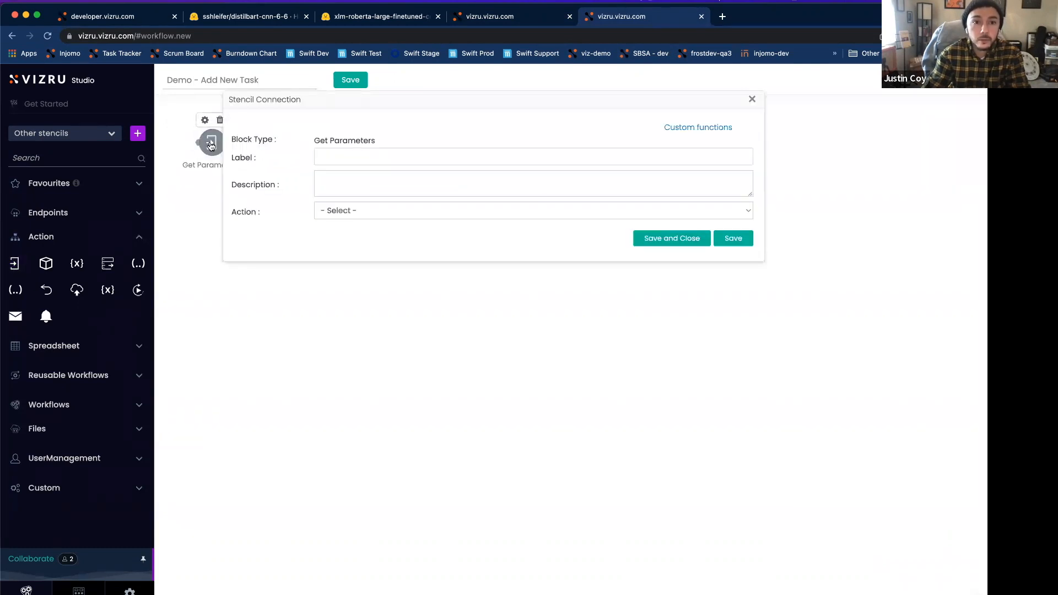
{"action": "left_click", "coordinate": [348, 157]}
{"action": "type", "text": "entry"}
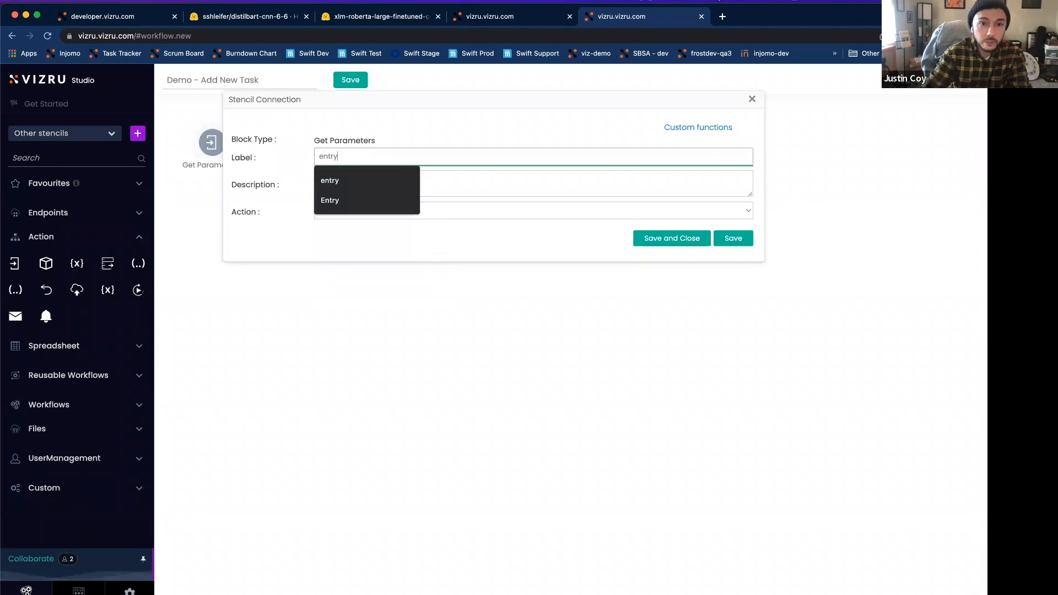
{"action": "left_click", "coordinate": [450, 228]}
{"action": "left_click", "coordinate": [642, 241]}
Step: Save the stencil and open its settings with the recent logs section
{"action": "left_click", "coordinate": [349, 81]}
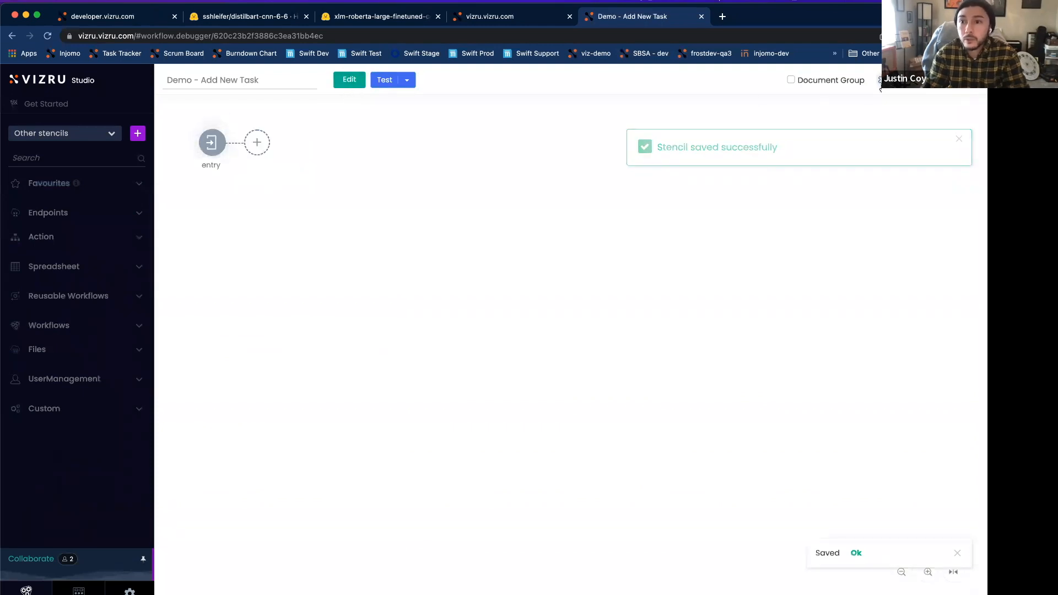
{"action": "left_click", "coordinate": [883, 84]}
{"action": "left_click", "coordinate": [888, 85]}
{"action": "left_click", "coordinate": [759, 135]}
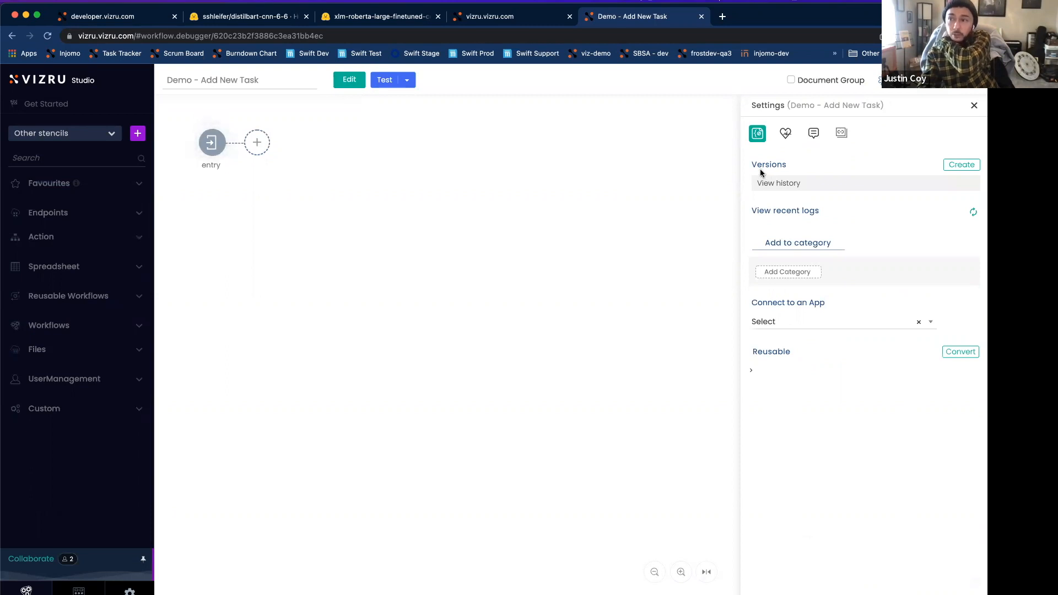
Step: Switch to the My Tasks dashboard, put it in edit mode and open its Task form for editing
{"action": "left_click", "coordinate": [505, 22]}
{"action": "left_click", "coordinate": [419, 83]}
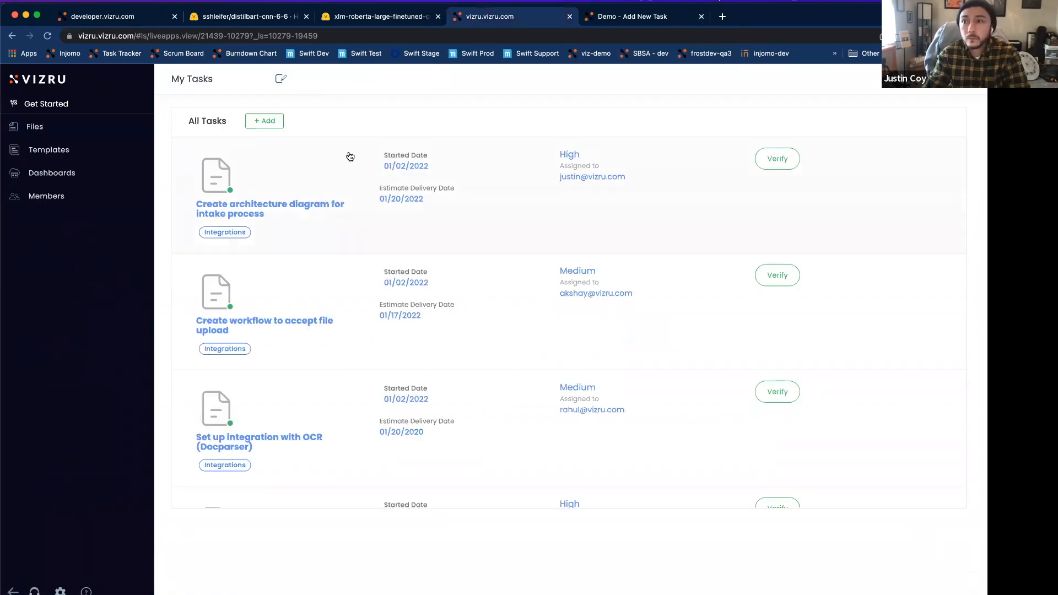
{"action": "left_click", "coordinate": [282, 79]}
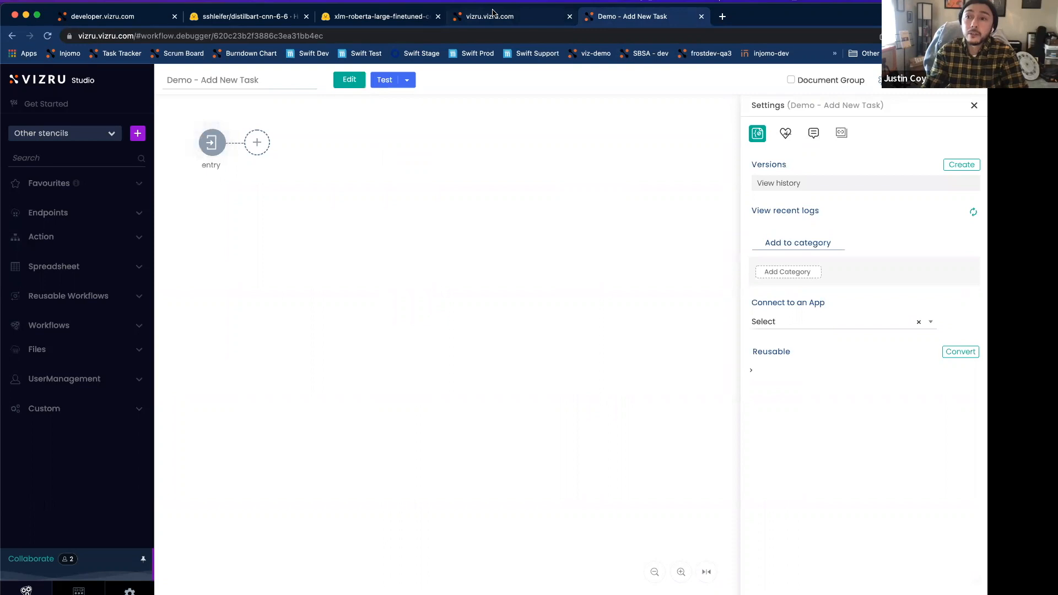
{"action": "left_click", "coordinate": [494, 15]}
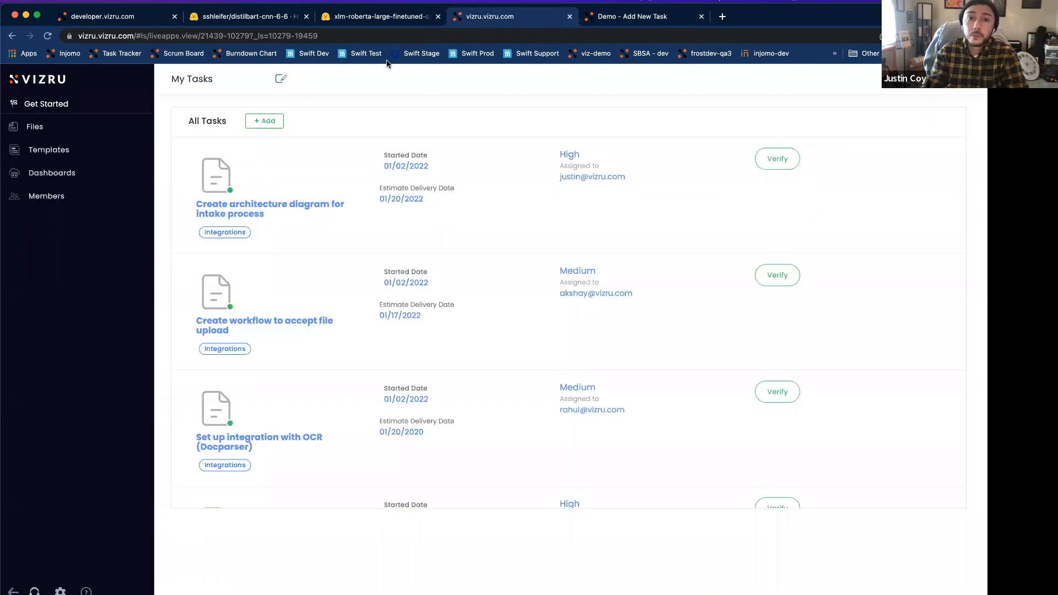
{"action": "left_click", "coordinate": [281, 79]}
{"action": "left_click", "coordinate": [67, 263]}
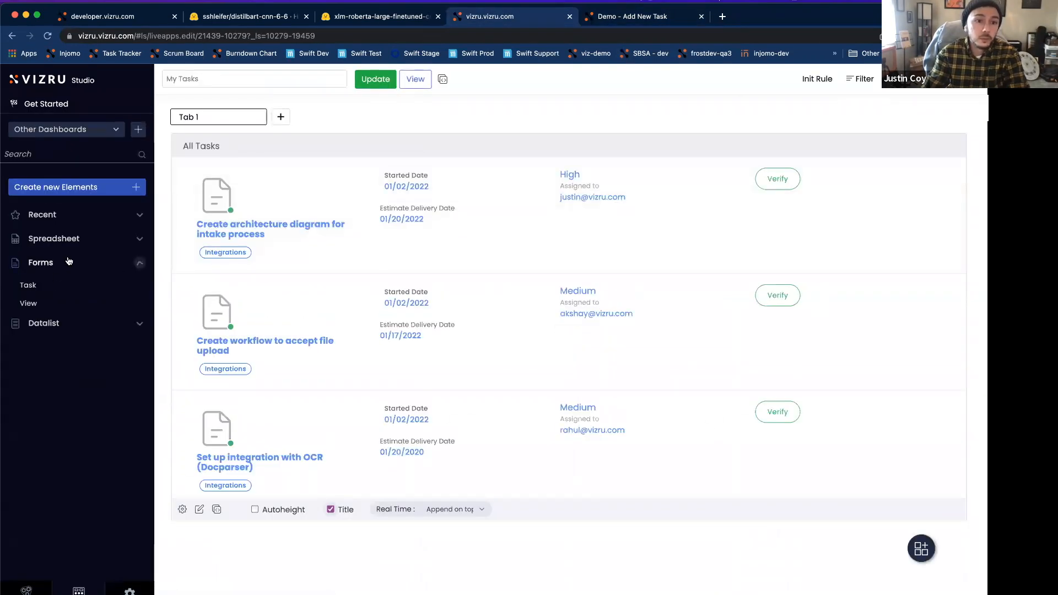
{"action": "left_click", "coordinate": [29, 286]}
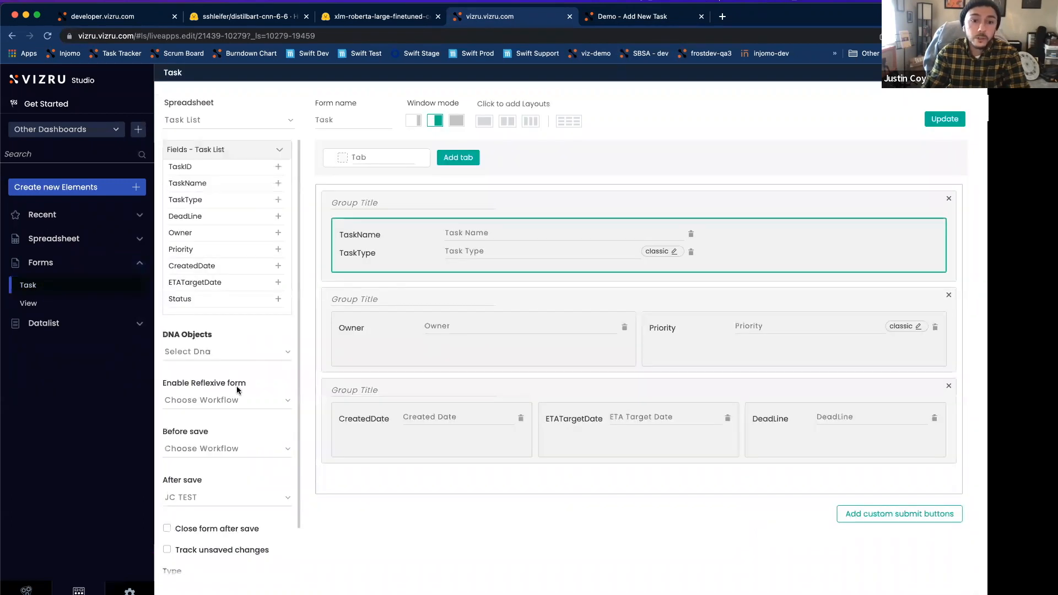
Step: Set the Task form's After save workflow to "Demo - Add New Task", and update the form and the dashboard
{"action": "left_click", "coordinate": [198, 497]}
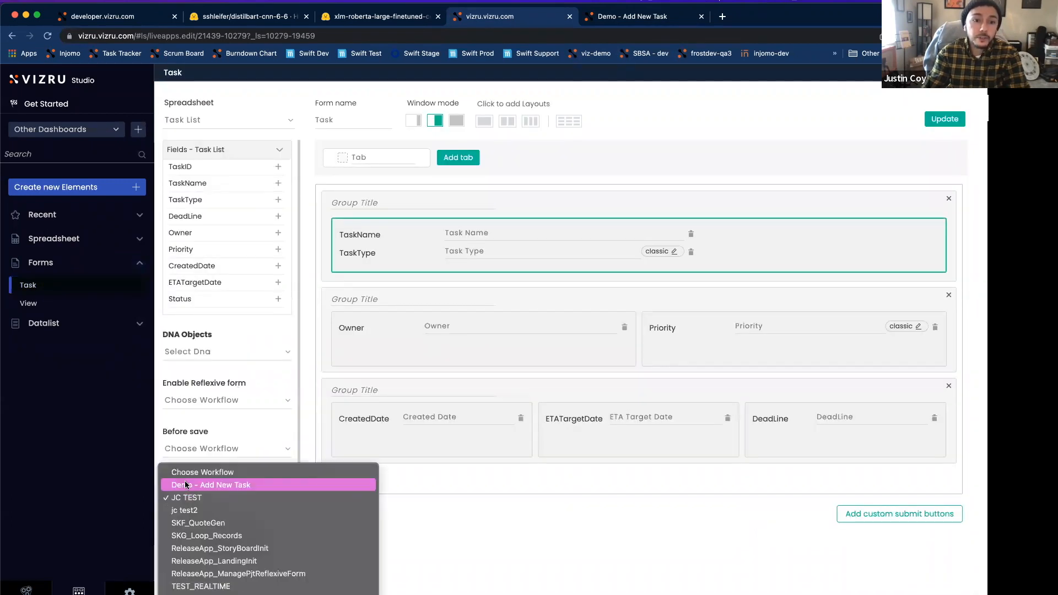
{"action": "left_click", "coordinate": [210, 483]}
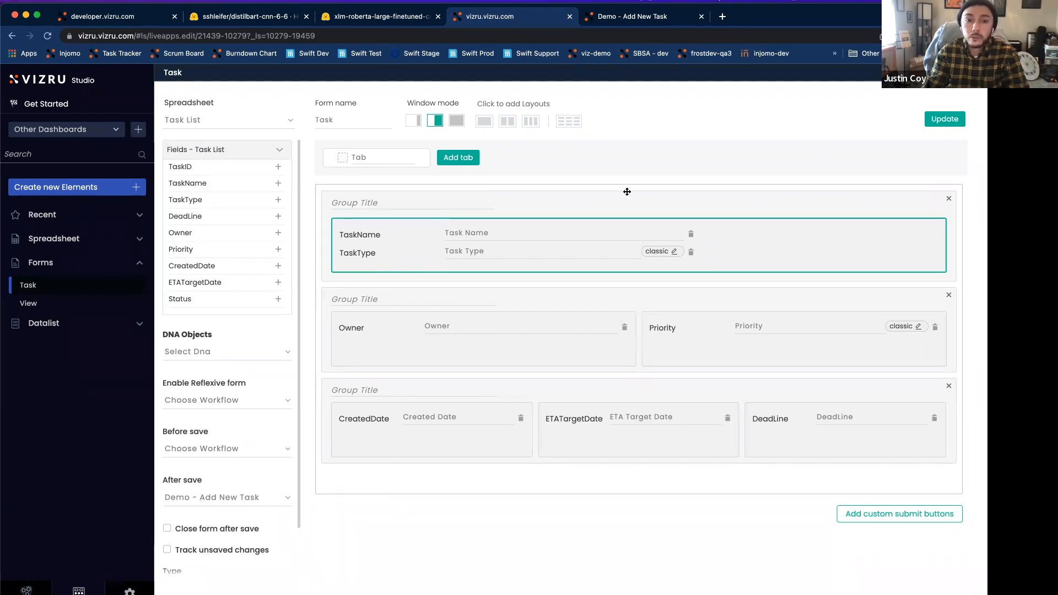
{"action": "left_click", "coordinate": [935, 120]}
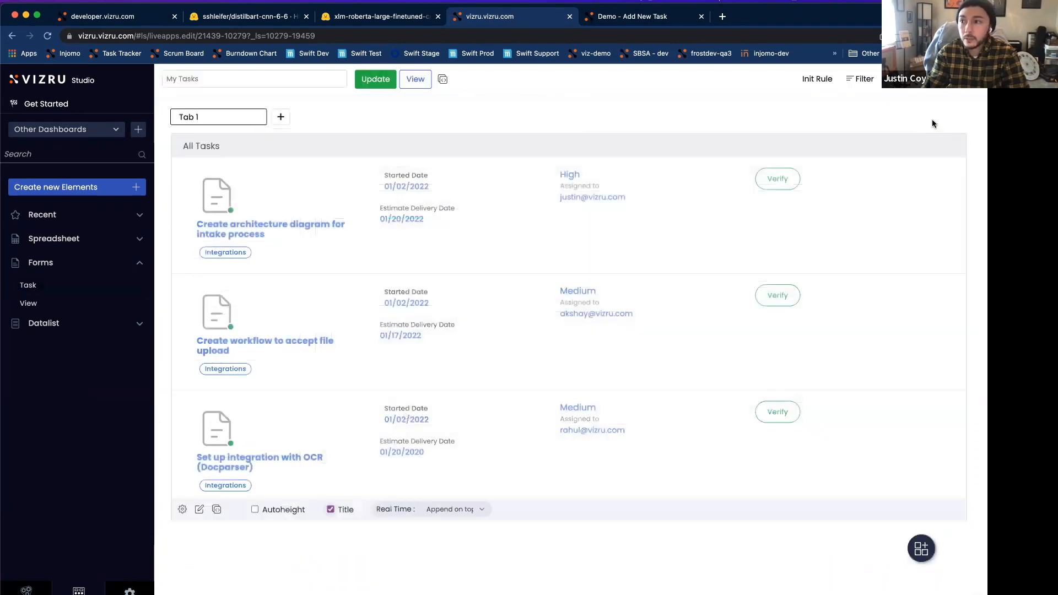
{"action": "left_click", "coordinate": [385, 80]}
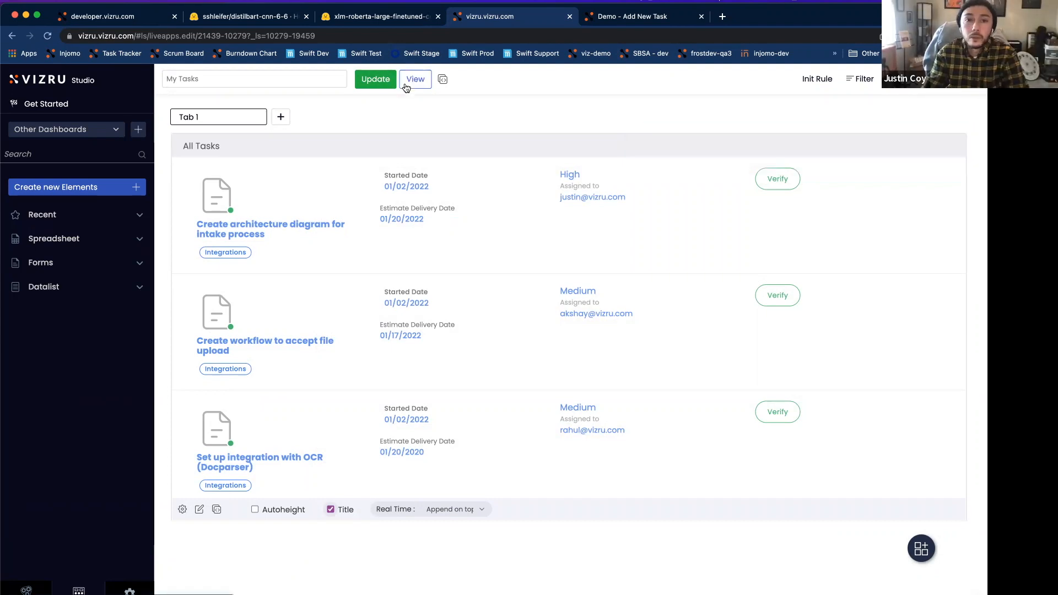
Step: Start a new task from the dashboard's view mode, with task name "Test task" and task type Bug
{"action": "left_click", "coordinate": [406, 82]}
{"action": "left_click", "coordinate": [265, 122]}
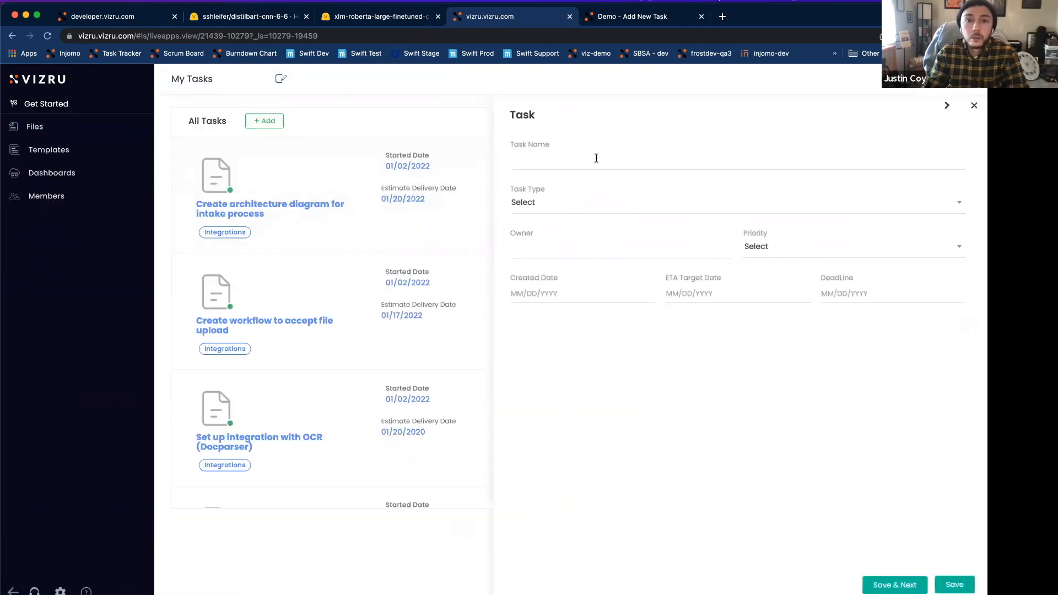
{"action": "left_click", "coordinate": [571, 161]}
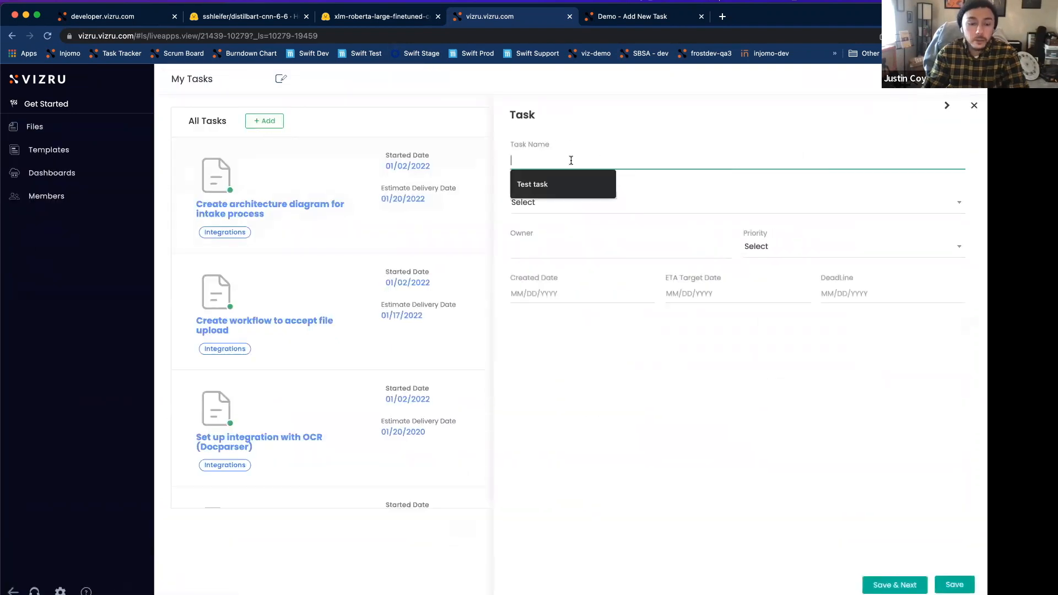
{"action": "left_click", "coordinate": [551, 184]}
{"action": "left_click", "coordinate": [535, 208]}
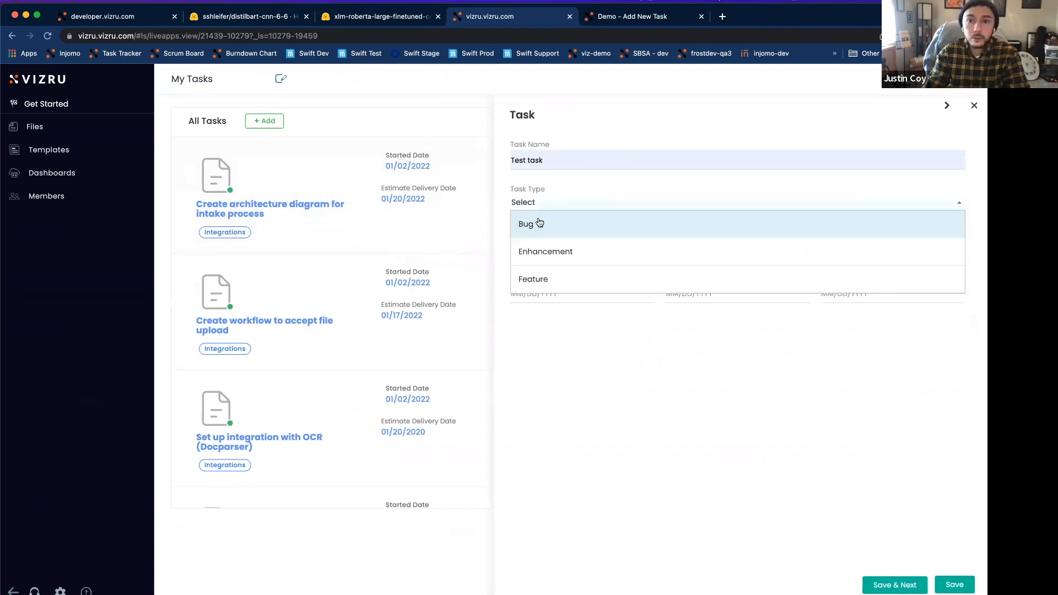
{"action": "left_click", "coordinate": [526, 223]}
Step: Fill in the owner's e-mail and set the task's priority to Low
{"action": "left_click", "coordinate": [533, 252]}
{"action": "left_click", "coordinate": [551, 275]}
{"action": "left_click", "coordinate": [765, 257]}
{"action": "left_click", "coordinate": [765, 277]}
Step: Set the created date to 02/09/2022, ETA target date to 02/15/2022 and deadline to 02/14/2022, and save the task
{"action": "left_click", "coordinate": [590, 297]}
{"action": "left_click", "coordinate": [583, 374]}
{"action": "left_click", "coordinate": [713, 297]}
{"action": "left_click", "coordinate": [717, 397]}
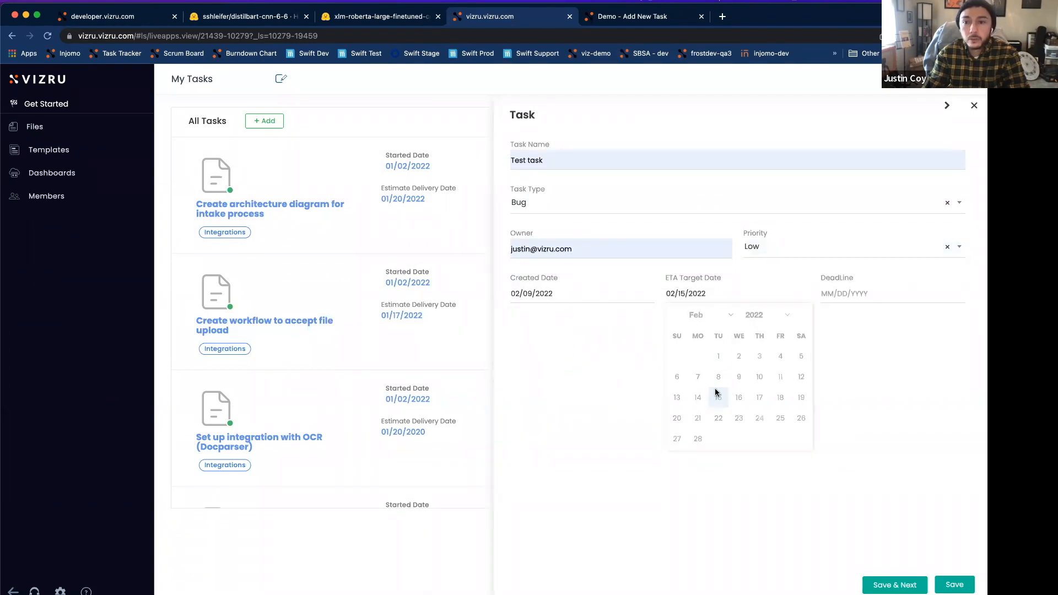
{"action": "left_click", "coordinate": [837, 293]}
{"action": "left_click", "coordinate": [851, 397]}
{"action": "left_click", "coordinate": [955, 585]}
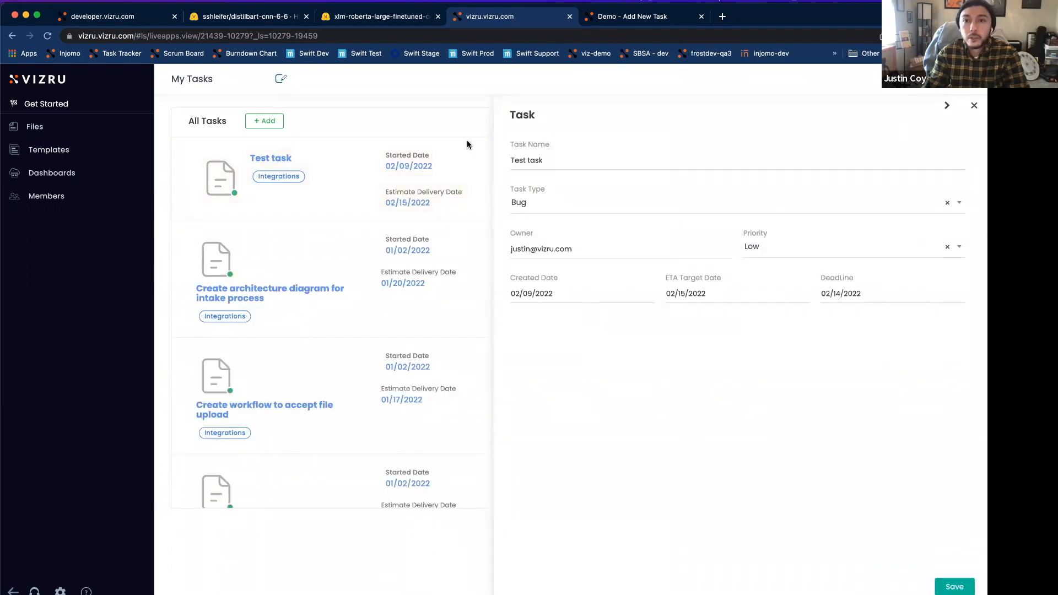
Step: Switch to the "Demo - Add New Task" workflow, refresh its recent logs and examine the newest log's Get Parameters output
{"action": "left_click", "coordinate": [632, 17]}
{"action": "left_click", "coordinate": [973, 211]}
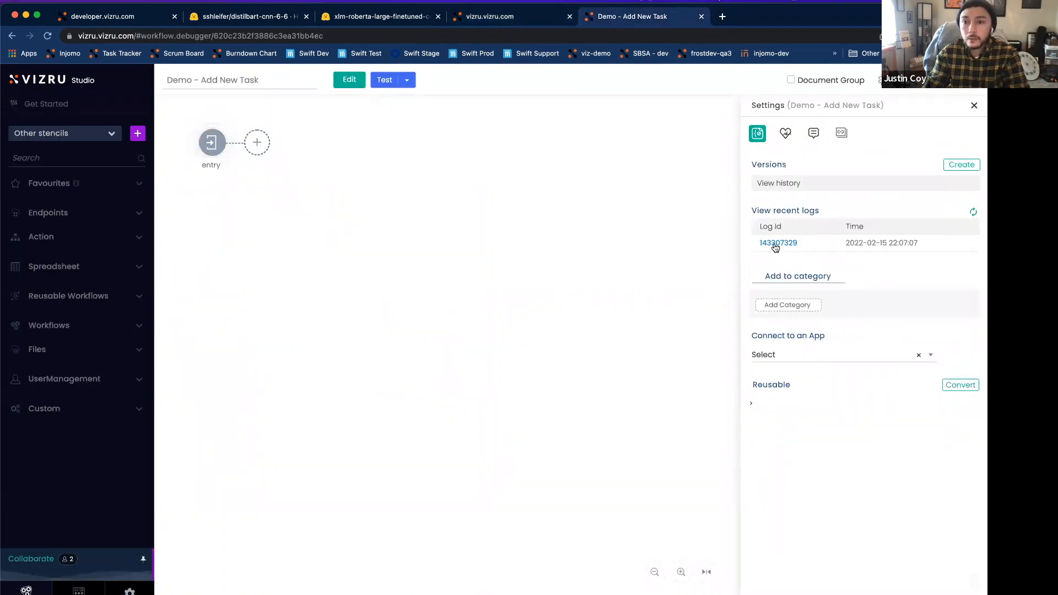
{"action": "left_click", "coordinate": [779, 244]}
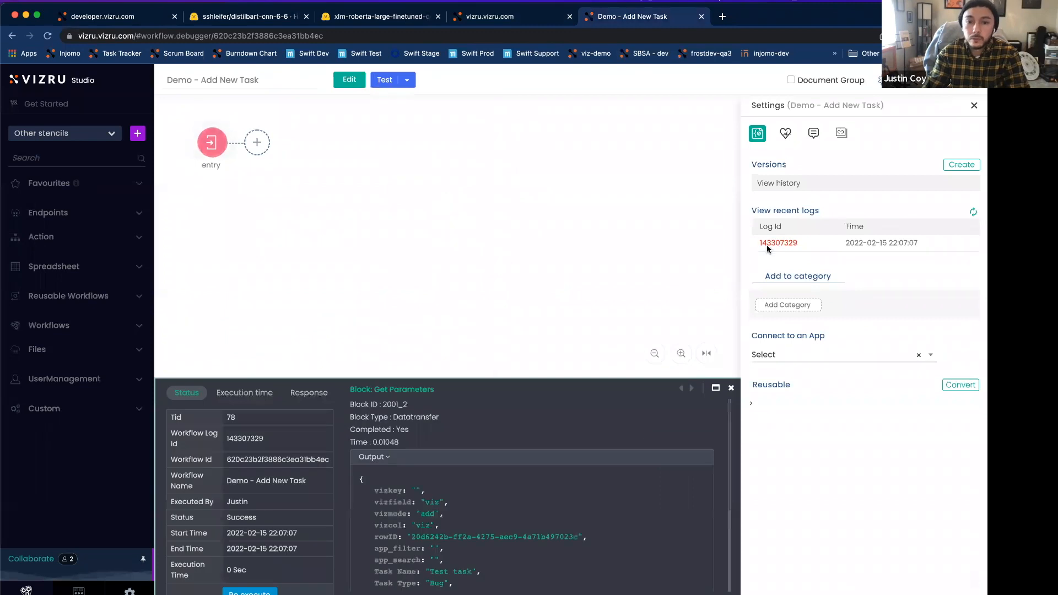
{"action": "scroll", "coordinate": [634, 407], "scroll_direction": "down", "scroll_amount": 5}
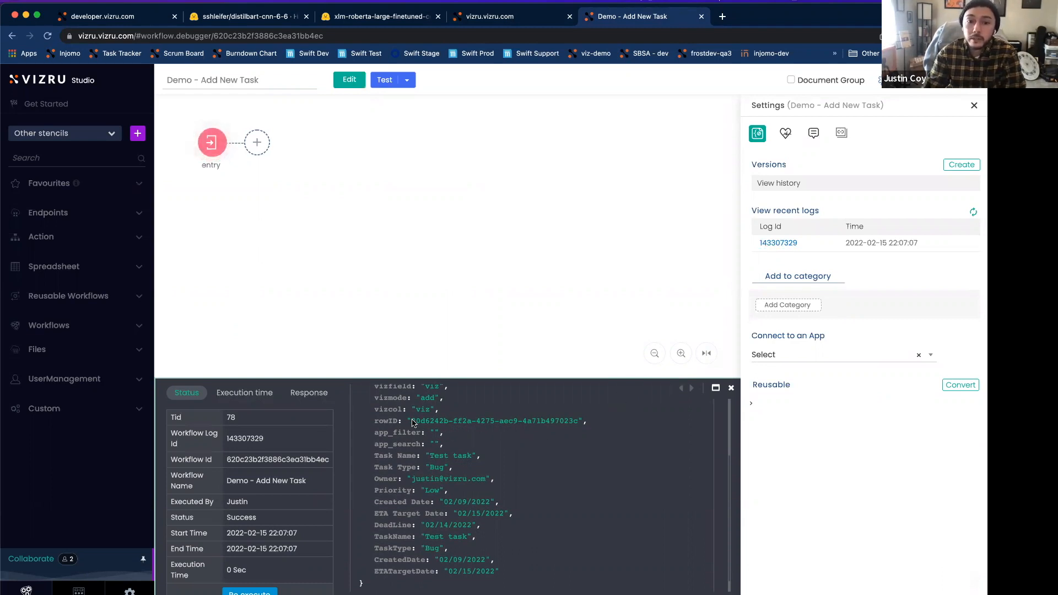
Step: Close the log output, start editing the workflow, and add a Spreadsheet Filter block connected from the entry block
{"action": "left_click_drag", "start_coordinate": [412, 423], "coordinate": [583, 426]}
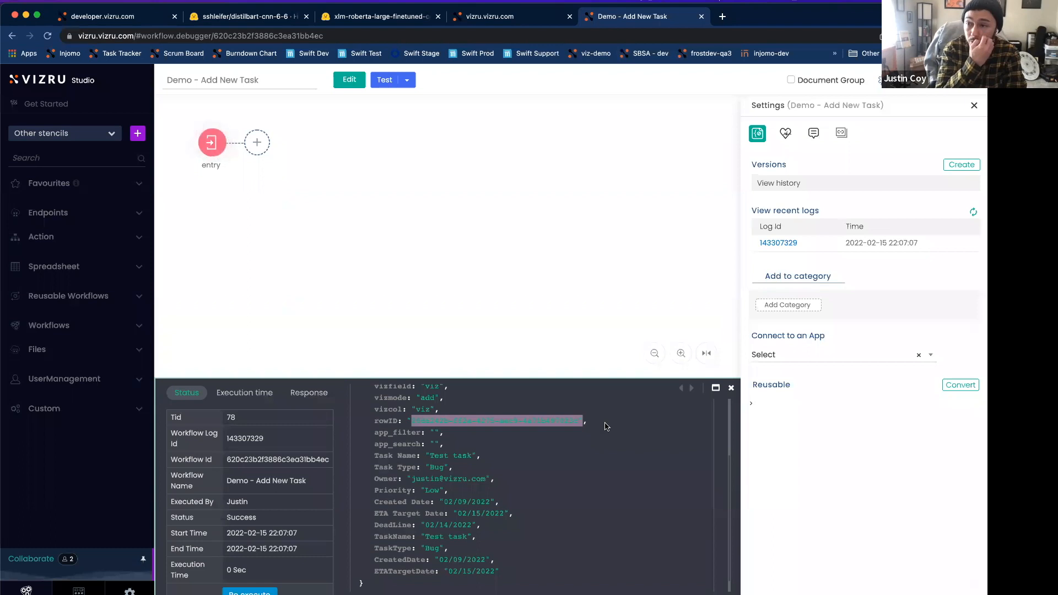
{"action": "left_click", "coordinate": [733, 389]}
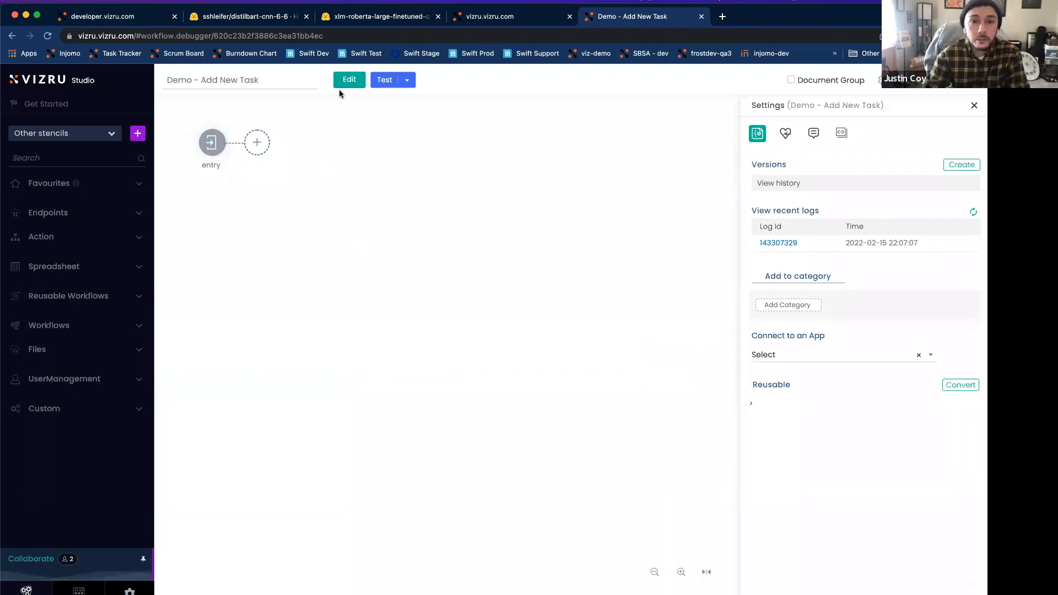
{"action": "left_click", "coordinate": [348, 83]}
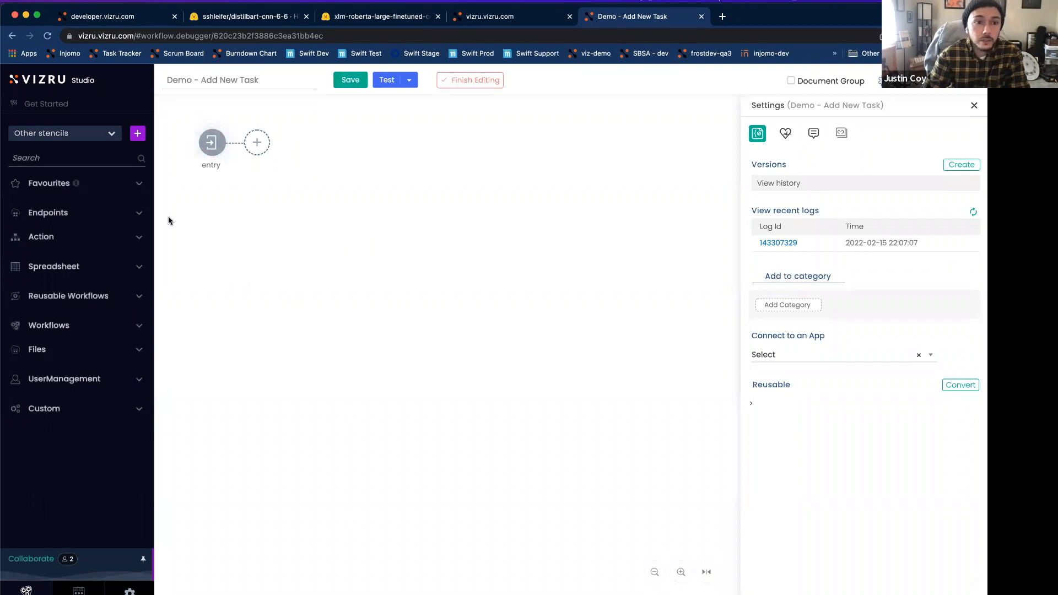
{"action": "left_click", "coordinate": [56, 276]}
{"action": "left_click_drag", "start_coordinate": [15, 293], "coordinate": [472, 398]}
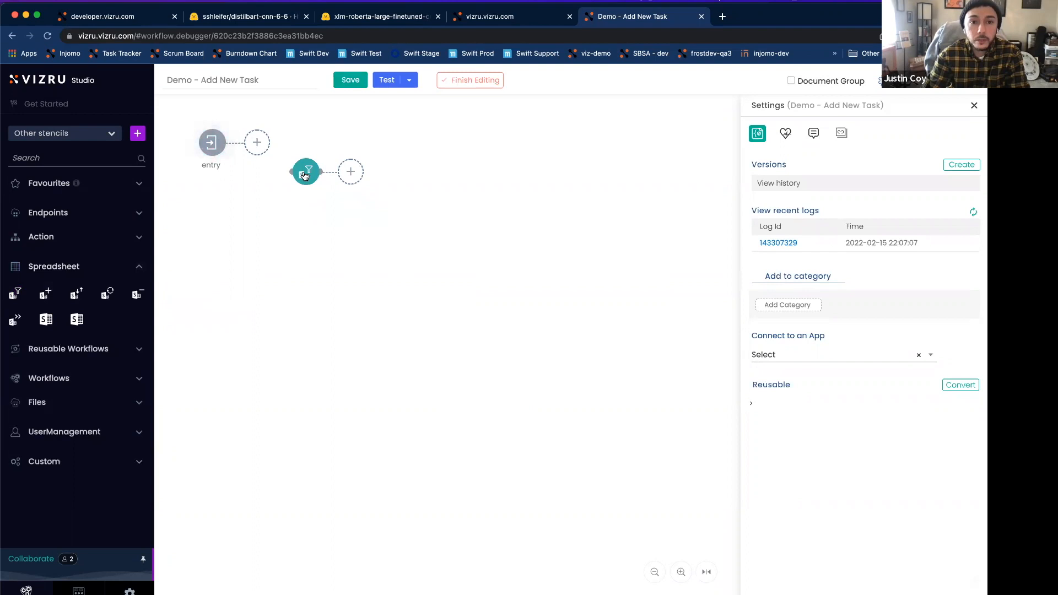
{"action": "left_click_drag", "start_coordinate": [226, 143], "coordinate": [307, 175]}
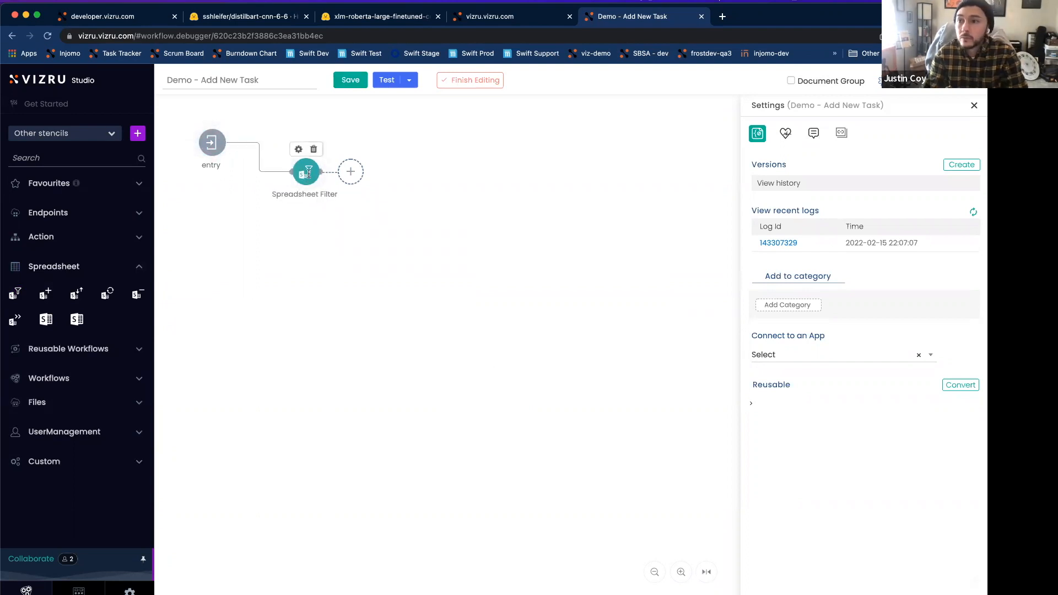
Step: Label the Spreadsheet Filter block "counter" and point it to the PrimaryKeyLookUp spreadsheet of the Task Management 2 app
{"action": "double_click", "coordinate": [307, 176]}
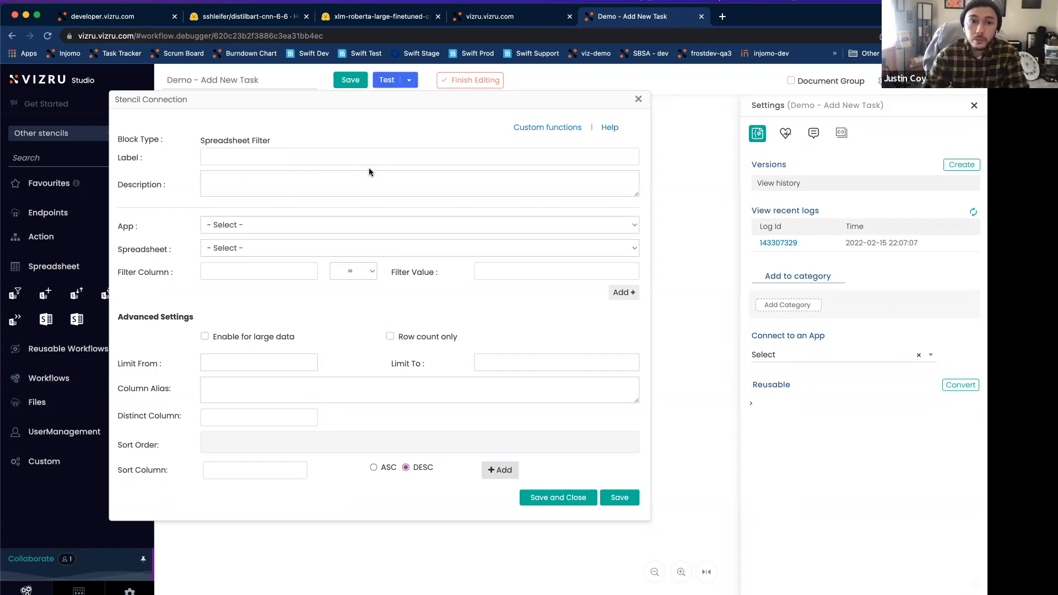
{"action": "left_click", "coordinate": [343, 151]}
{"action": "type", "text": "counter"}
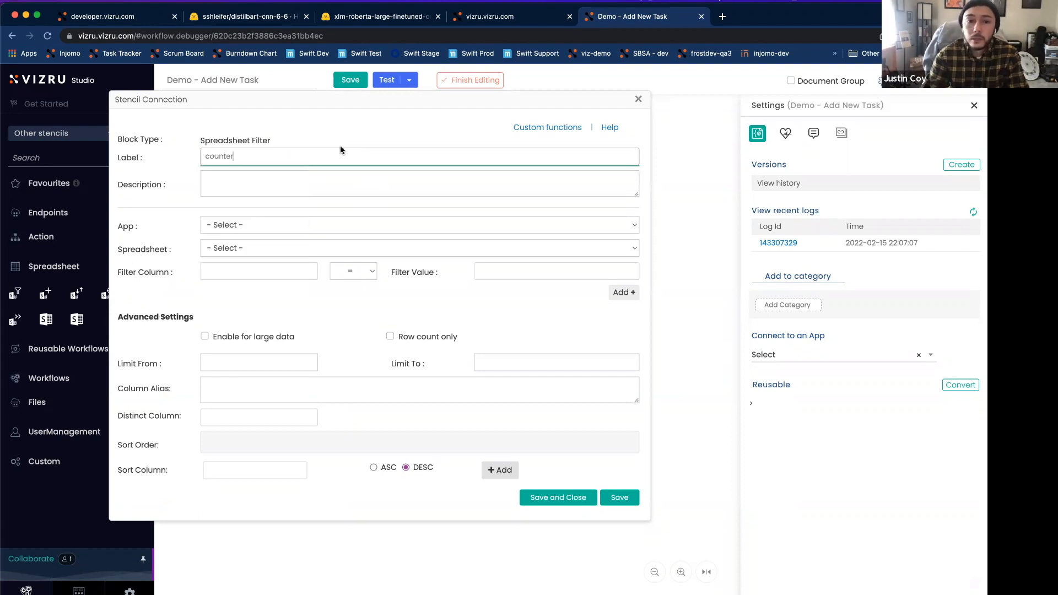
{"action": "left_click", "coordinate": [253, 223]}
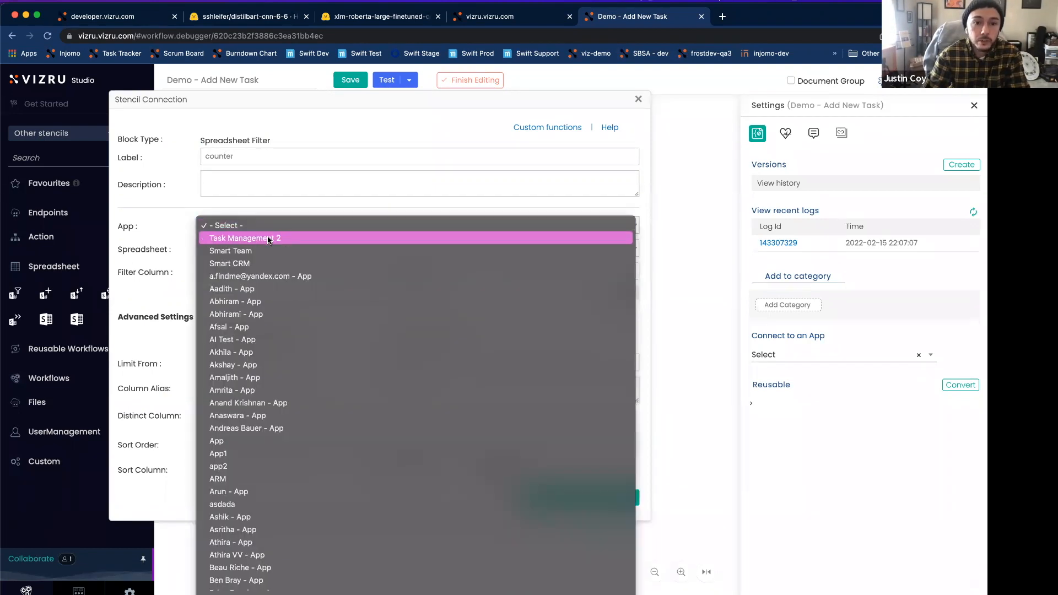
{"action": "left_click", "coordinate": [268, 238]}
{"action": "left_click", "coordinate": [282, 248]}
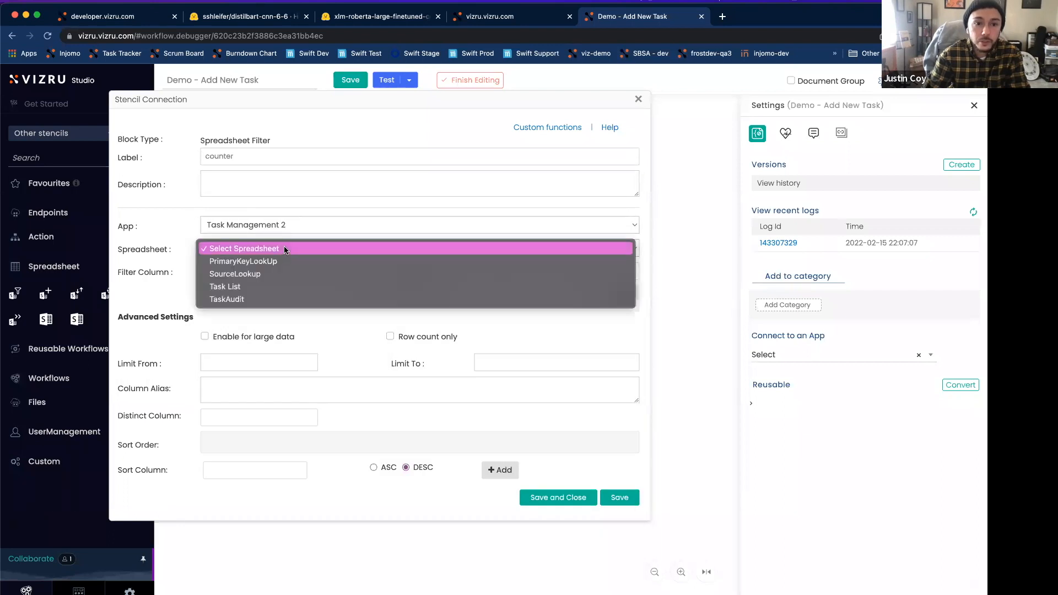
{"action": "left_click", "coordinate": [223, 263]}
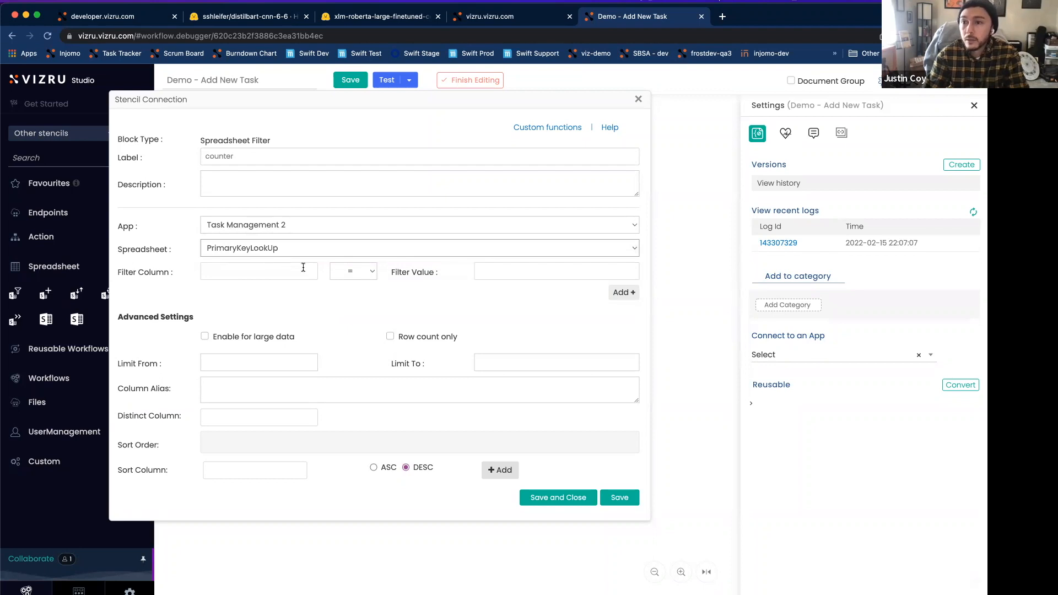
Step: Set the filter condition so that column IncrementKey equals the value TaskID
{"action": "left_click", "coordinate": [292, 275]}
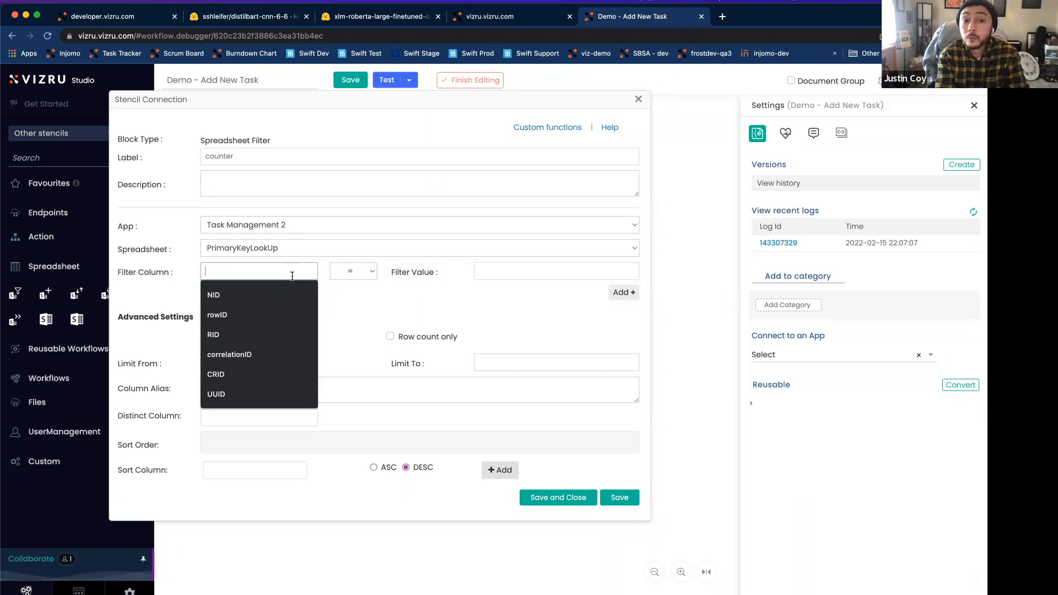
{"action": "type", "text": "Increment"}
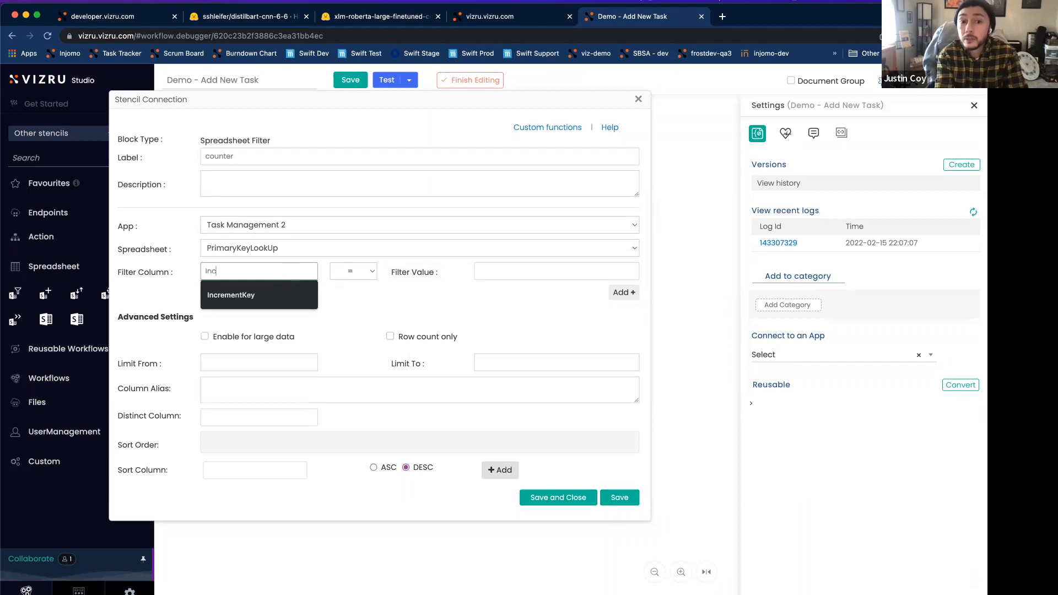
{"action": "key", "text": "Return"}
{"action": "key", "text": "Tab"}
{"action": "key", "text": "Tab"}
{"action": "type", "text": "TaskID"}
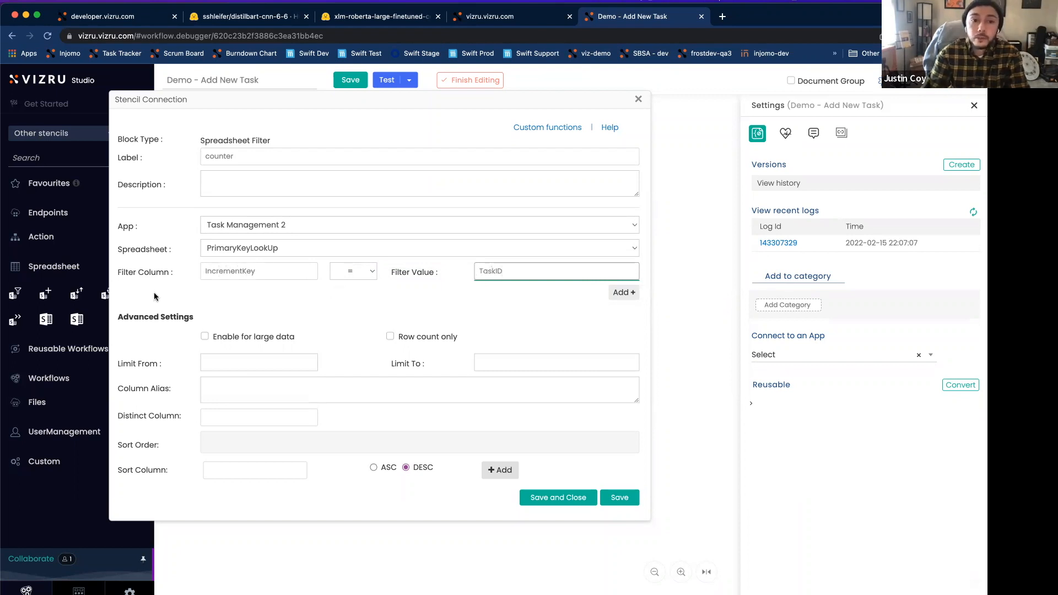
{"action": "left_click_drag", "start_coordinate": [256, 272], "coordinate": [186, 271]}
{"action": "left_click_drag", "start_coordinate": [513, 272], "coordinate": [459, 274]}
{"action": "left_click", "coordinate": [460, 301]}
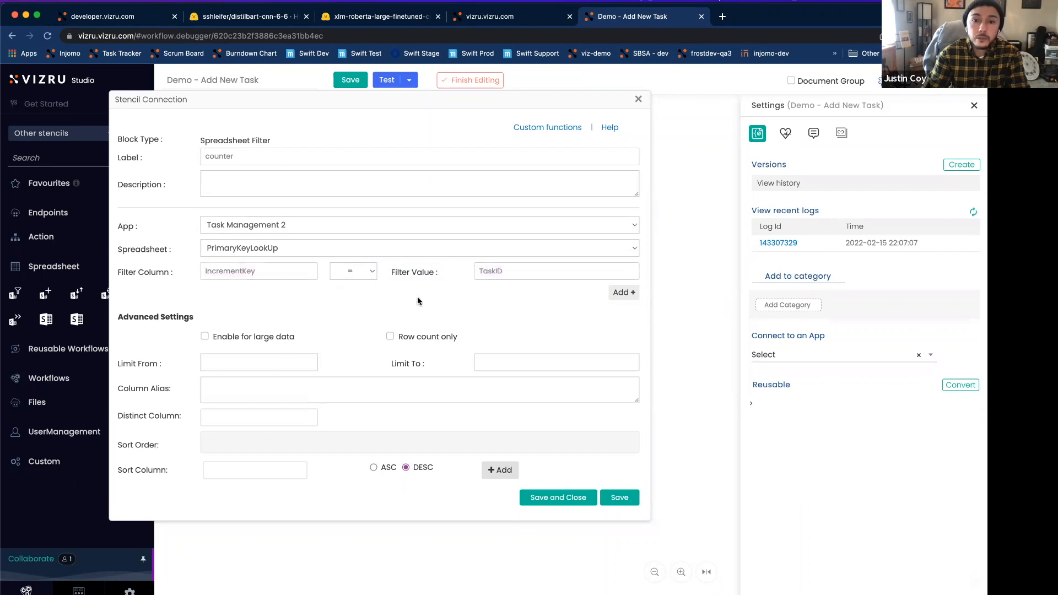
Step: Open the PrimaryKeyLookUp spreadsheet from the My Tasks dashboard editor and examine its IncrementKey column and TaskID row
{"action": "left_click", "coordinate": [491, 18]}
{"action": "left_click", "coordinate": [970, 108]}
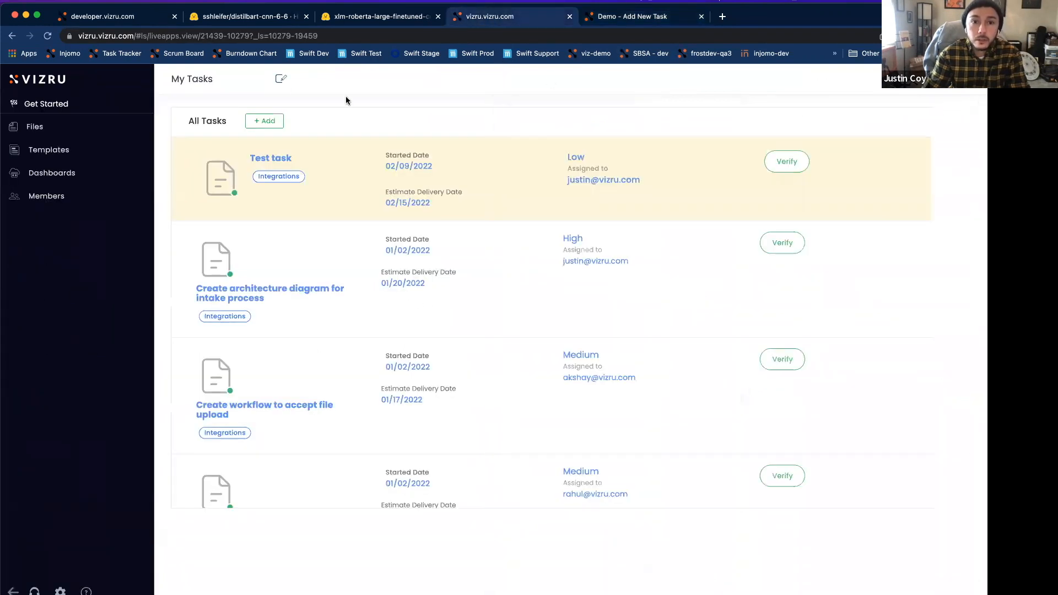
{"action": "left_click", "coordinate": [281, 78]}
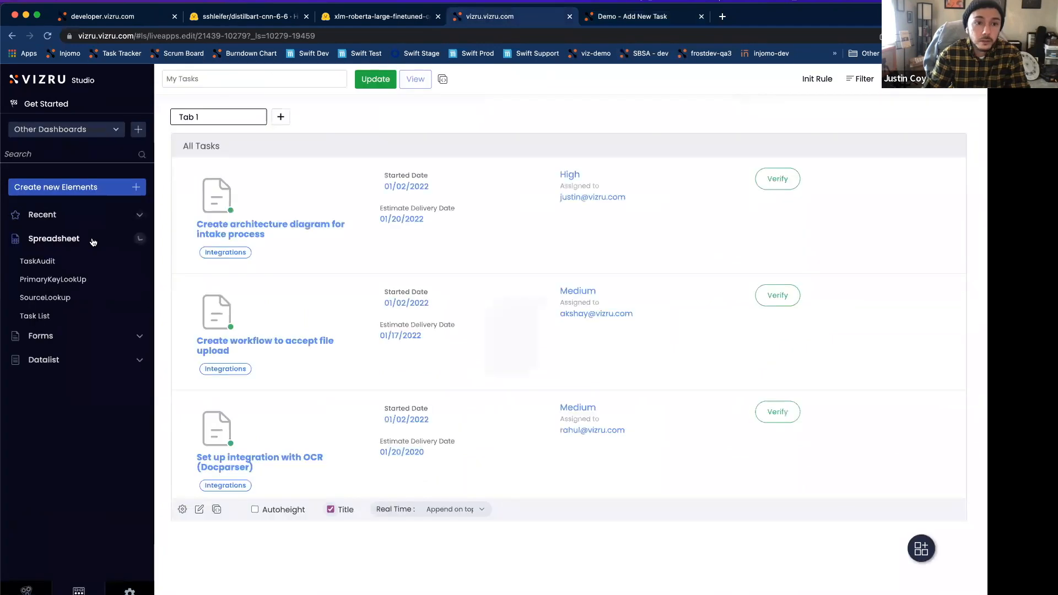
{"action": "left_click", "coordinate": [53, 279]}
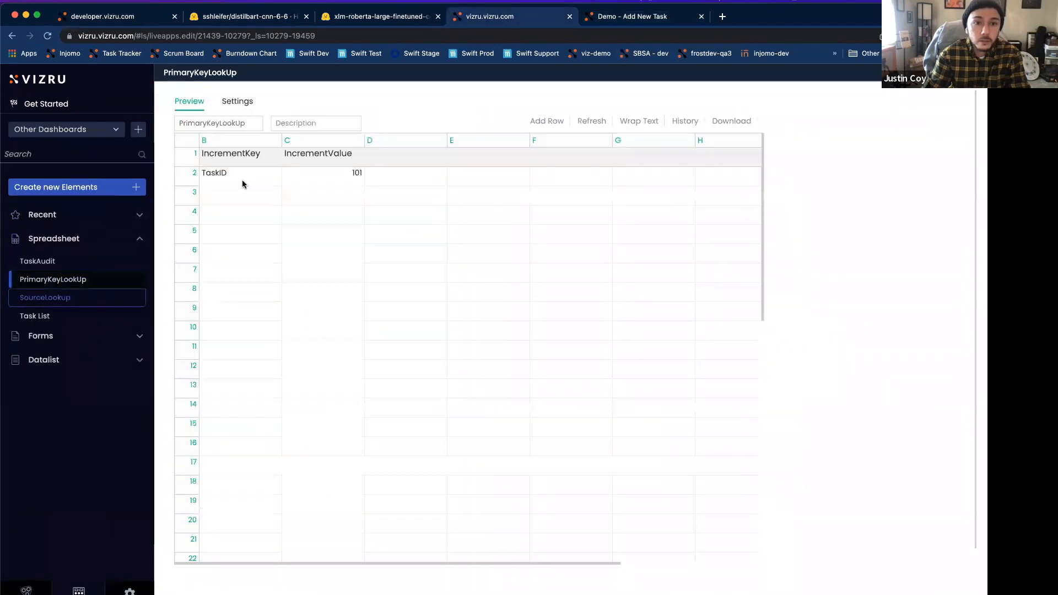
{"action": "left_click", "coordinate": [225, 159]}
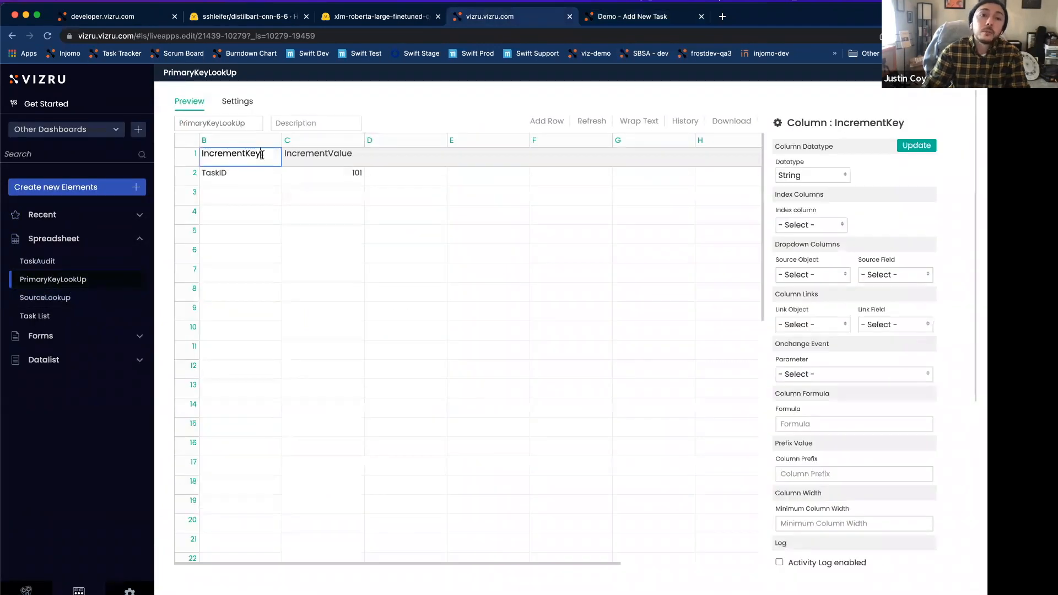
{"action": "left_click_drag", "start_coordinate": [261, 155], "coordinate": [203, 172]}
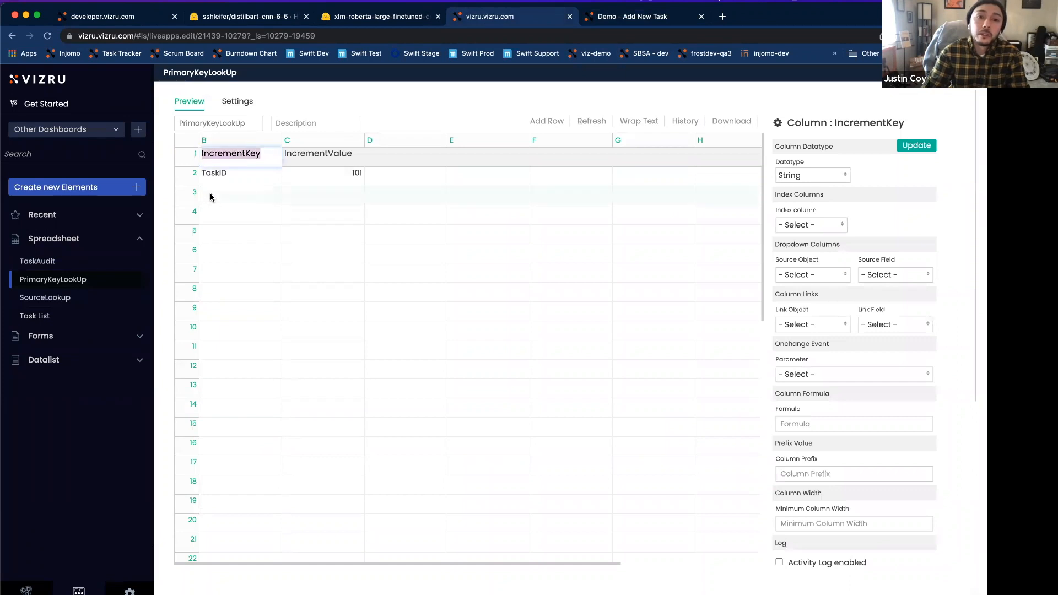
{"action": "left_click", "coordinate": [214, 180]}
{"action": "left_click_drag", "start_coordinate": [226, 173], "coordinate": [198, 190]}
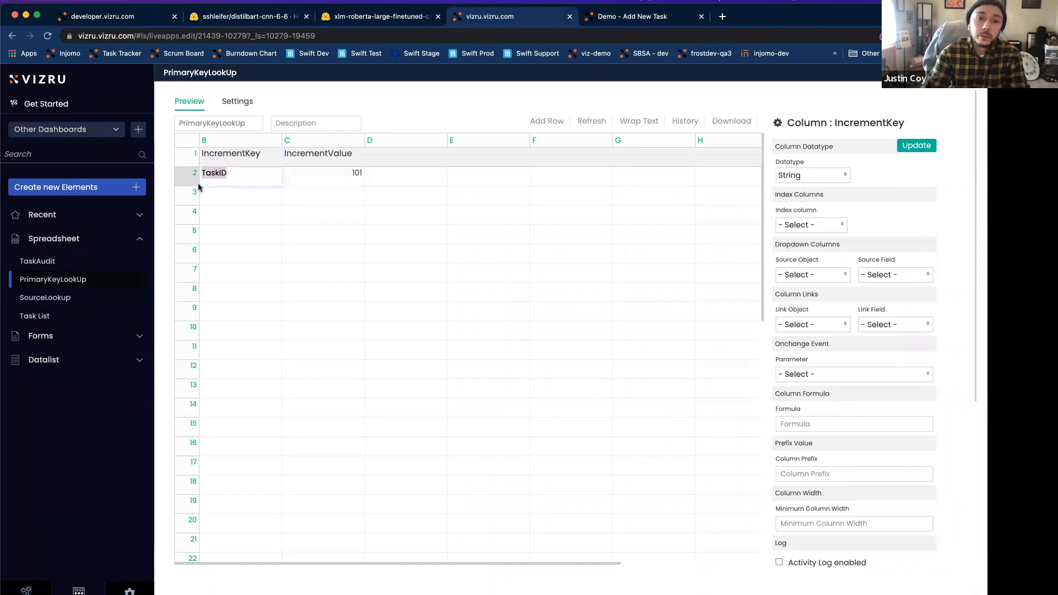
{"action": "left_click", "coordinate": [187, 177]}
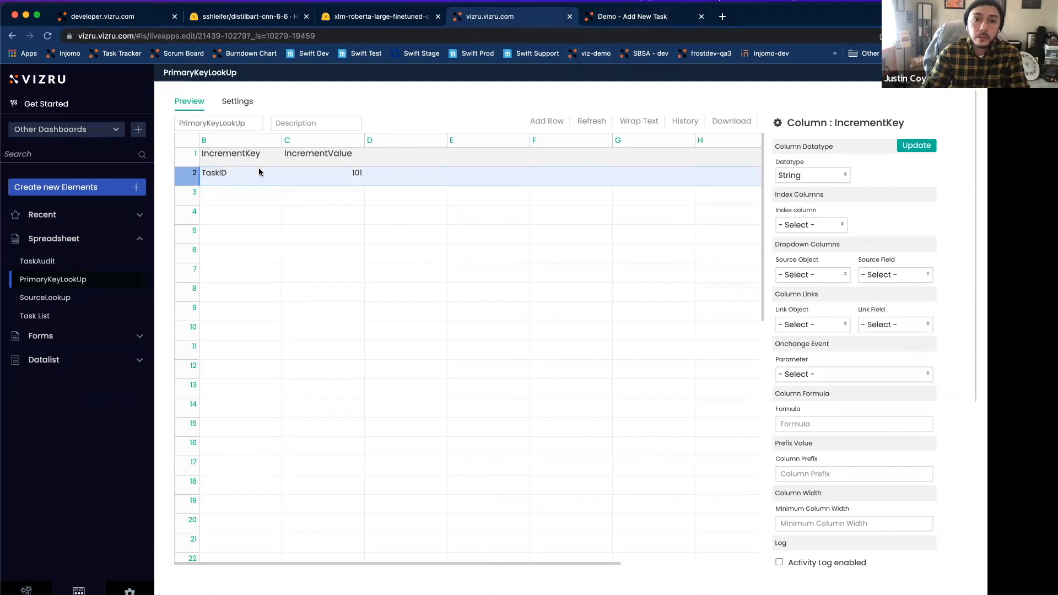
Step: Return to the "Demo - Add New Task" workflow, save and close the counter filter's settings, and save the workflow
{"action": "left_click", "coordinate": [647, 22]}
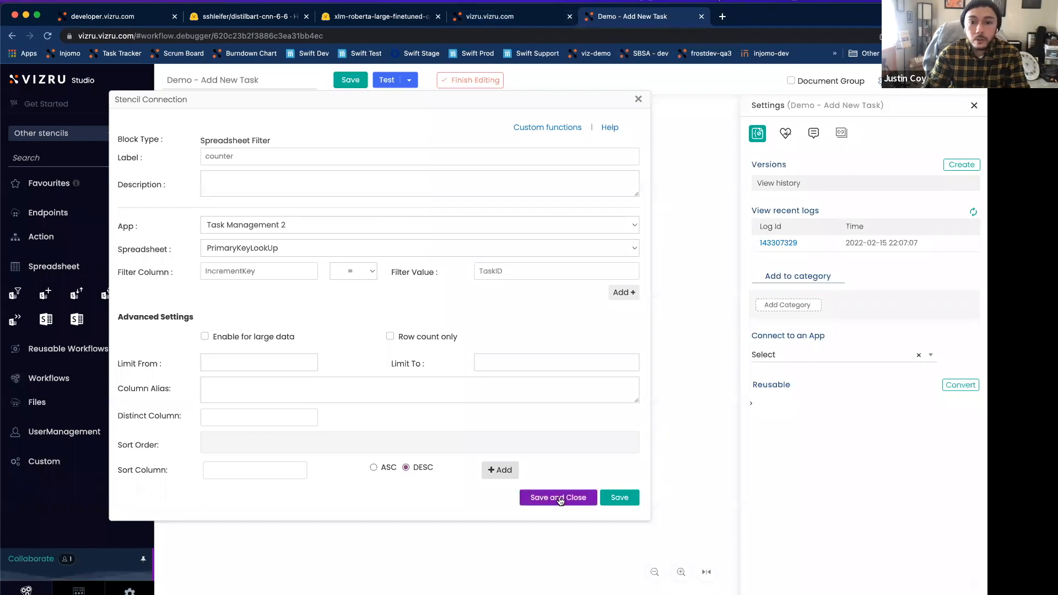
{"action": "left_click", "coordinate": [619, 497]}
{"action": "left_click", "coordinate": [552, 498]}
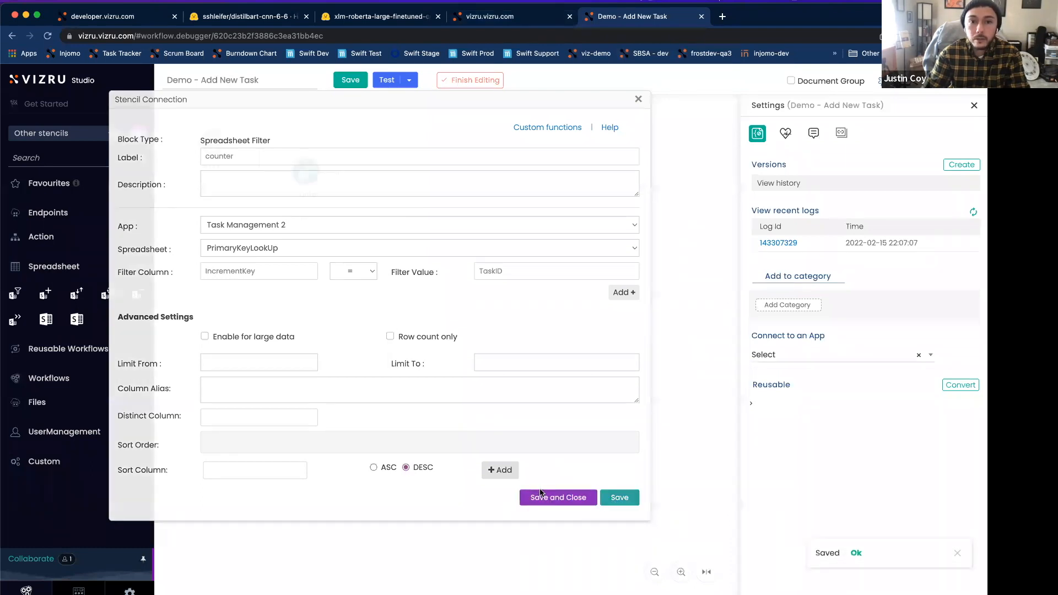
{"action": "left_click", "coordinate": [347, 81]}
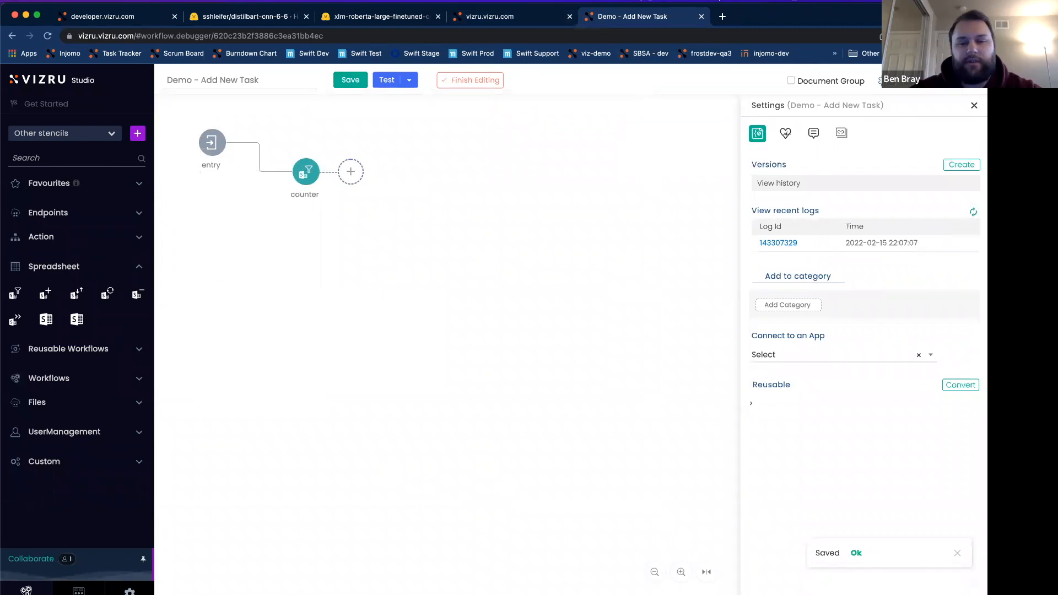
Step: Reopen the counter filter's settings, turn off Enable for large data, and limit the results from 0 to 1
{"action": "double_click", "coordinate": [306, 181]}
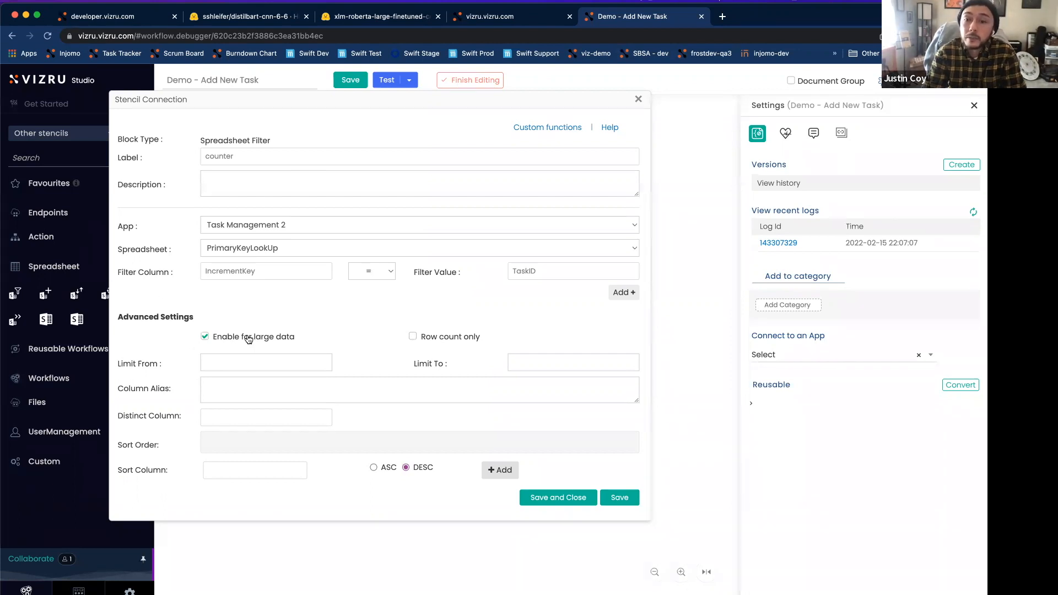
{"action": "left_click", "coordinate": [245, 338]}
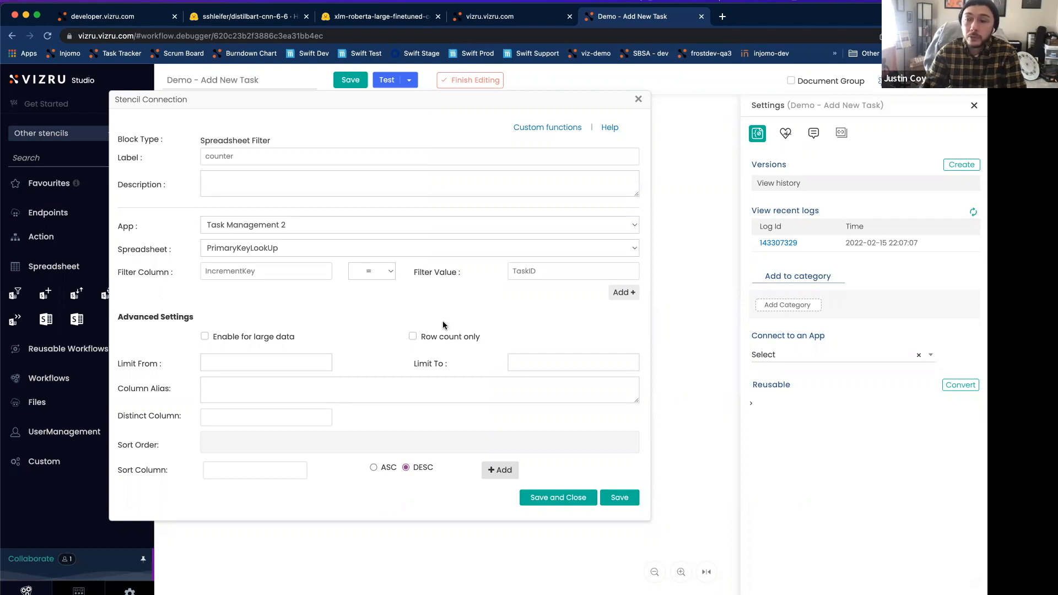
{"action": "left_click", "coordinate": [272, 365]}
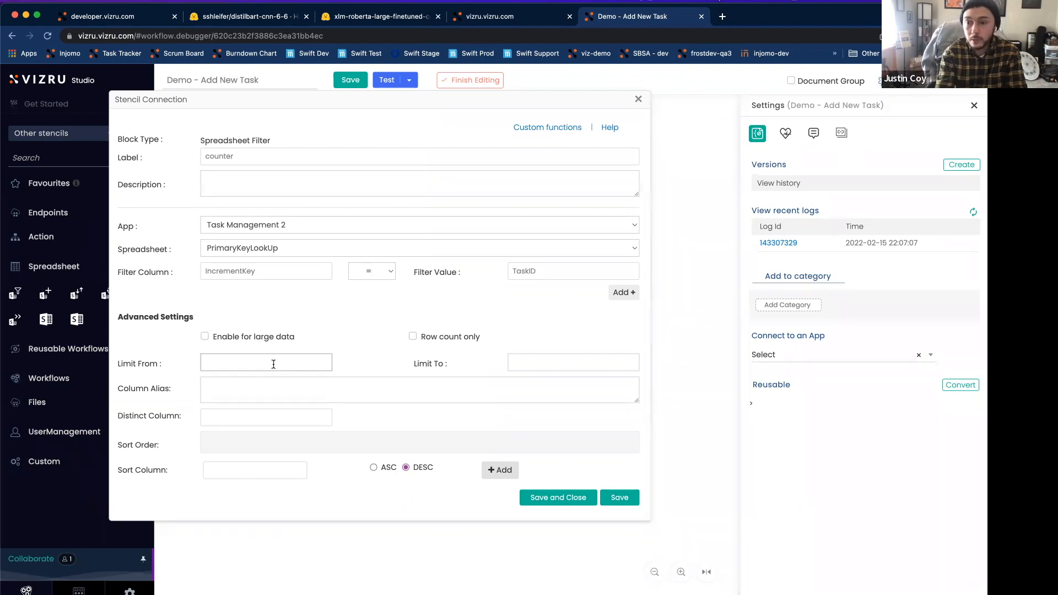
{"action": "type", "text": "0"}
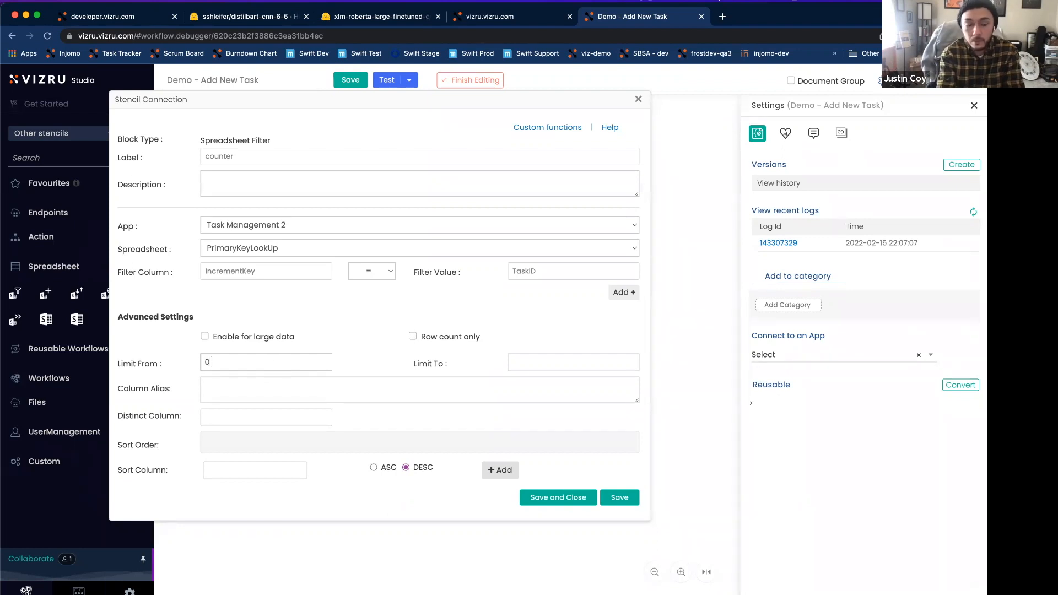
{"action": "key", "text": "Tab"}
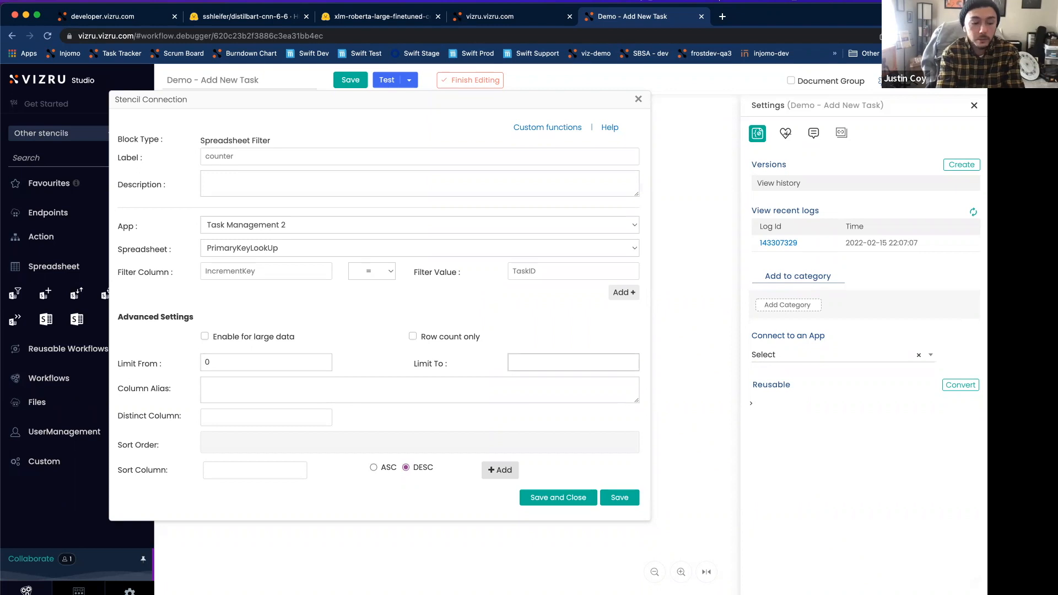
{"action": "left_click", "coordinate": [221, 362]}
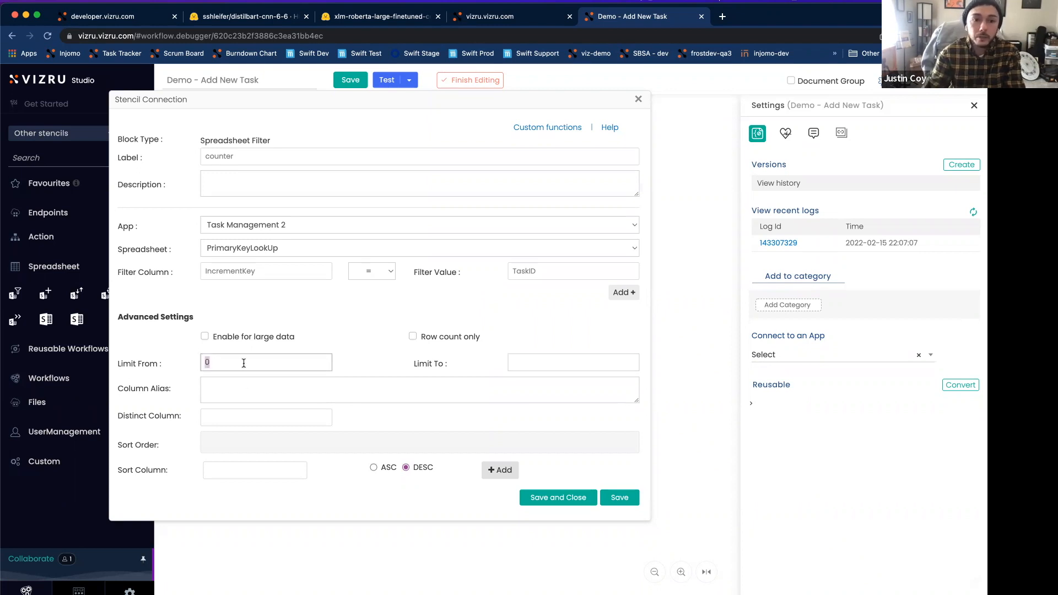
{"action": "left_click", "coordinate": [512, 362]}
{"action": "type", "text": "1"}
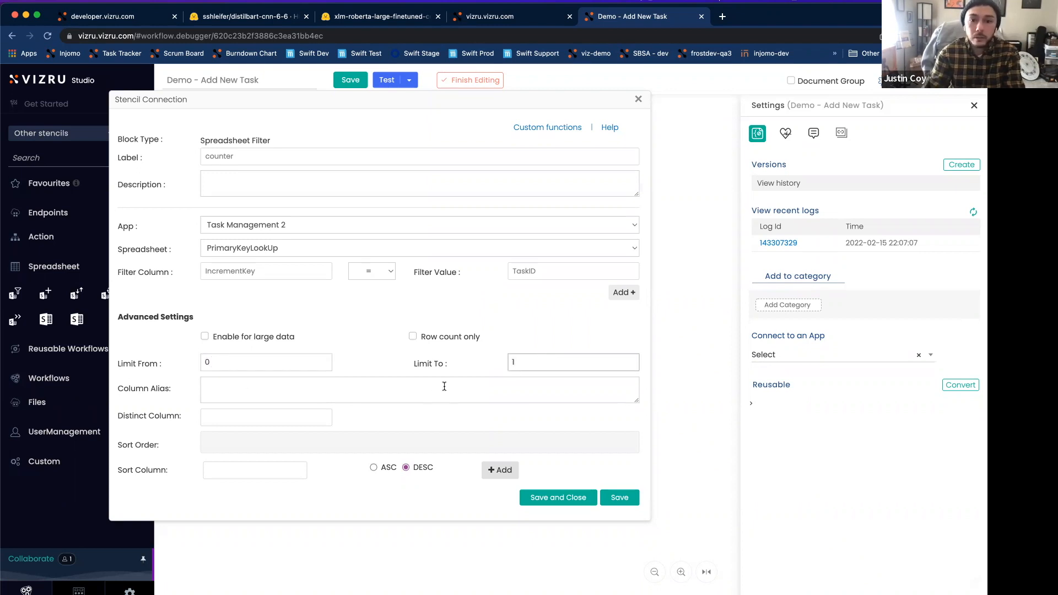
{"action": "left_click", "coordinate": [299, 360]}
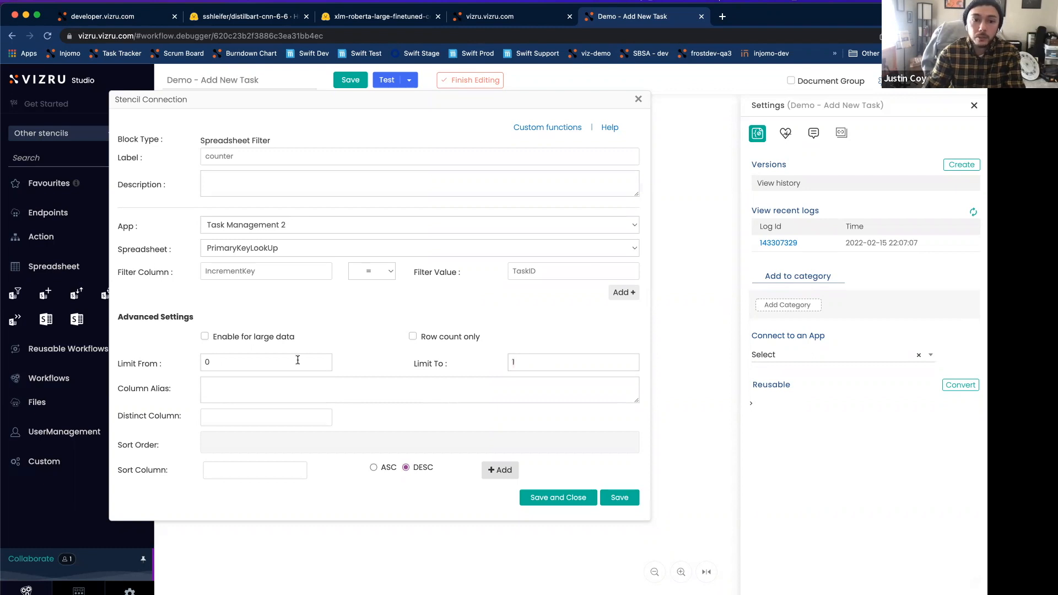
{"action": "left_click", "coordinate": [536, 358]}
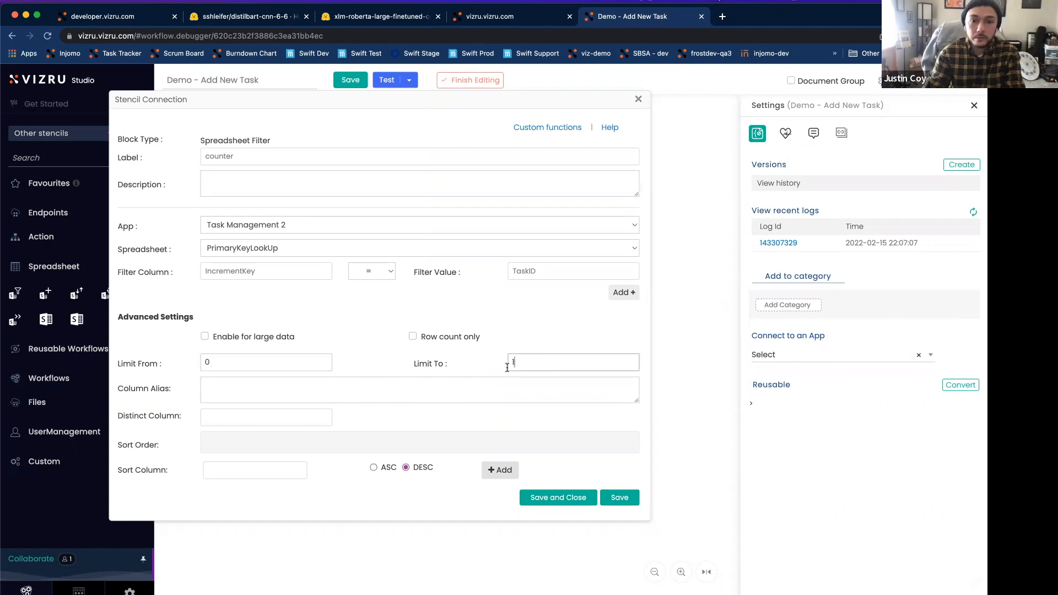
Step: Enter TaskName as the counter filter's column alias
{"action": "left_click", "coordinate": [408, 388]}
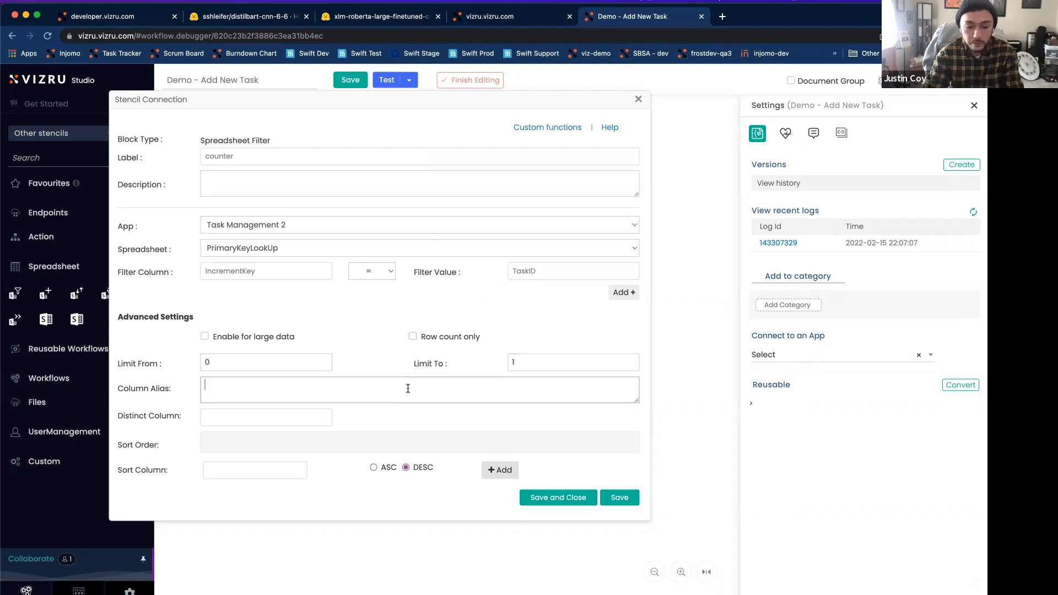
{"action": "type", "text": "TaskName"}
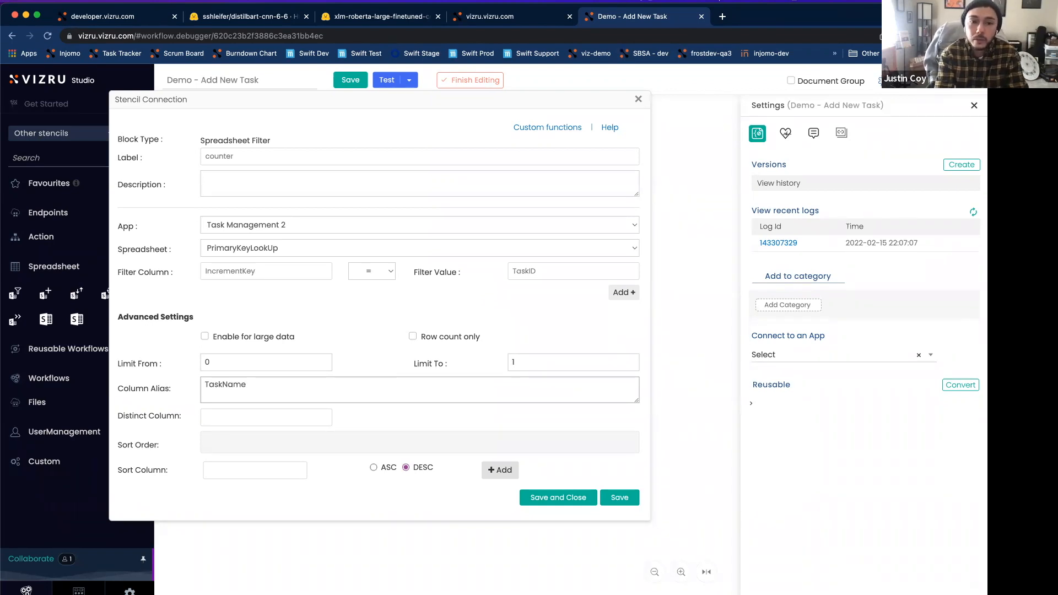
Step: Complete the counter filter's column alias as "TaskName as Task, TaskID as ID"
{"action": "type", "text": "as Task,"}
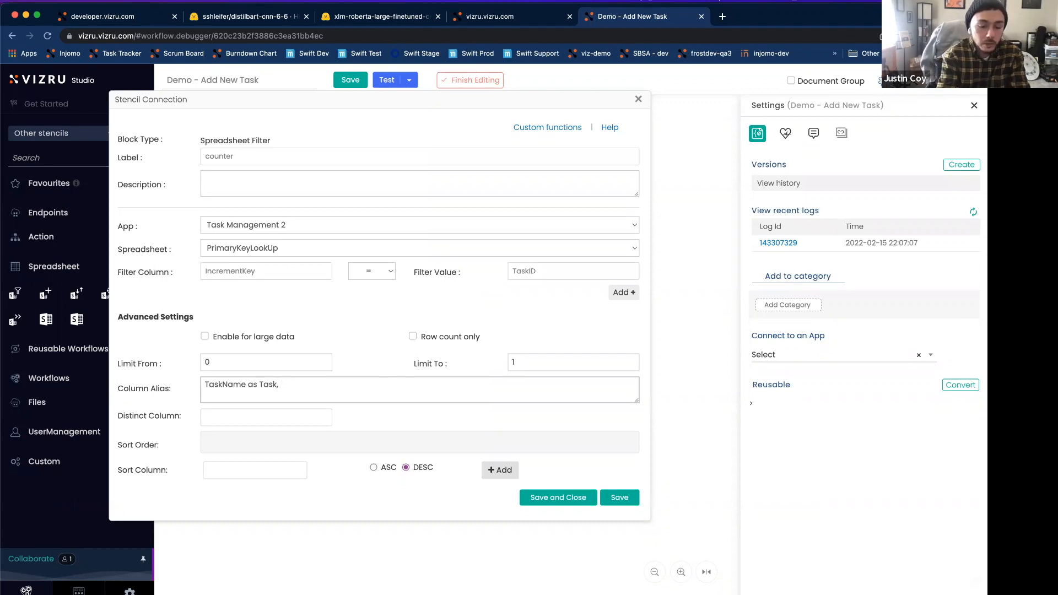
{"action": "type", "text": "TaskID"}
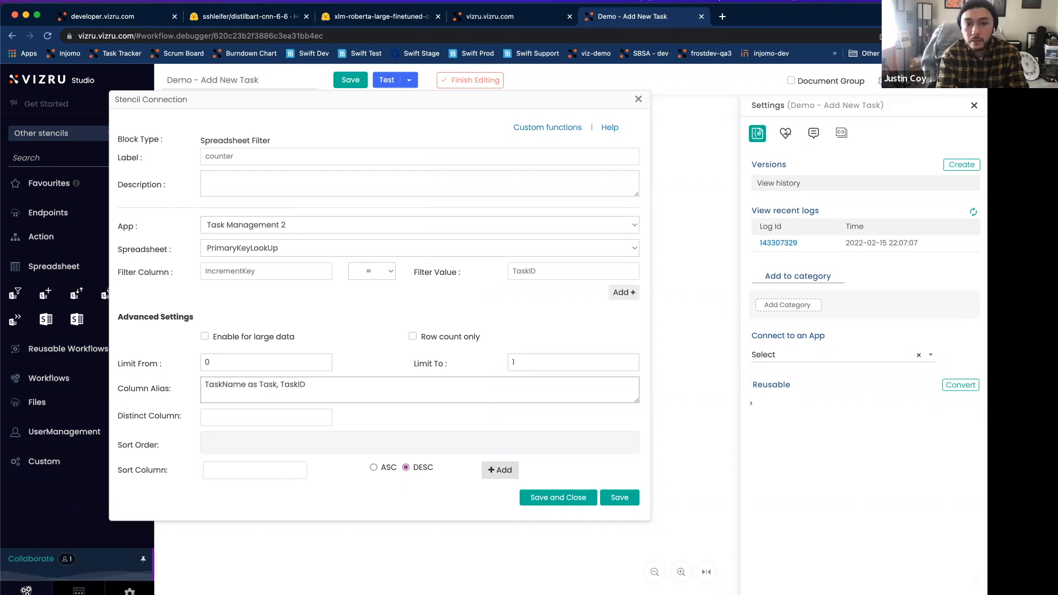
{"action": "type", "text": " as ID"}
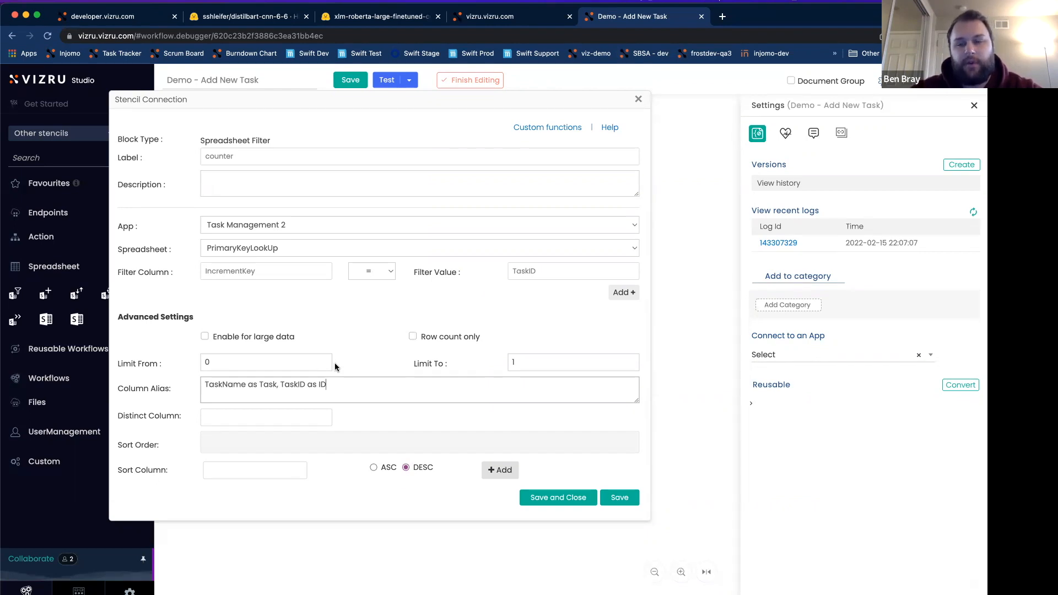
Step: Set the counter filter's distinct column to CreatedDate
{"action": "left_click", "coordinate": [312, 416]}
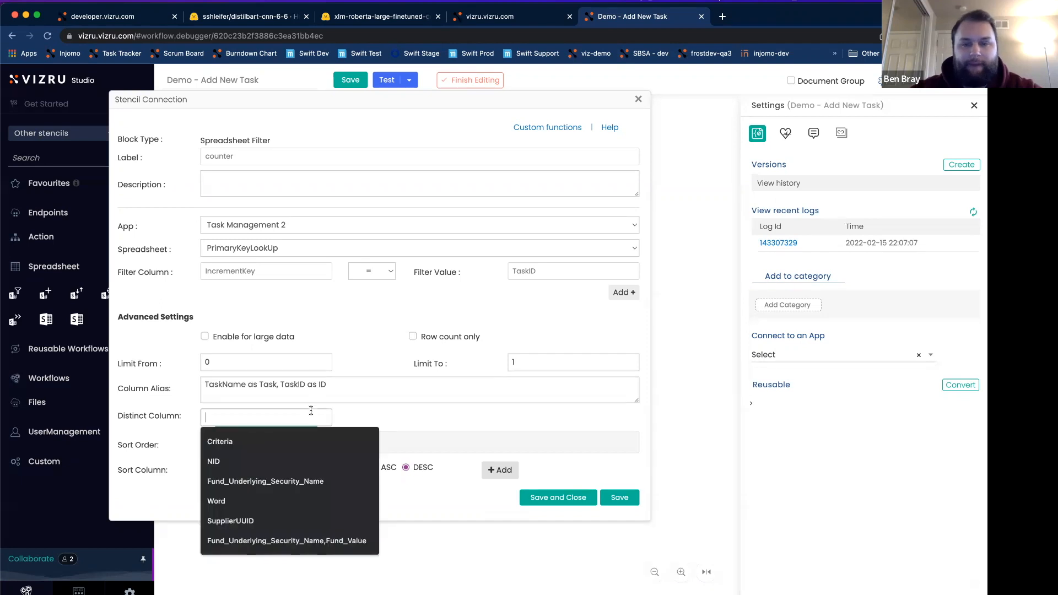
{"action": "left_click", "coordinate": [366, 410]}
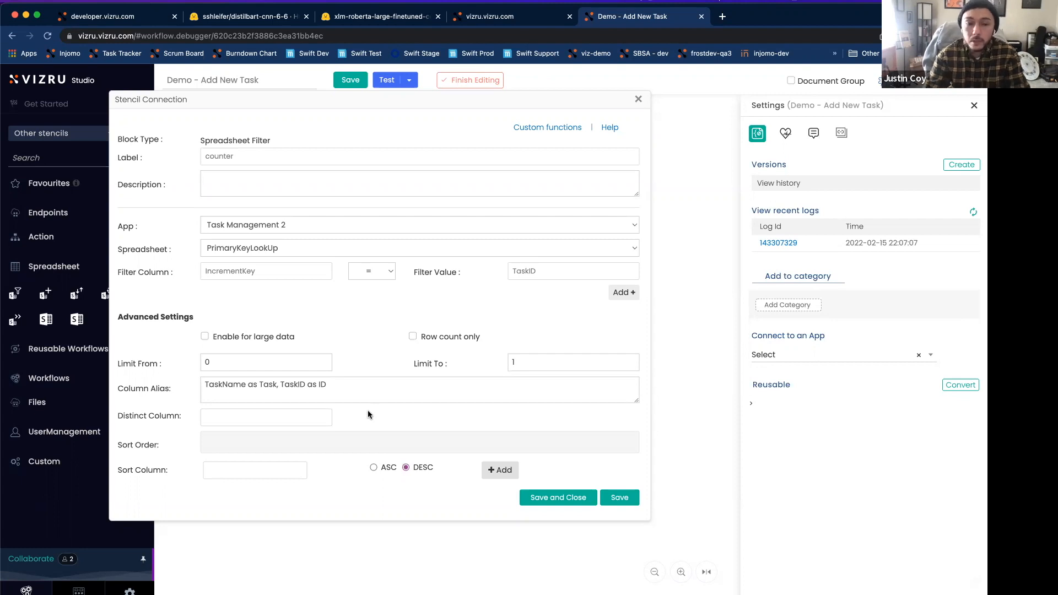
{"action": "left_click", "coordinate": [281, 418]}
{"action": "type", "text": "Cred"}
{"action": "type", "text": "atedDate"}
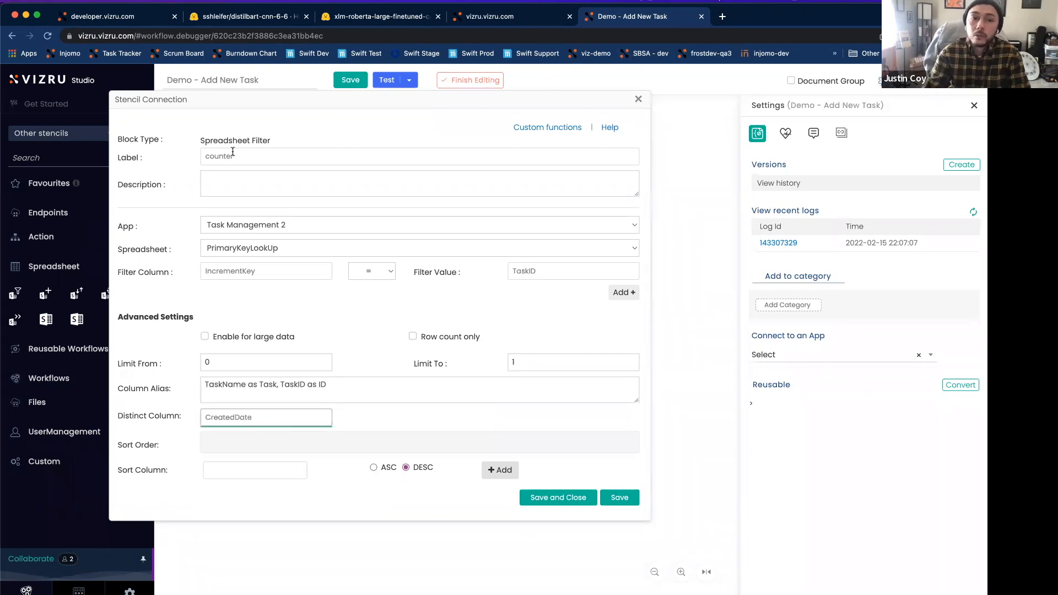
{"action": "left_click_drag", "start_coordinate": [254, 419], "coordinate": [189, 414]}
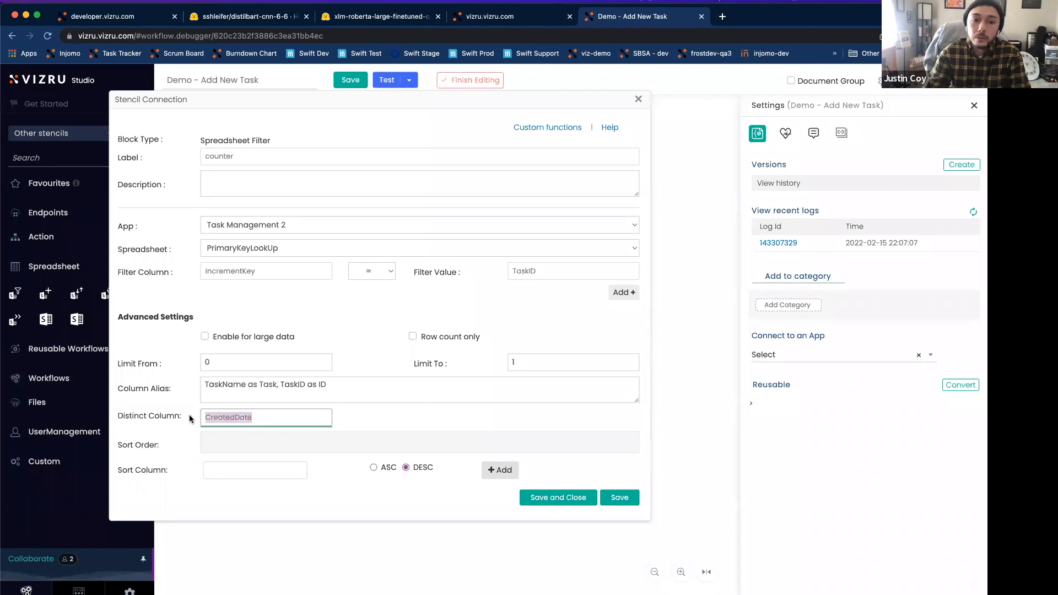
{"action": "left_click", "coordinate": [175, 451]}
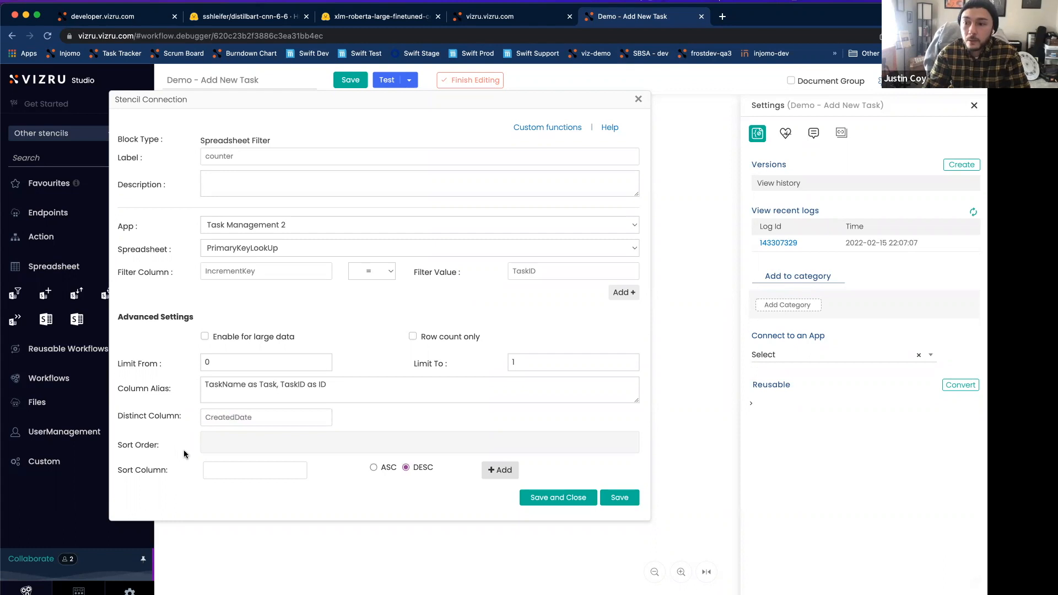
Step: Add an ascending sort on the TaskID column to the counter filter's sort order
{"action": "left_click", "coordinate": [257, 468]}
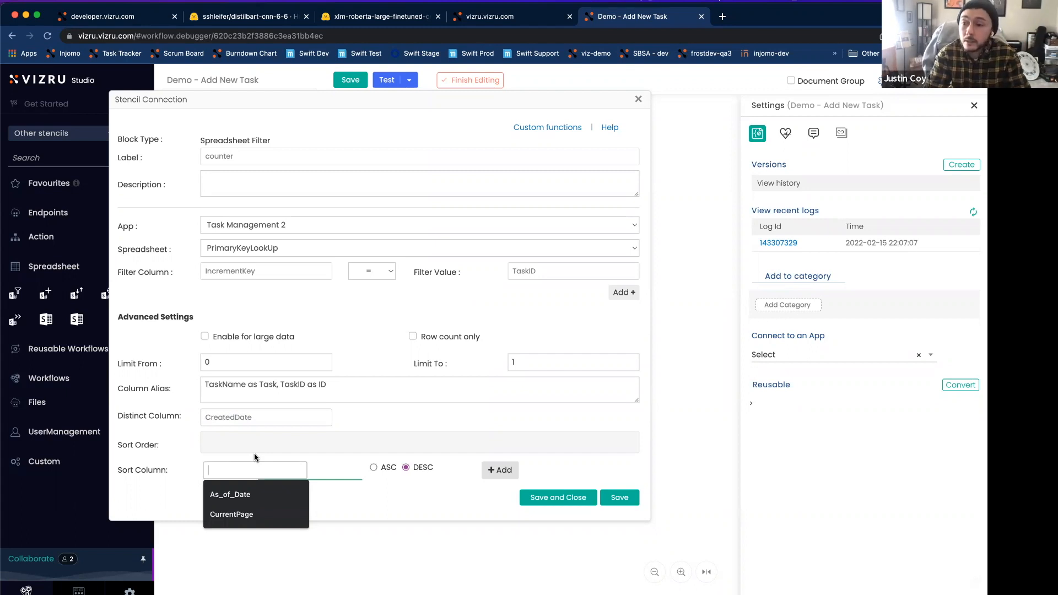
{"action": "type", "text": "TaskID"}
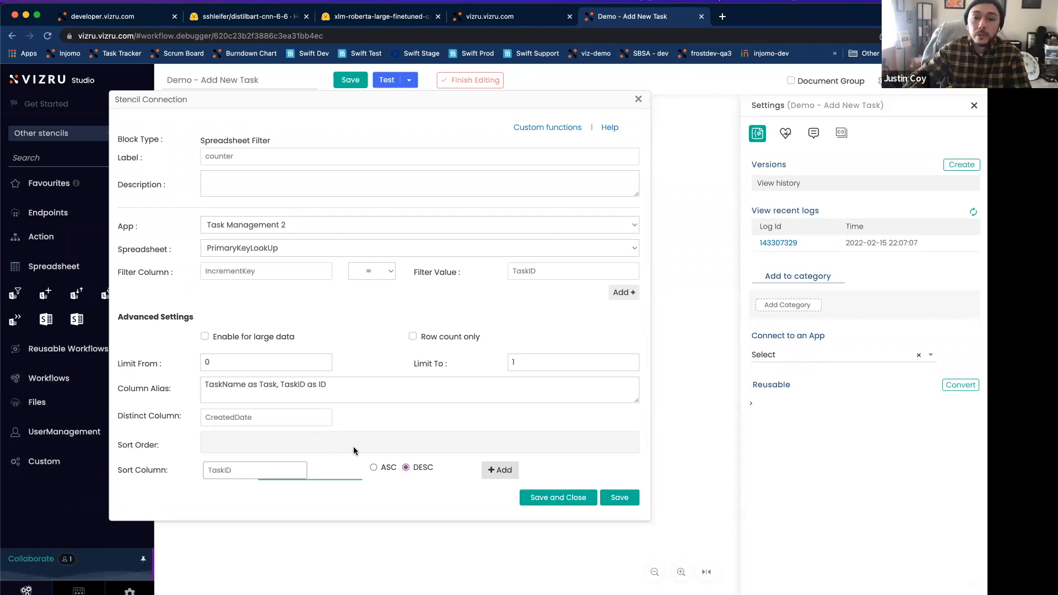
{"action": "left_click", "coordinate": [374, 467]}
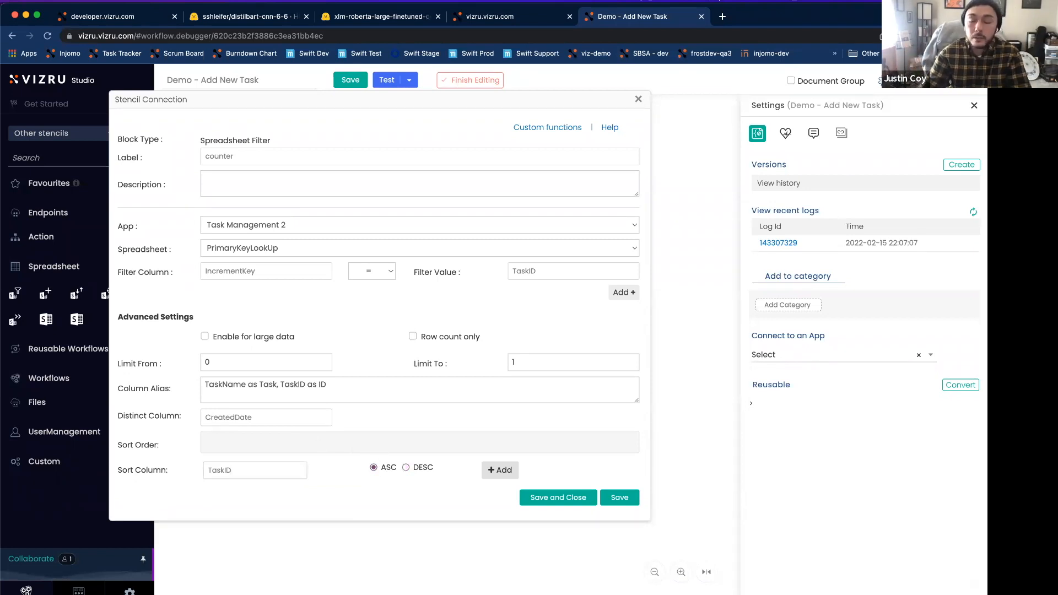
{"action": "left_click", "coordinate": [499, 469]}
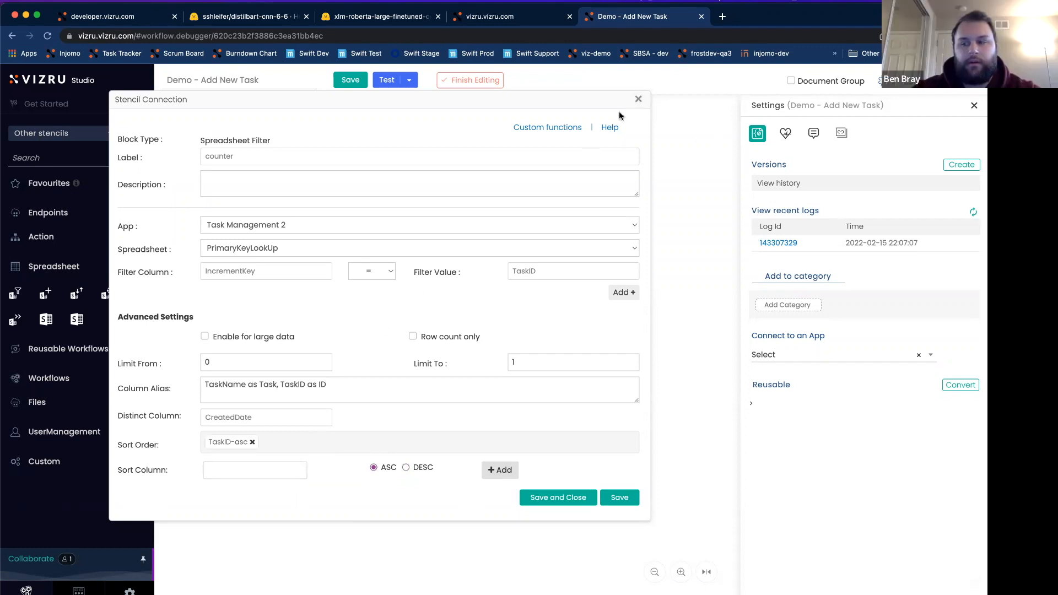
Step: Discard the unsaved changes to the counter filter's settings, reopening the settings once to check them
{"action": "left_click", "coordinate": [638, 101]}
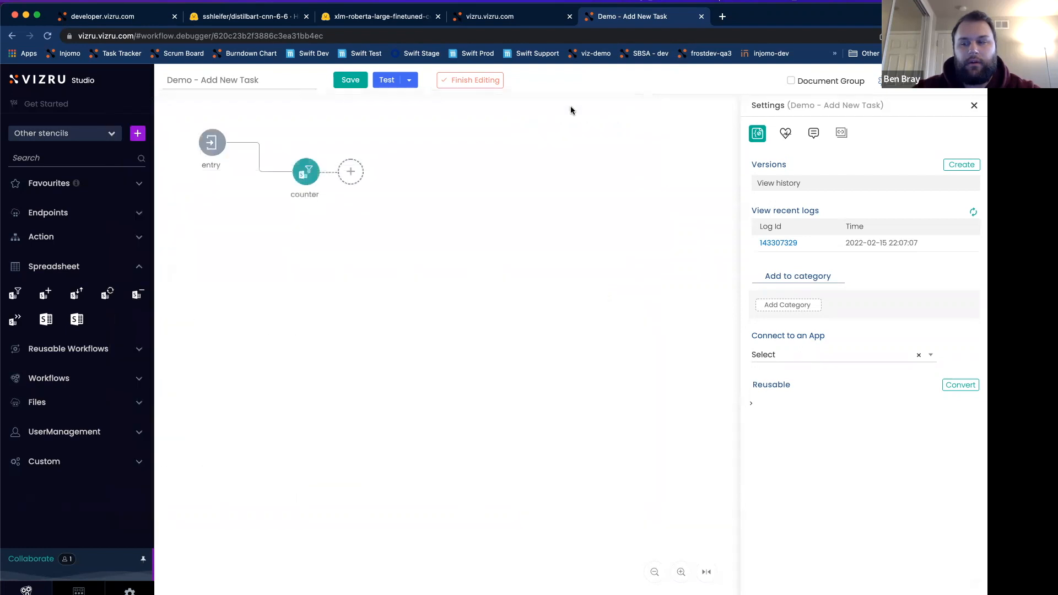
{"action": "double_click", "coordinate": [309, 175]}
{"action": "left_click", "coordinate": [640, 100]}
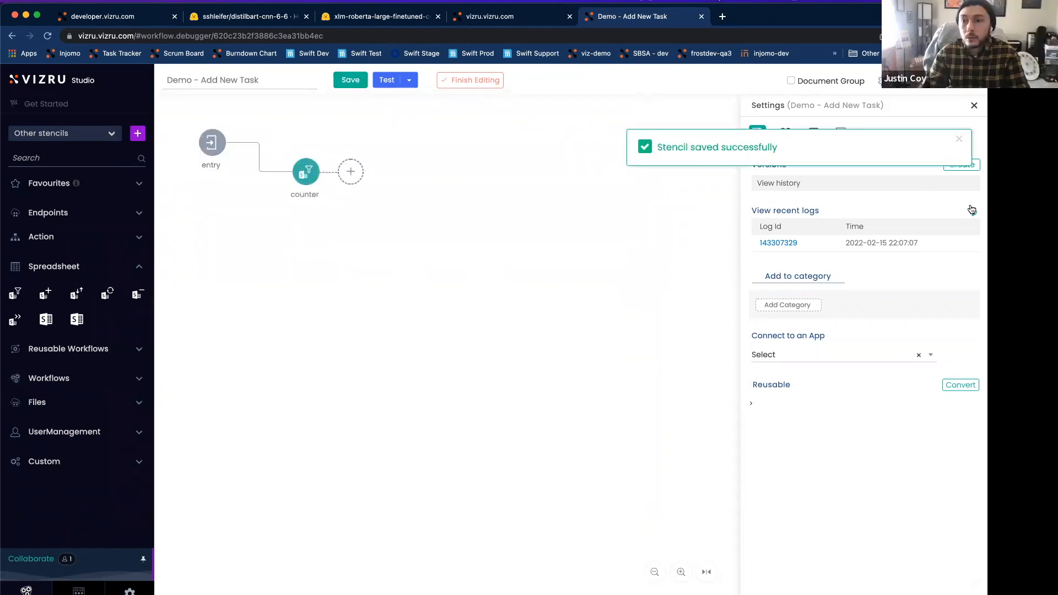
Step: Open the workflow's recent execution log and re-execute the run with the same entry parameters
{"action": "left_click", "coordinate": [778, 243]}
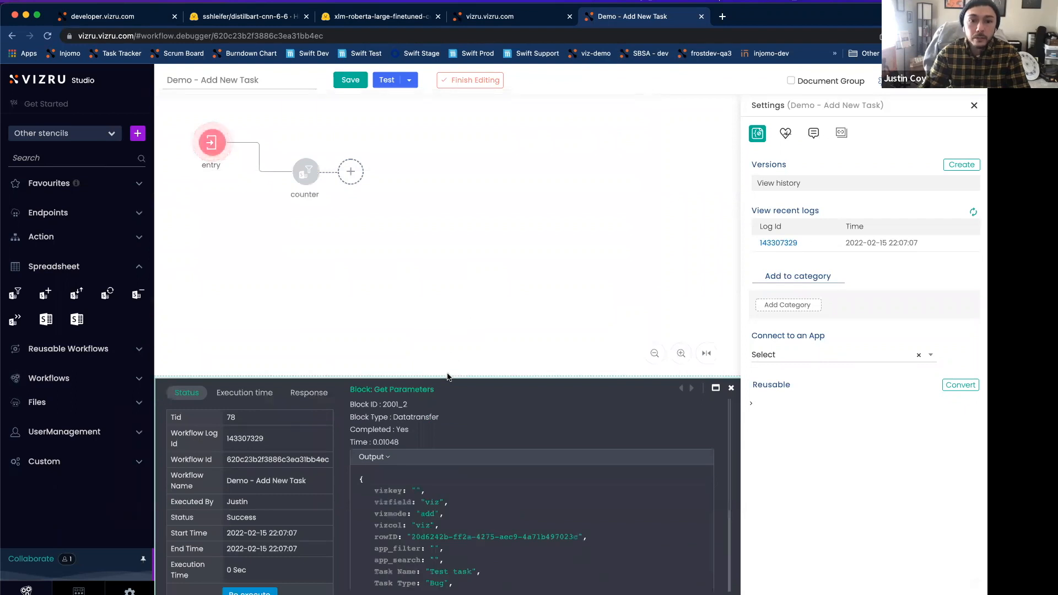
{"action": "left_click_drag", "start_coordinate": [447, 378], "coordinate": [437, 317]}
{"action": "left_click", "coordinate": [249, 535]}
{"action": "left_click", "coordinate": [662, 430]}
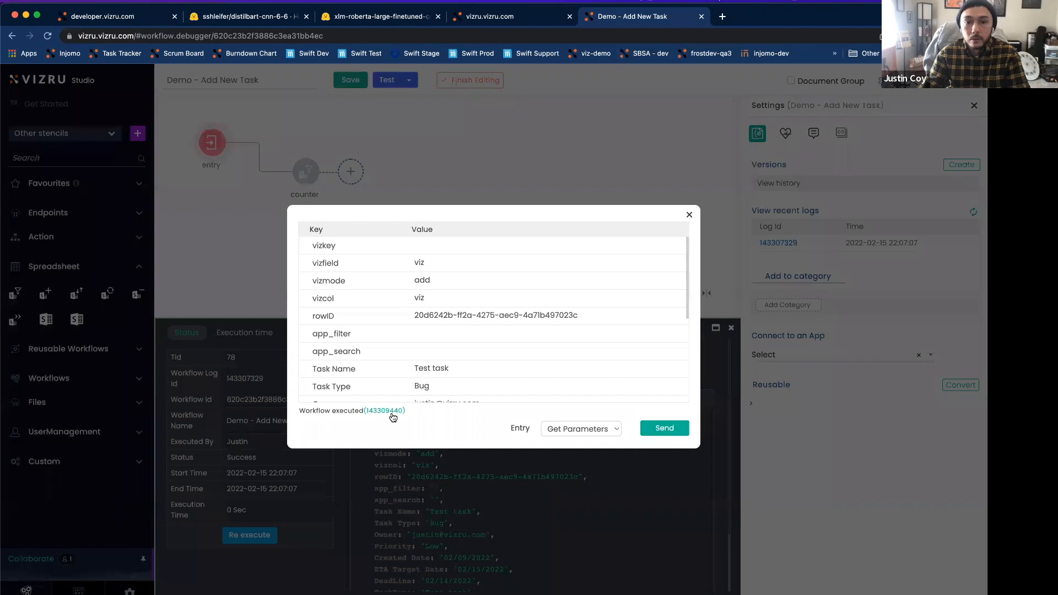
Step: Examine the entry and counter block outputs in the new run's log, expand the counter's returned record, and close the log
{"action": "scroll", "coordinate": [474, 440], "scroll_direction": "down", "scroll_amount": 5}
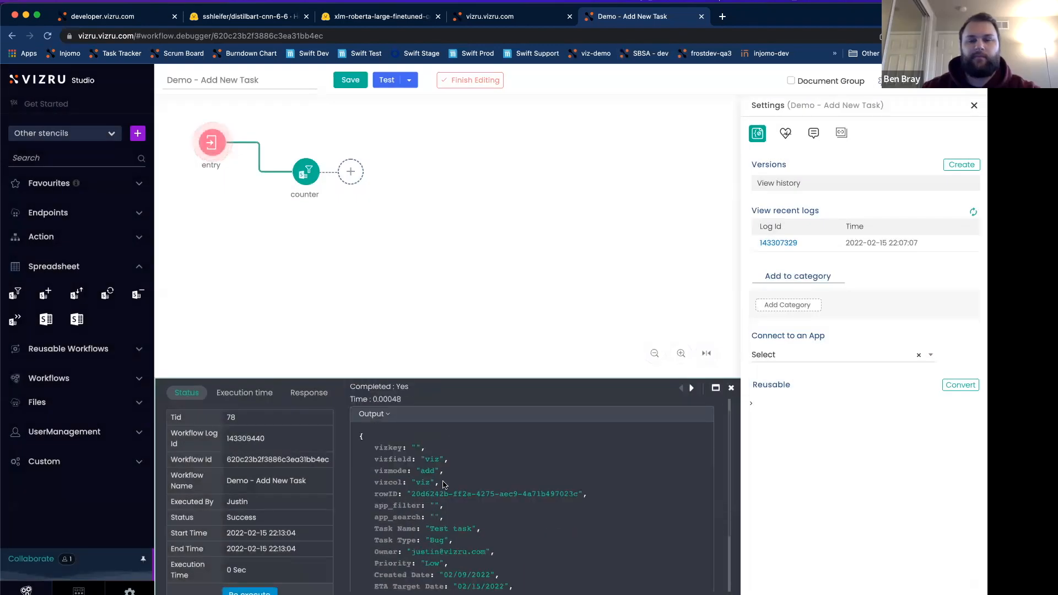
{"action": "scroll", "coordinate": [528, 424], "scroll_direction": "up", "scroll_amount": 3}
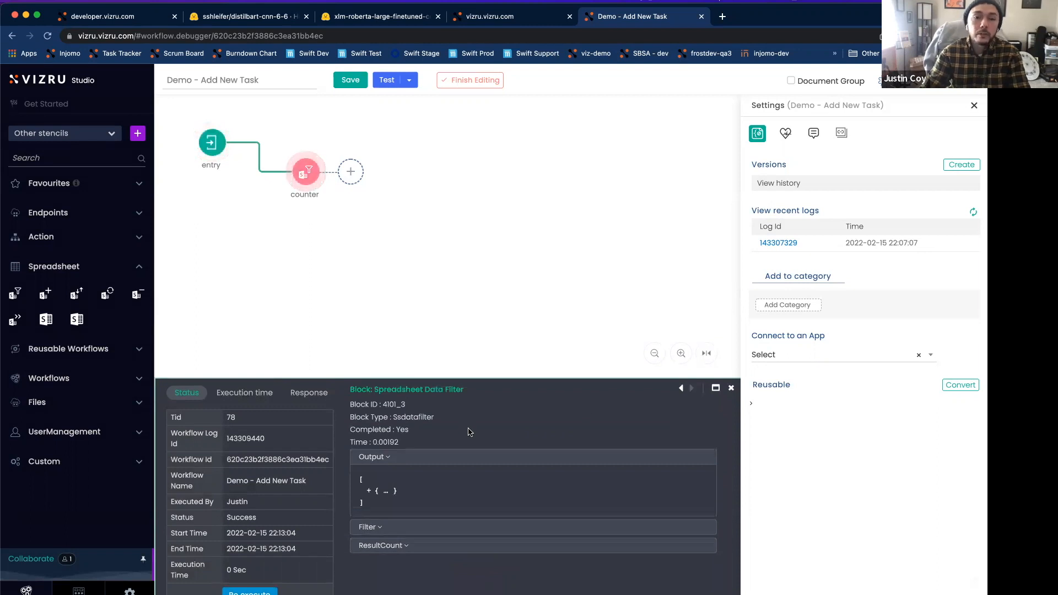
{"action": "left_click", "coordinate": [368, 490]}
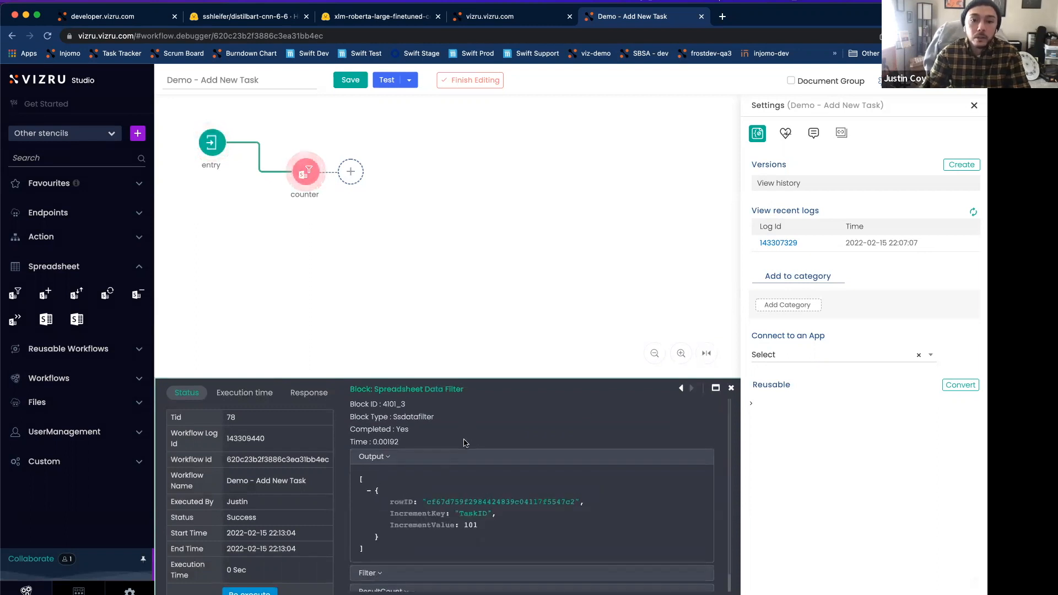
{"action": "scroll", "coordinate": [467, 435], "scroll_direction": "down", "scroll_amount": 1}
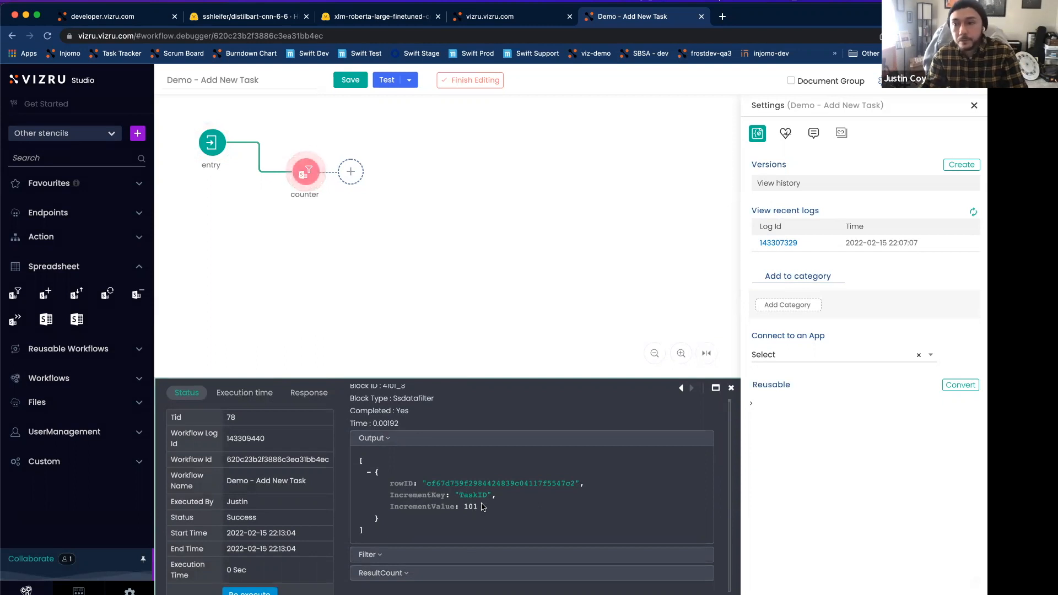
{"action": "left_click", "coordinate": [731, 388]}
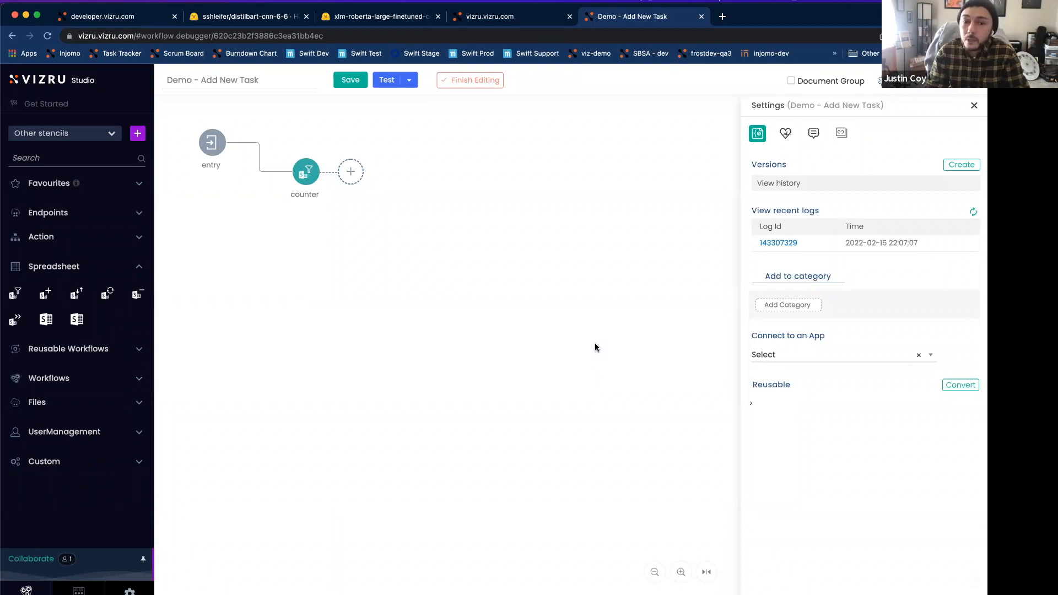
Step: Add a Spreadsheet Data Update block to the workflow and connect it after the counter block
{"action": "left_click", "coordinate": [107, 294]}
{"action": "left_click_drag", "start_coordinate": [468, 362], "coordinate": [386, 209]}
{"action": "left_click_drag", "start_coordinate": [323, 175], "coordinate": [383, 211]}
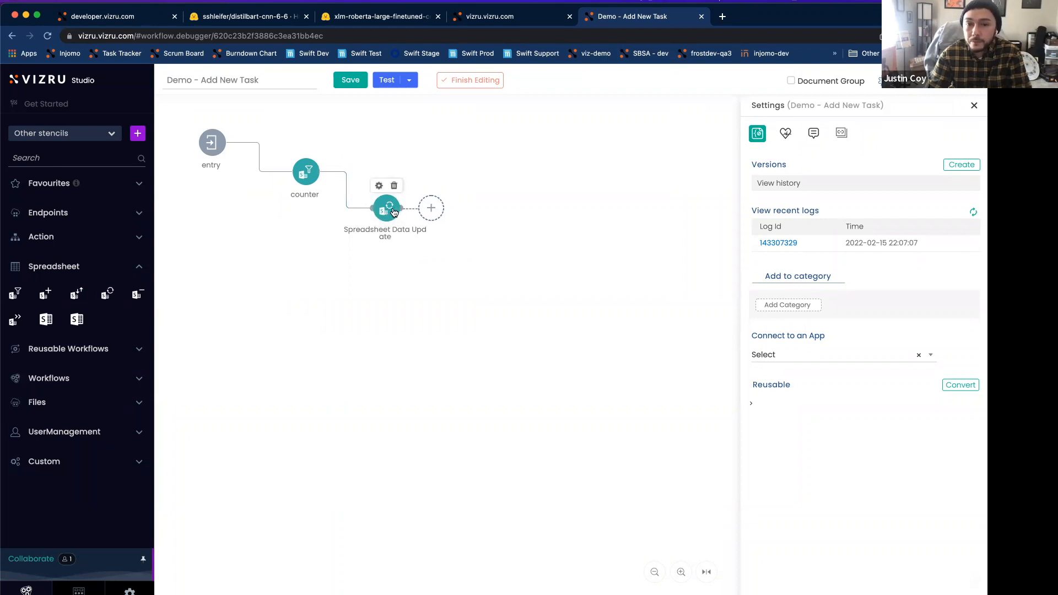
Step: Label the new update block Update TaskID and point it to the Task List spreadsheet in the Task Management 2 app
{"action": "double_click", "coordinate": [394, 211]}
{"action": "left_click", "coordinate": [372, 194]}
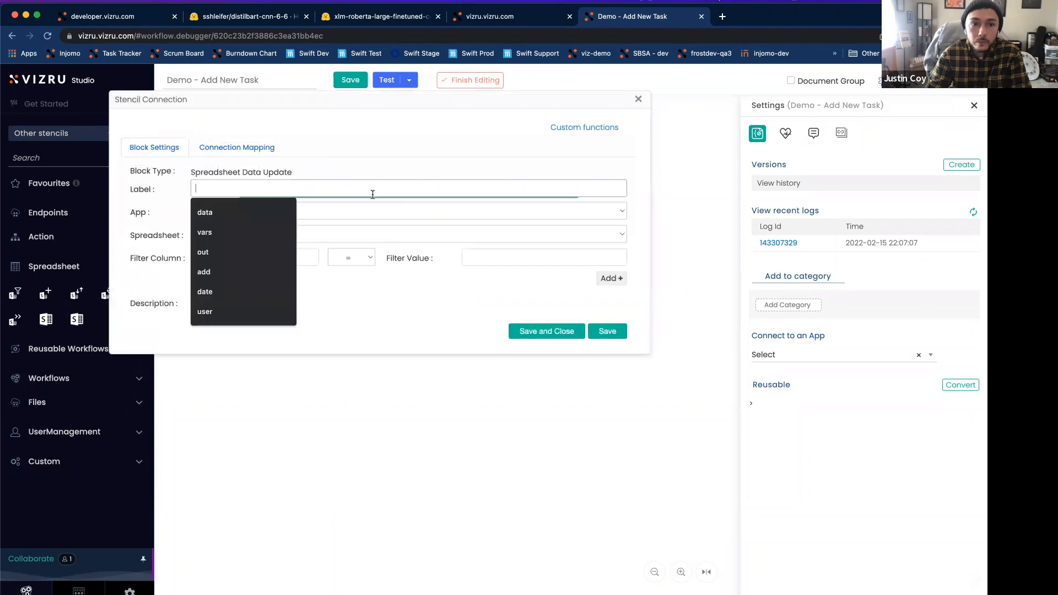
{"action": "type", "text": "Update"}
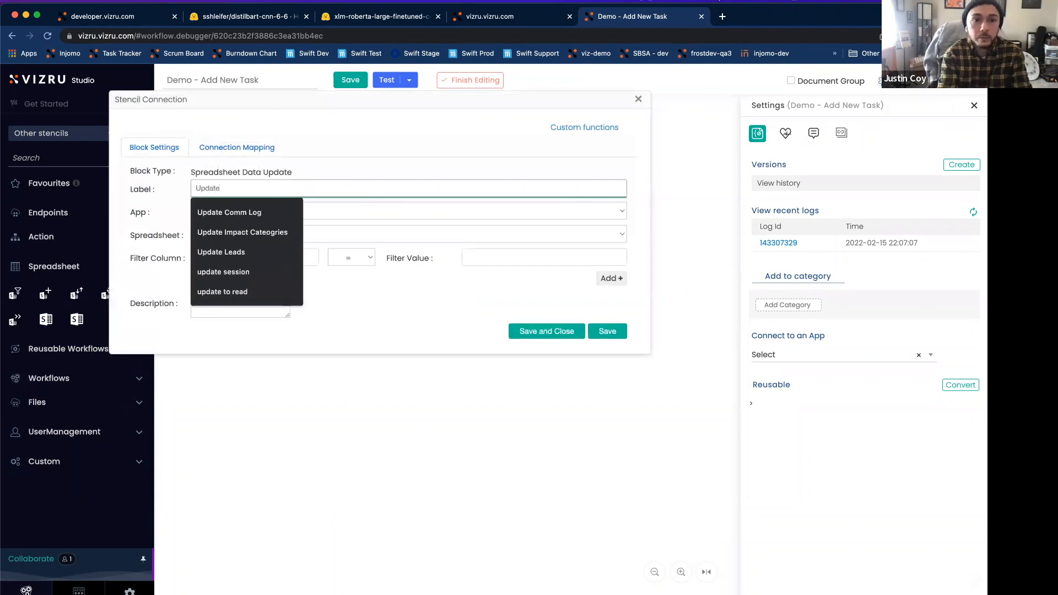
{"action": "type", "text": " TaskID"}
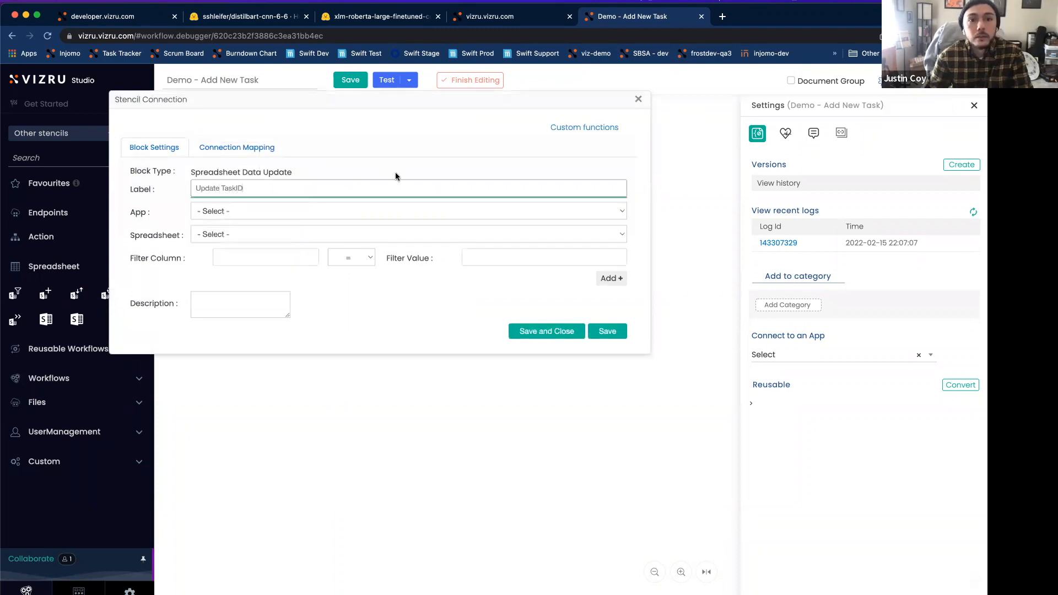
{"action": "left_click", "coordinate": [242, 212]}
{"action": "left_click", "coordinate": [243, 221]}
{"action": "left_click", "coordinate": [241, 234]}
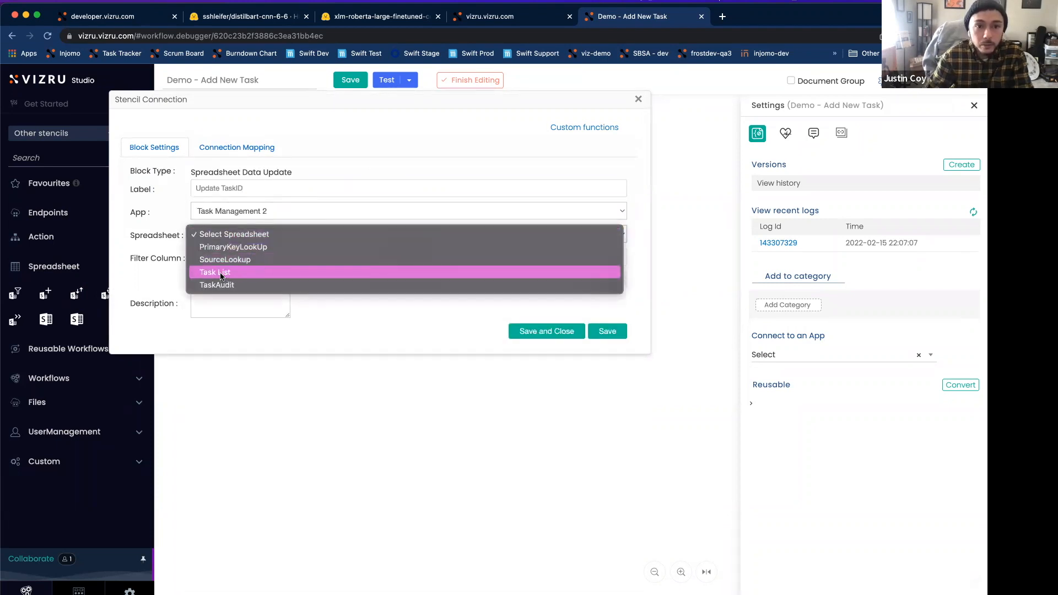
{"action": "left_click", "coordinate": [221, 273]}
Step: Filter the Update TaskID block on rowID equal to {entry.rowID} and save its settings
{"action": "left_click", "coordinate": [259, 258]}
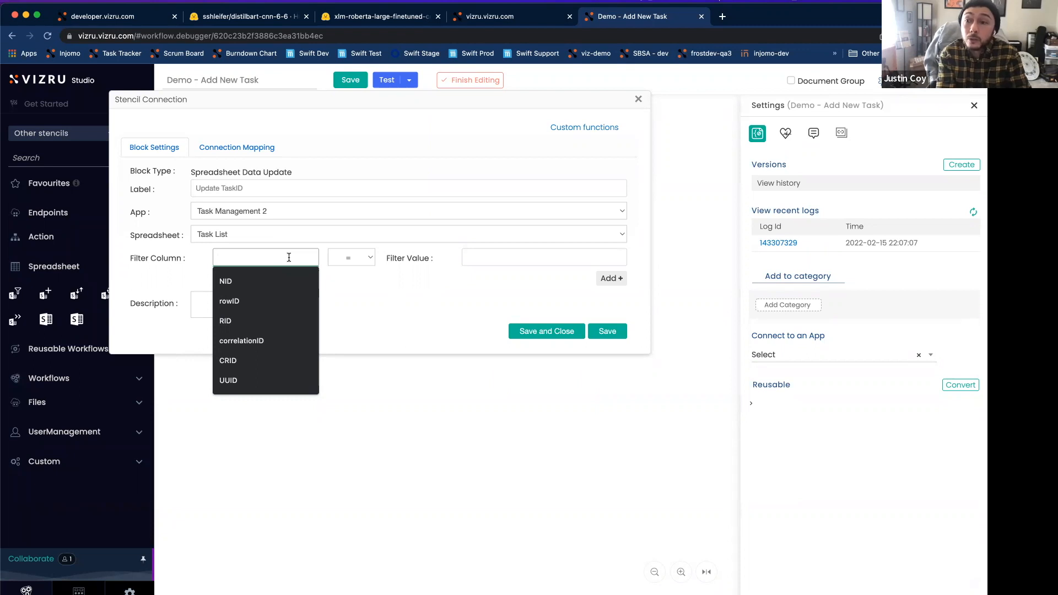
{"action": "type", "text": "rowID"}
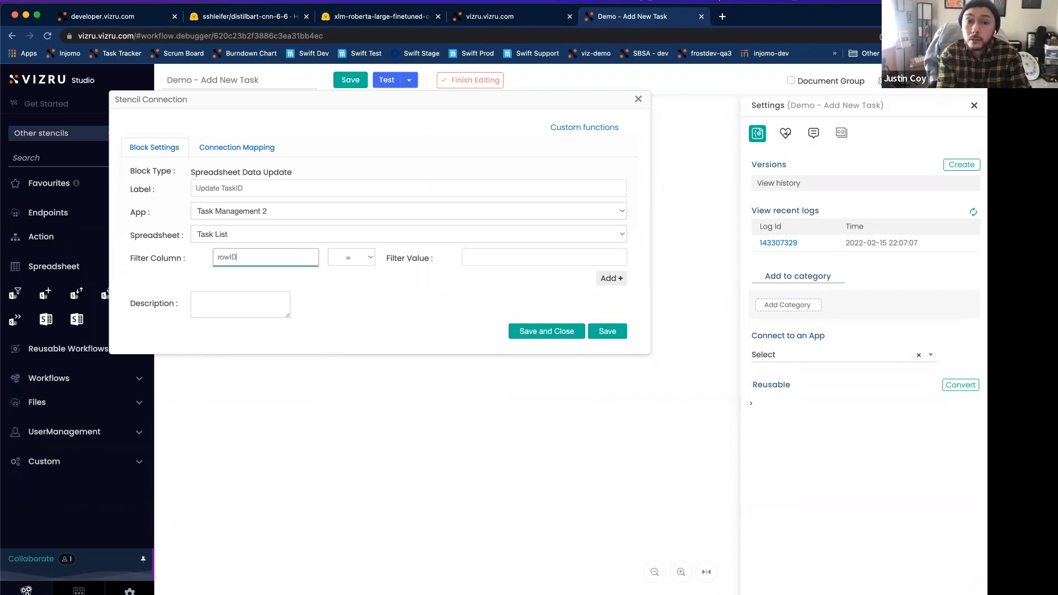
{"action": "key", "text": "Tab"}
{"action": "key", "text": "Tab"}
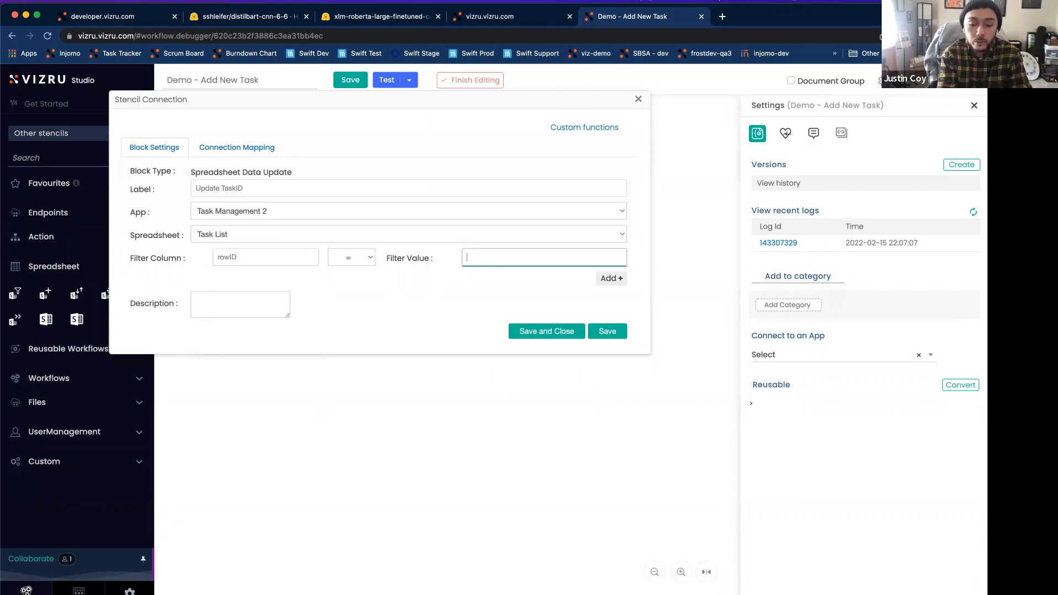
{"action": "type", "text": "{entry.rowID"}
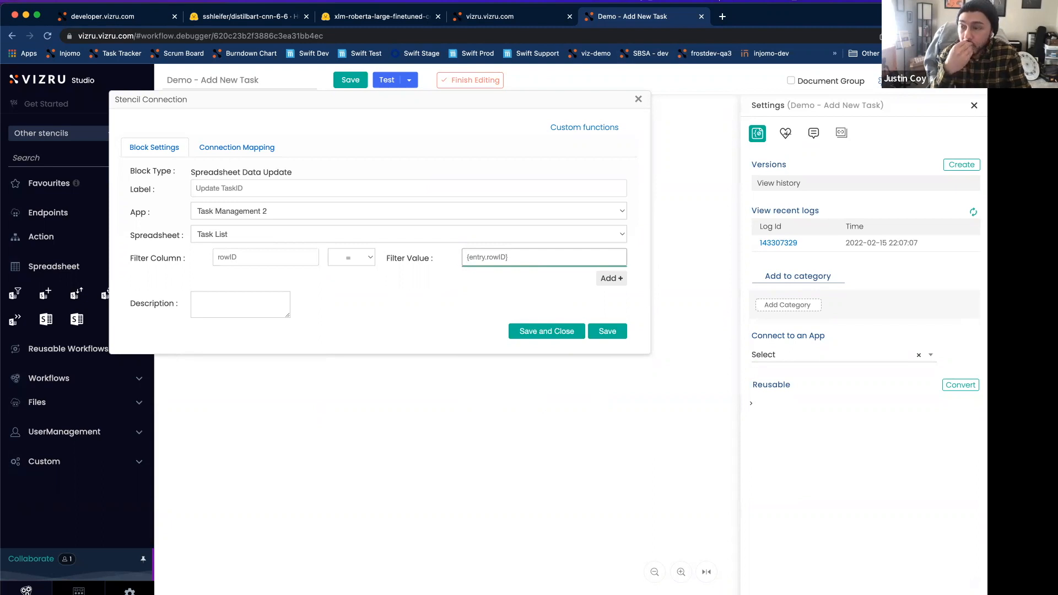
{"action": "left_click", "coordinate": [607, 331]}
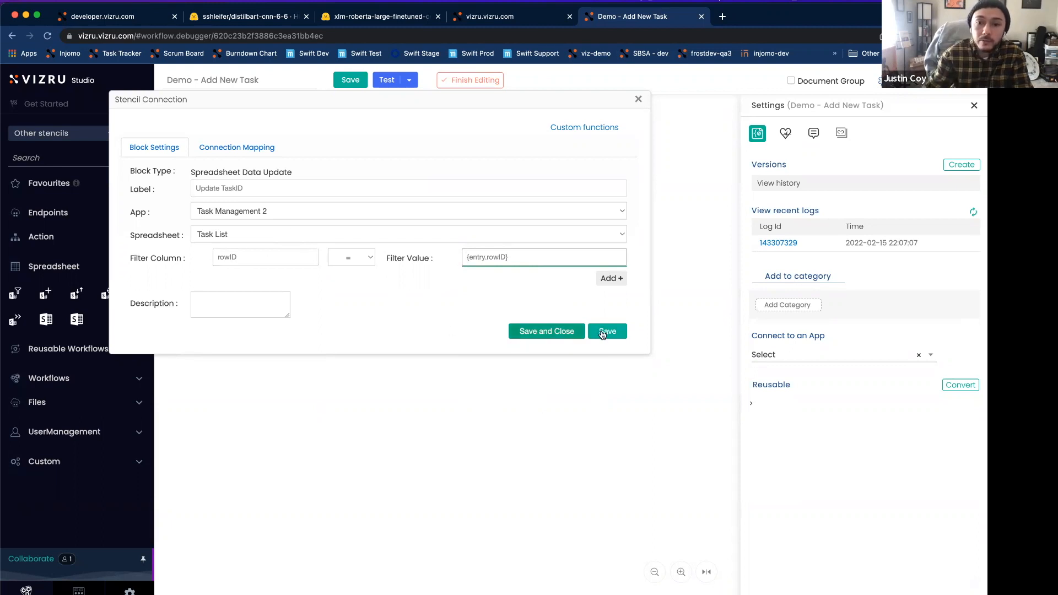
Step: Map the source {counter.IncrementValue} to the TaskID target column in the Update TaskID block, then save and close its settings
{"action": "left_click", "coordinate": [232, 147]}
{"action": "left_click_drag", "start_coordinate": [287, 102], "coordinate": [313, 254]}
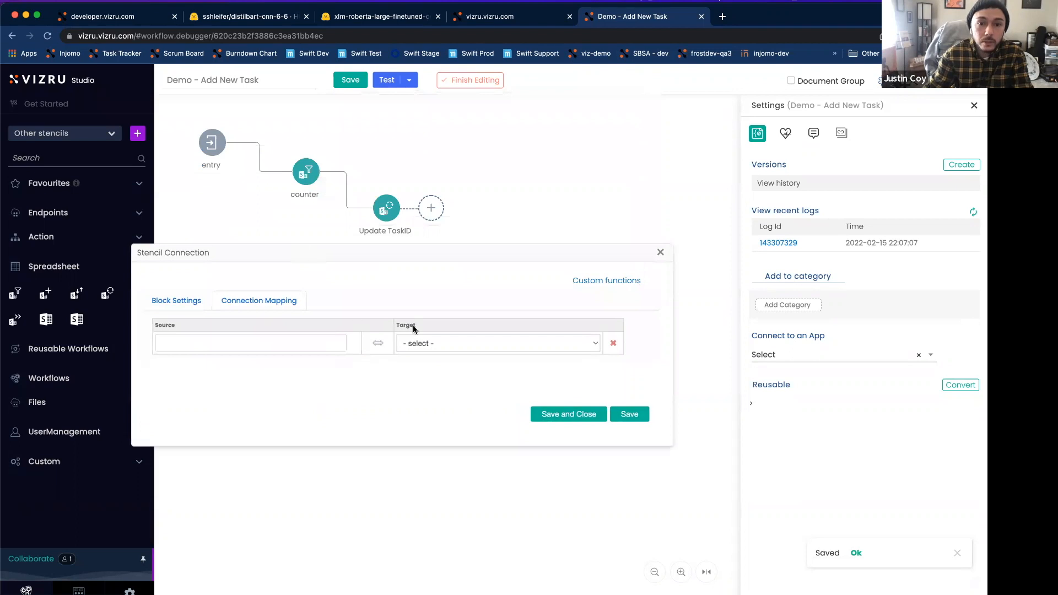
{"action": "left_click", "coordinate": [451, 349]}
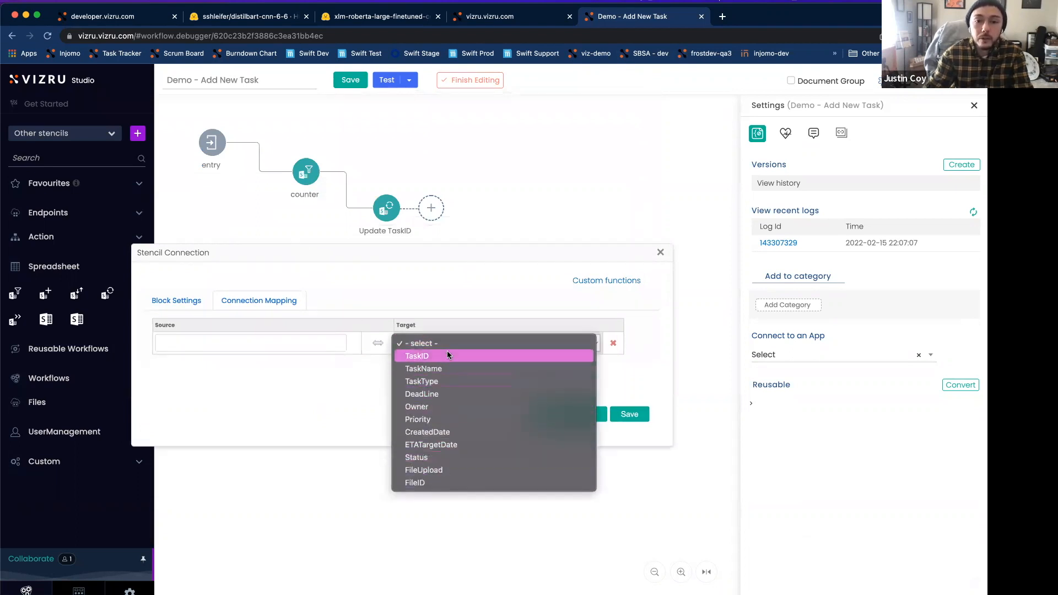
{"action": "left_click", "coordinate": [445, 355]}
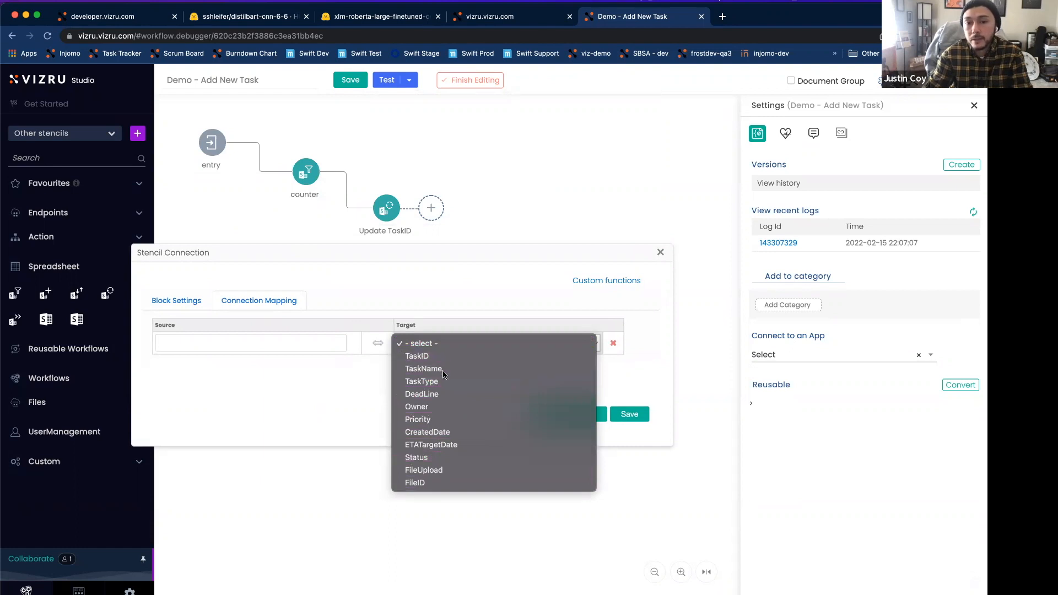
{"action": "left_click", "coordinate": [306, 348]}
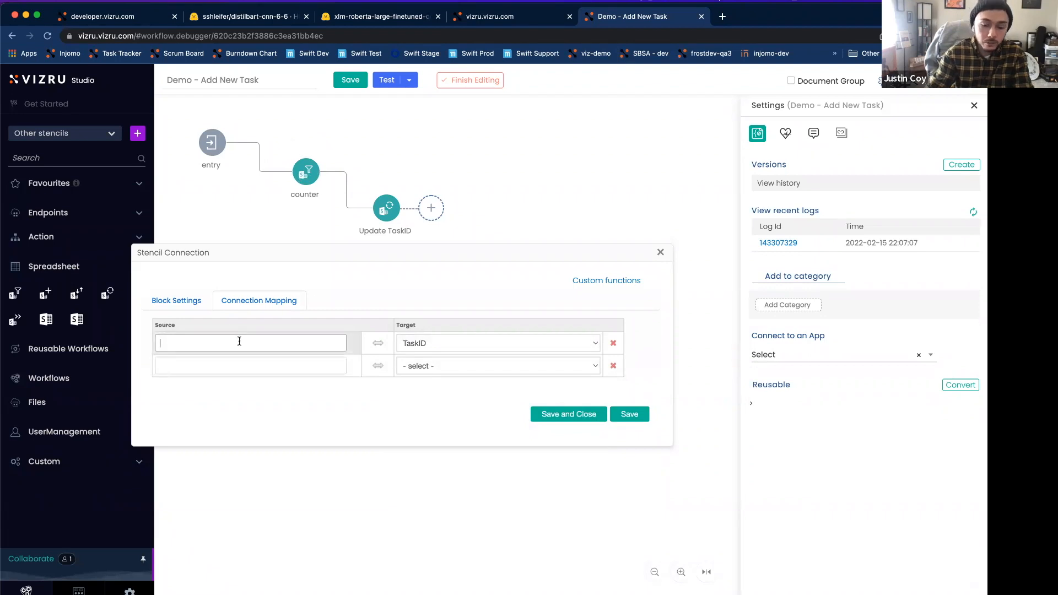
{"action": "type", "text": "{counter.IncrementValue"}
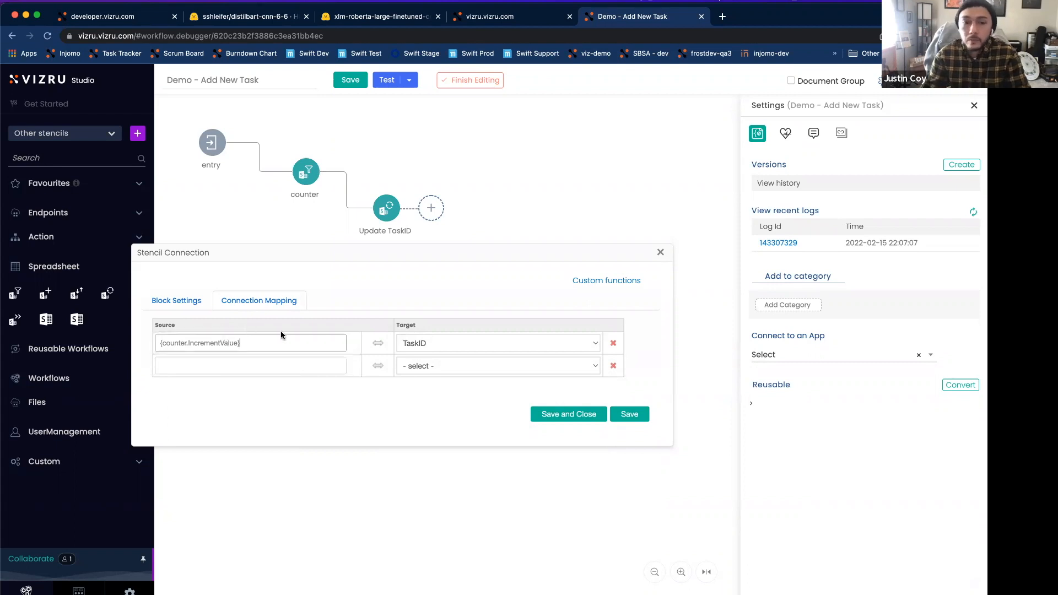
{"action": "left_click", "coordinate": [629, 414]}
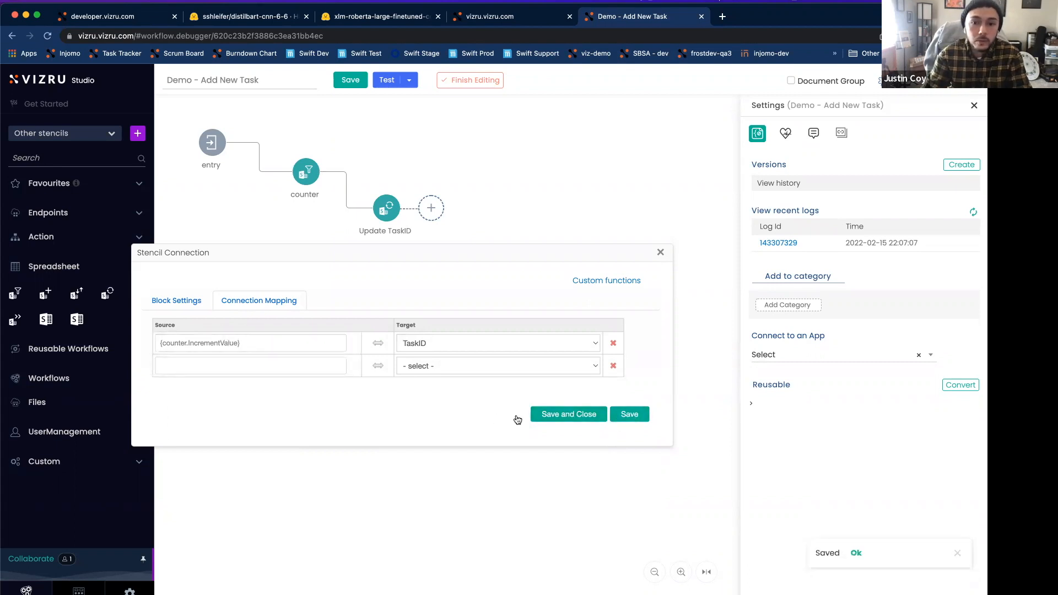
{"action": "left_click", "coordinate": [568, 414]}
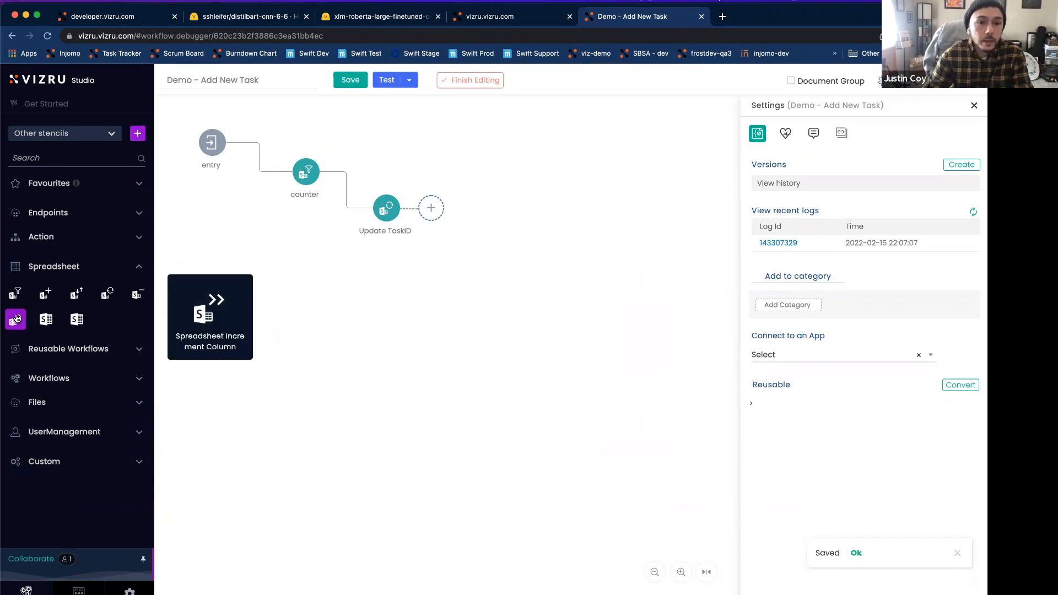
Step: Add a Spreadsheet Increment Column block after Update TaskID and point it to the PrimaryKeyLookUp spreadsheet in the Task Management 2 app
{"action": "left_click_drag", "start_coordinate": [16, 322], "coordinate": [469, 255]}
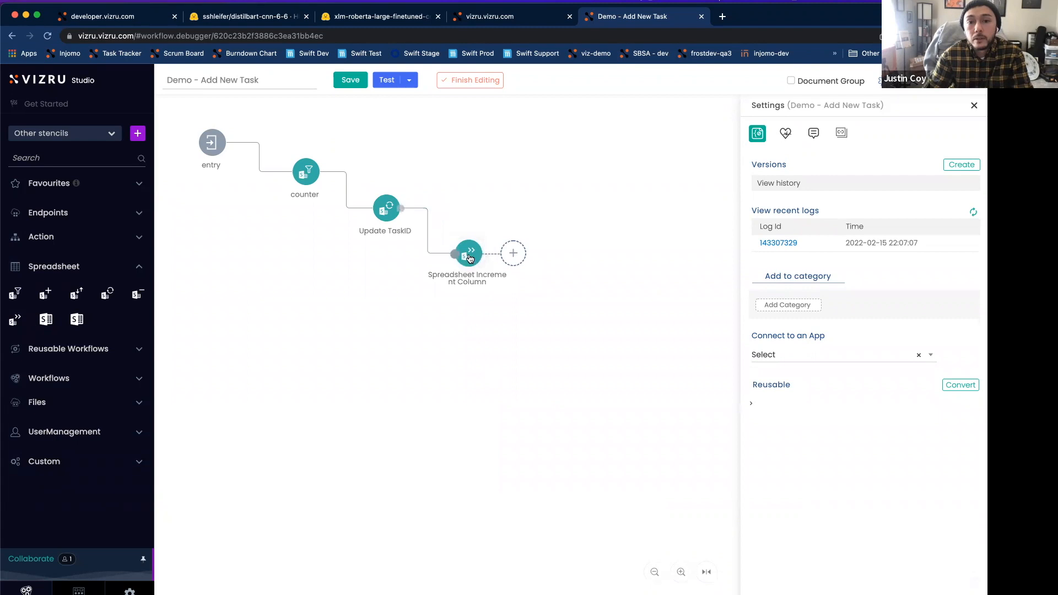
{"action": "double_click", "coordinate": [469, 257]}
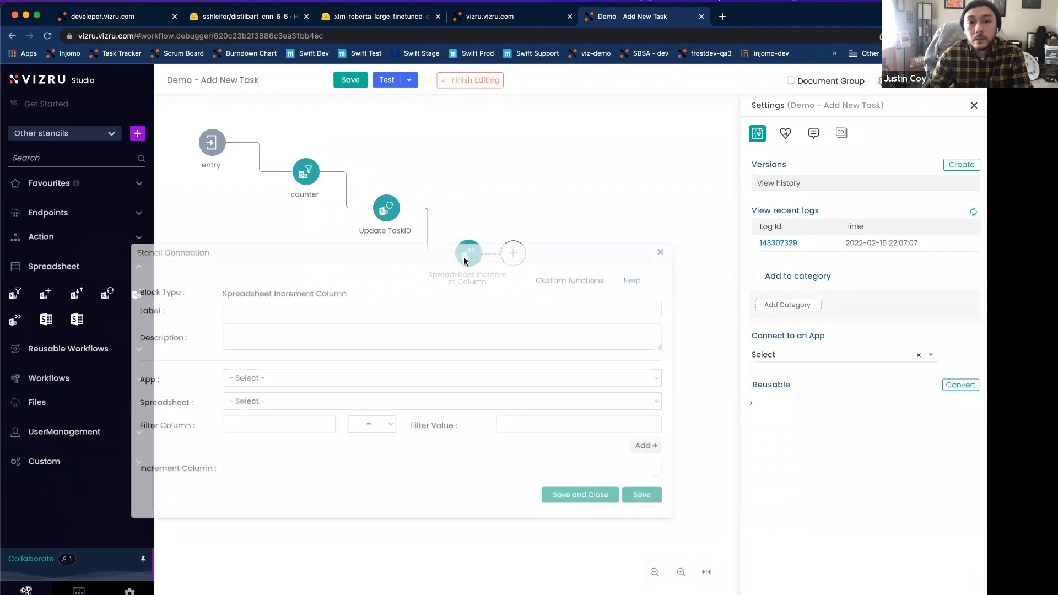
{"action": "left_click", "coordinate": [259, 379]}
{"action": "left_click", "coordinate": [298, 389]}
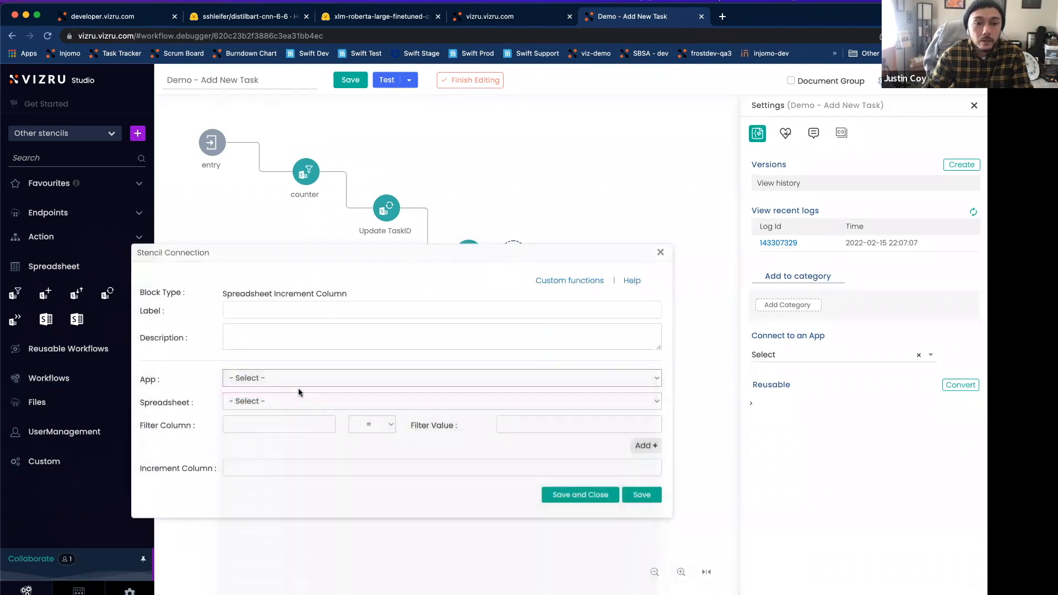
{"action": "left_click", "coordinate": [274, 402]}
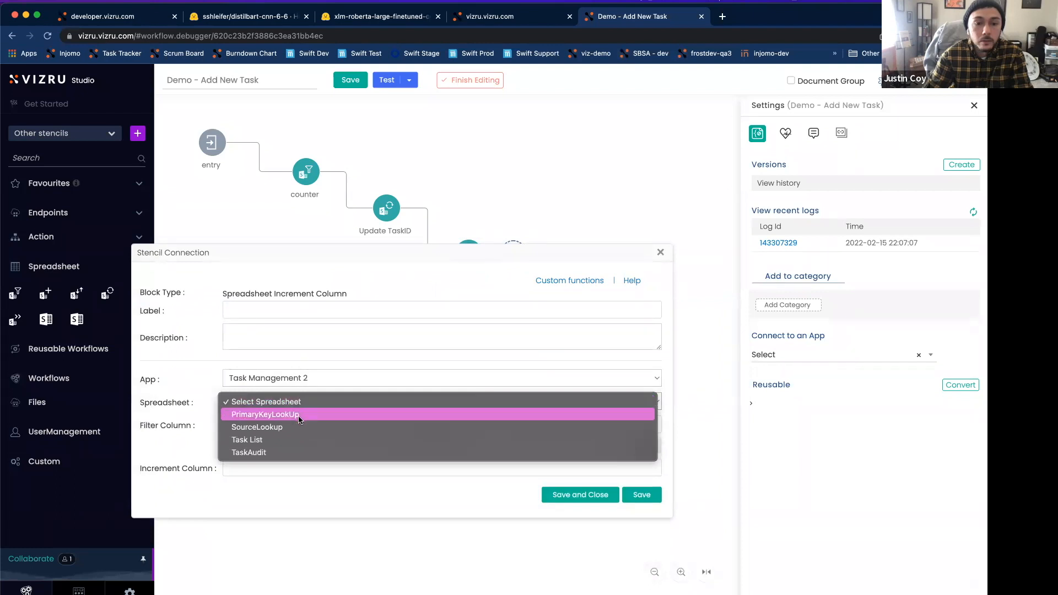
{"action": "left_click", "coordinate": [297, 416]}
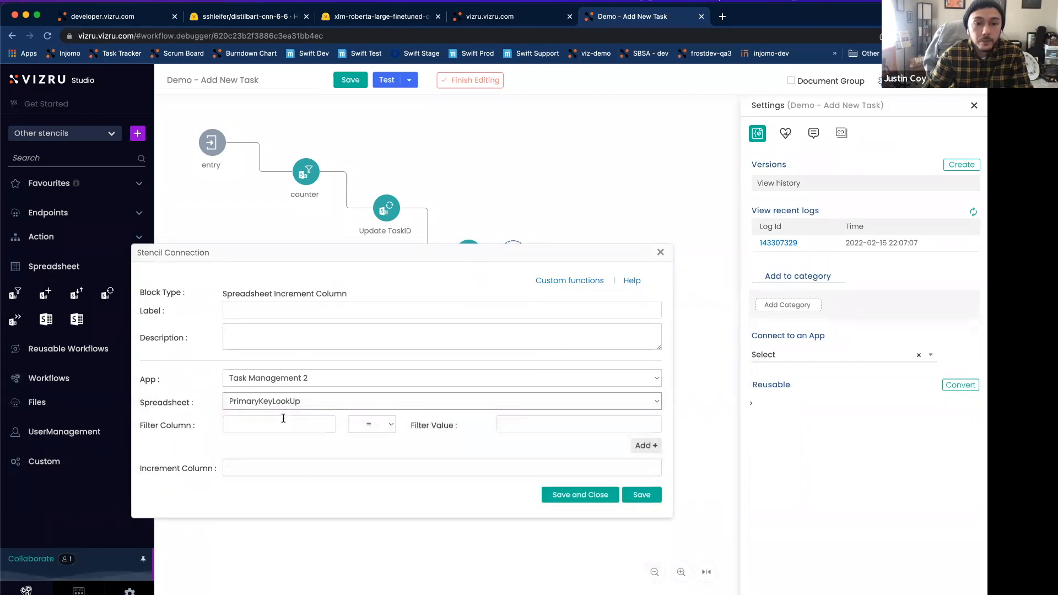
Step: Filter the increment block on IncrementKey equal to TaskID
{"action": "left_click", "coordinate": [289, 426]}
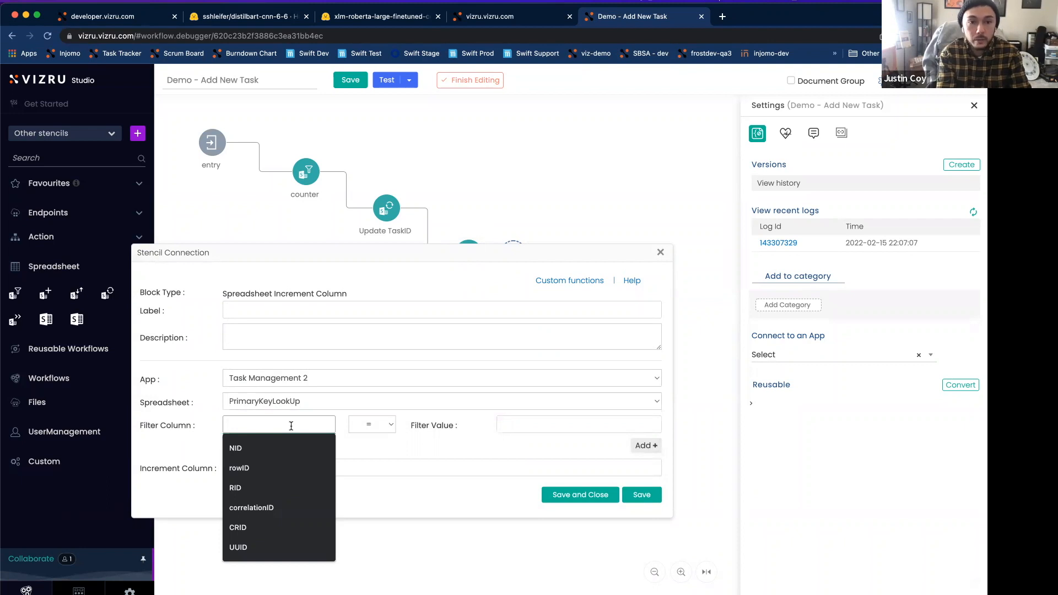
{"action": "type", "text": "I"}
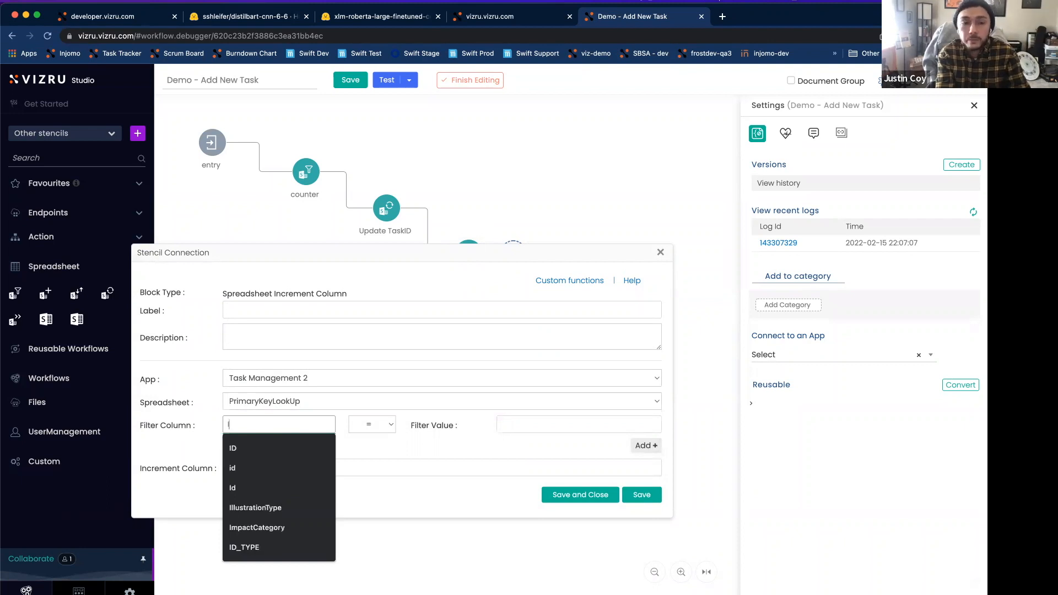
{"action": "type", "text": "ncrementKey"}
{"action": "key", "text": "Tab"}
{"action": "key", "text": "Tab"}
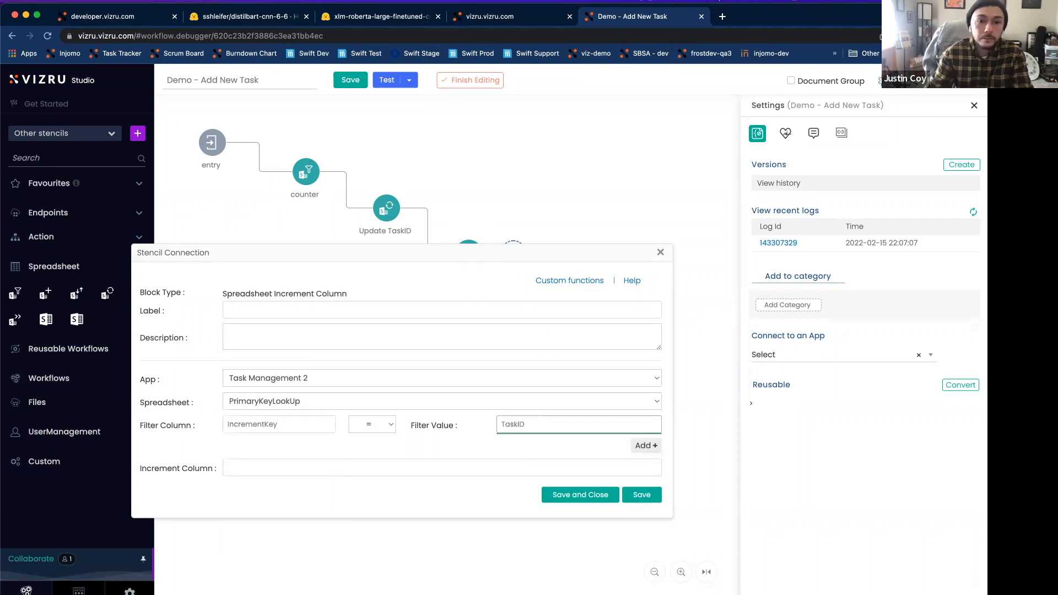
Step: Set the block's increment column to IncrementValue, then save and close its settings
{"action": "left_click", "coordinate": [263, 468]}
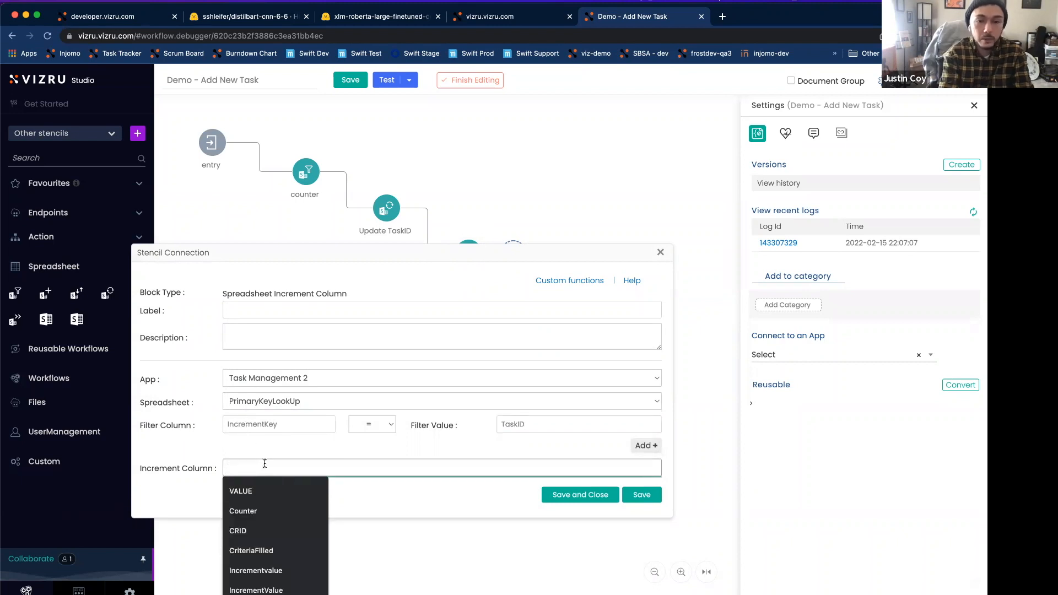
{"action": "type", "text": "IncrementValue"}
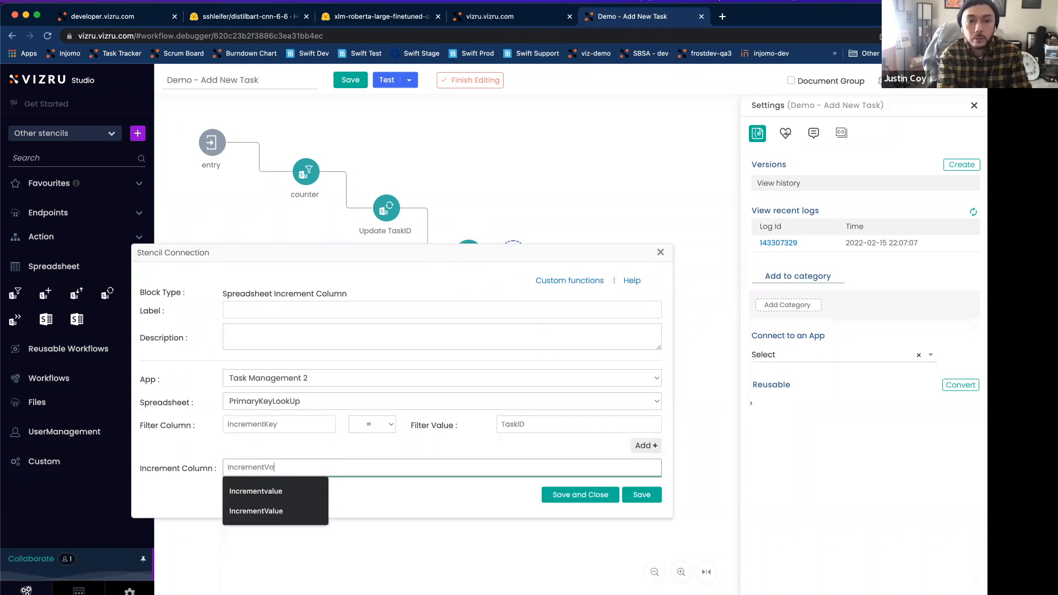
{"action": "left_click", "coordinate": [285, 449]}
{"action": "left_click_drag", "start_coordinate": [472, 258], "coordinate": [478, 276]}
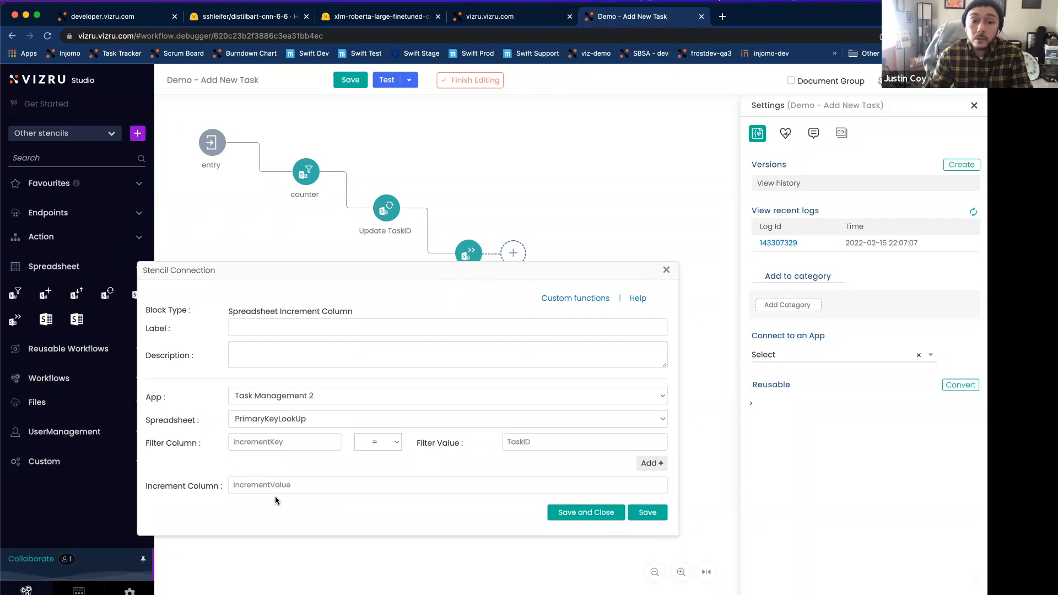
{"action": "left_click", "coordinate": [205, 489]}
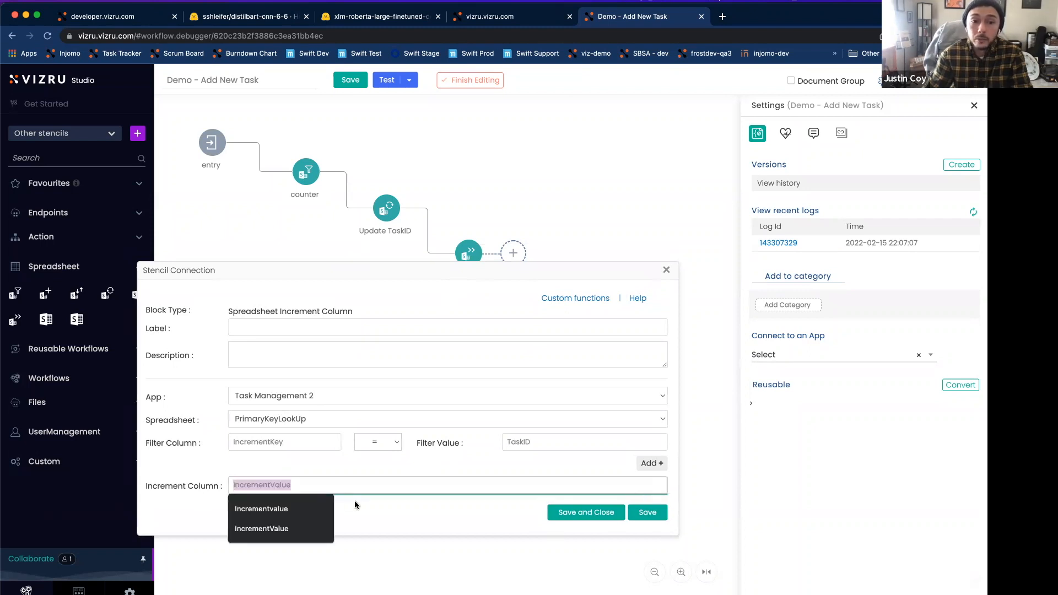
{"action": "left_click", "coordinate": [373, 505]}
{"action": "left_click", "coordinate": [576, 520]}
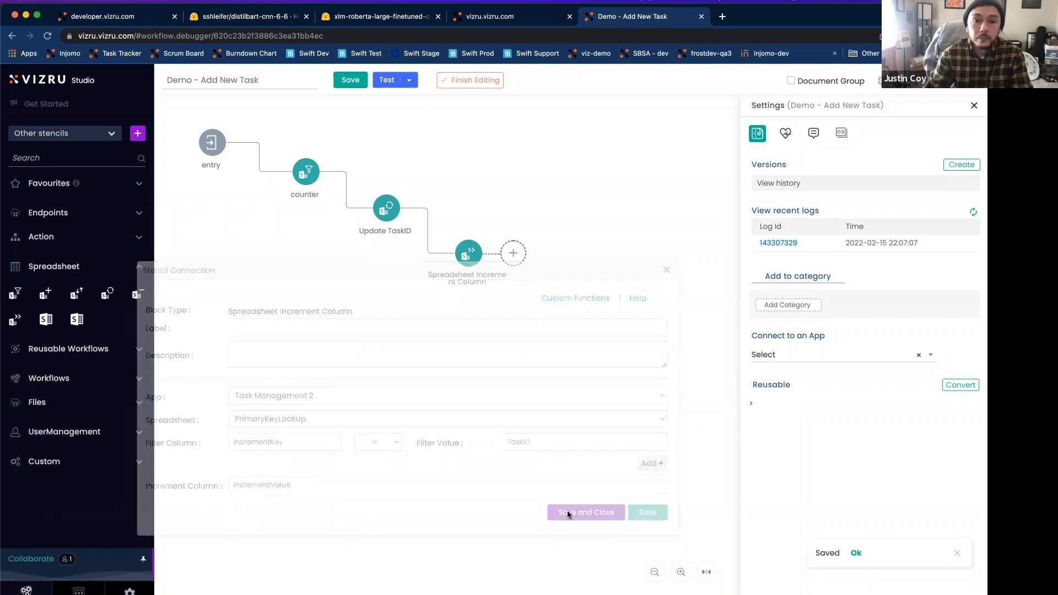
Step: Save the workflow, refresh the recent logs, and re-execute the latest logged run
{"action": "left_click", "coordinate": [348, 81]}
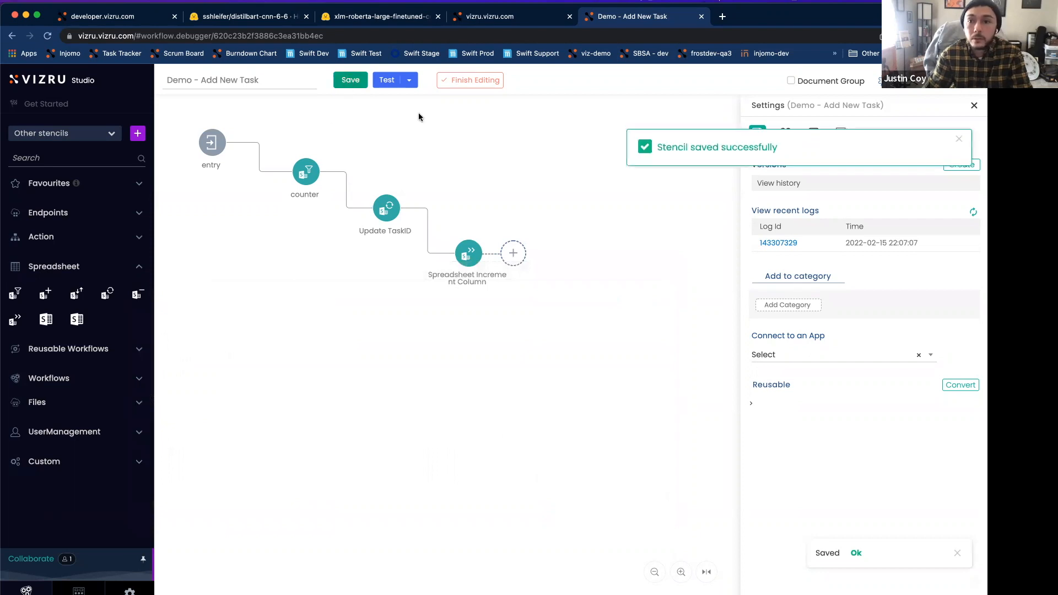
{"action": "left_click", "coordinate": [973, 212]}
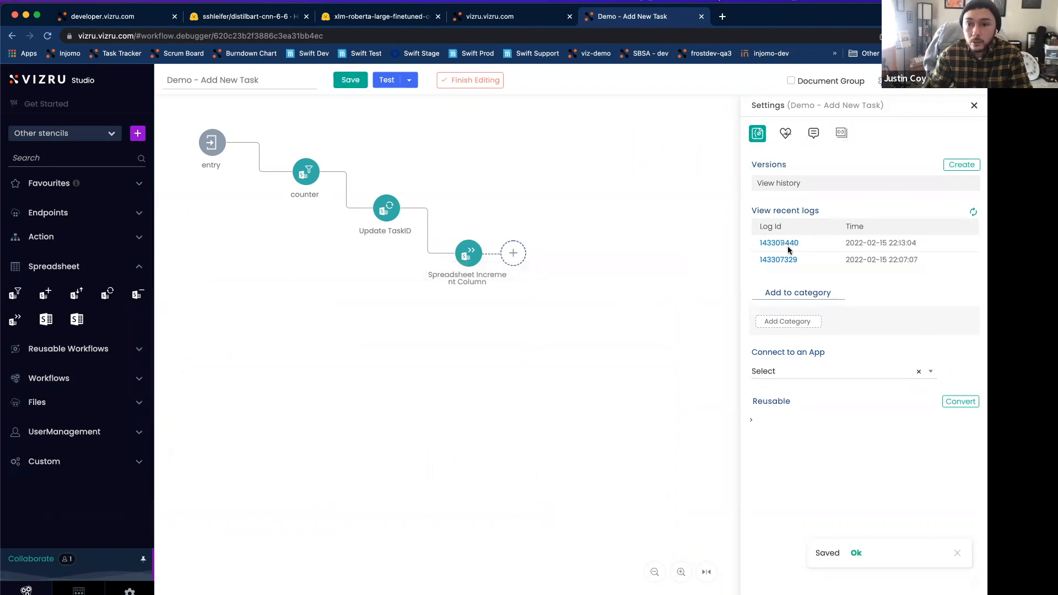
{"action": "left_click", "coordinate": [778, 243]}
{"action": "left_click", "coordinate": [250, 592]}
{"action": "left_click", "coordinate": [663, 430]}
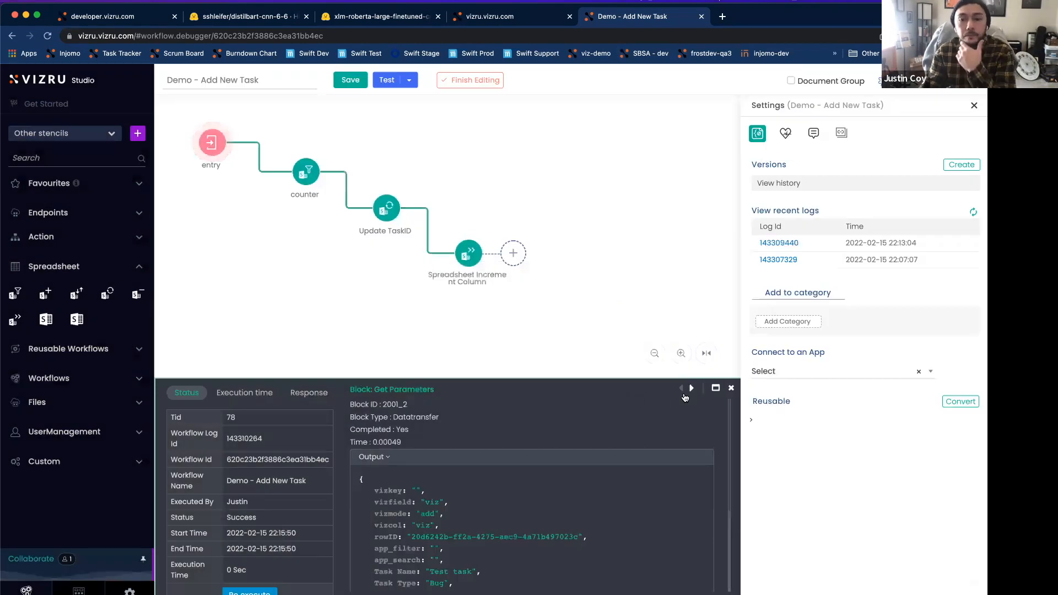
Step: Examine the counter's returned record and the Update TaskID block's spreadsheet name, fields and filter in the new run's log
{"action": "left_click", "coordinate": [685, 389]}
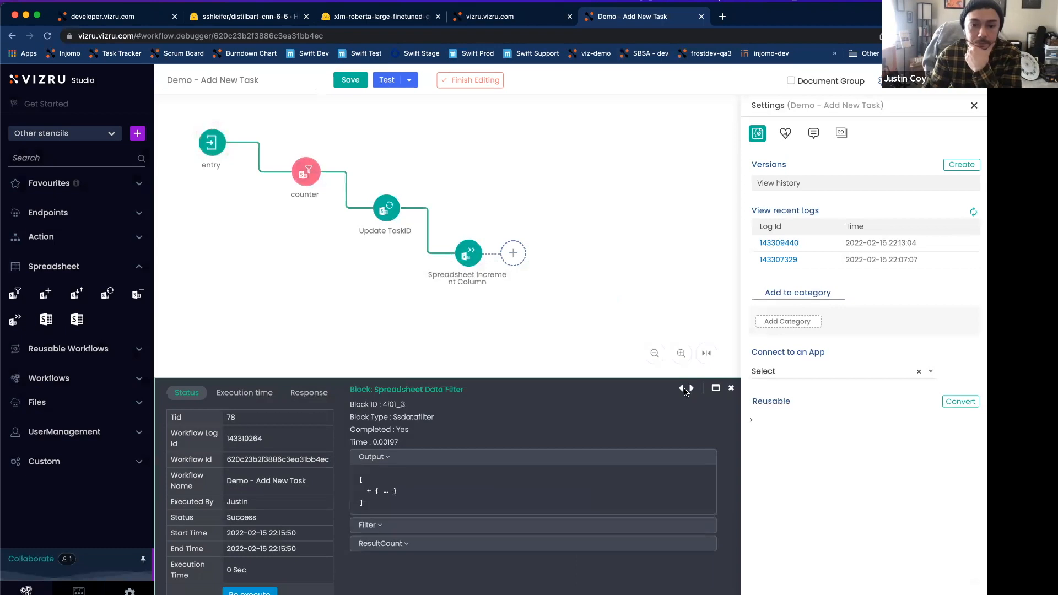
{"action": "left_click", "coordinate": [380, 490]}
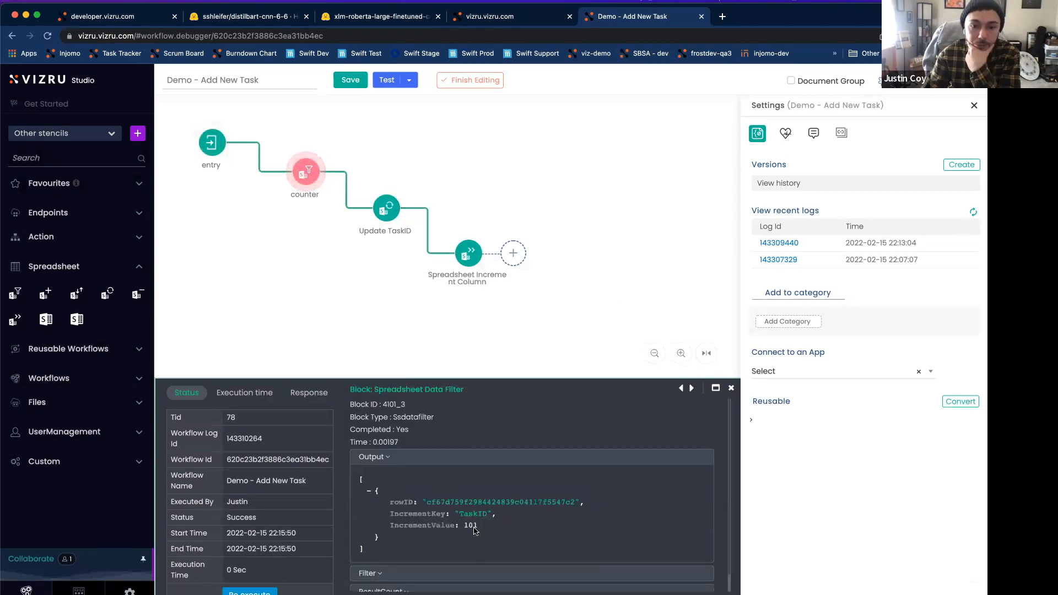
{"action": "left_click", "coordinate": [692, 389]}
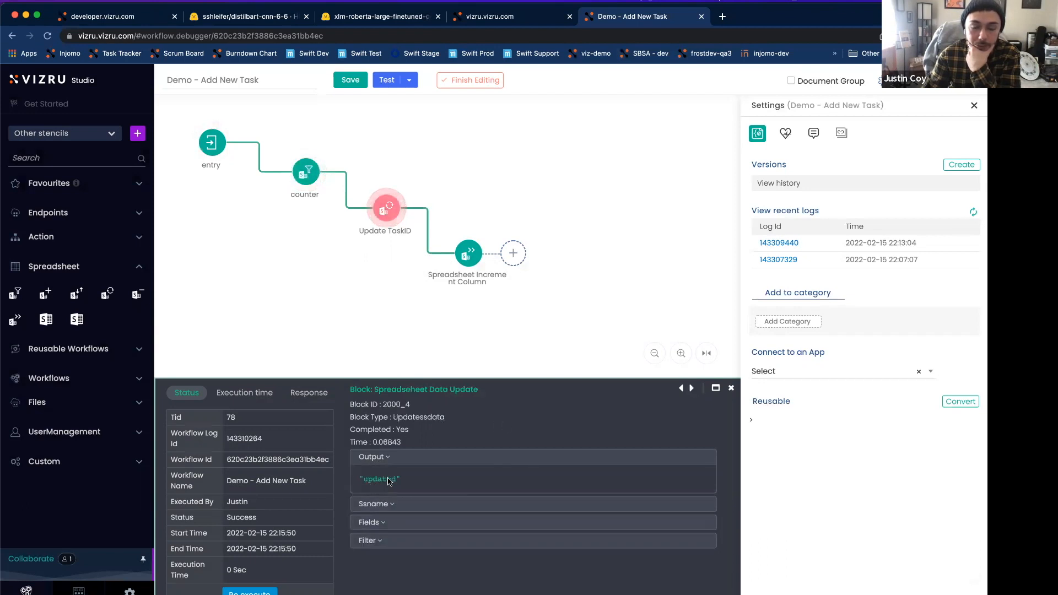
{"action": "left_click", "coordinate": [388, 504]}
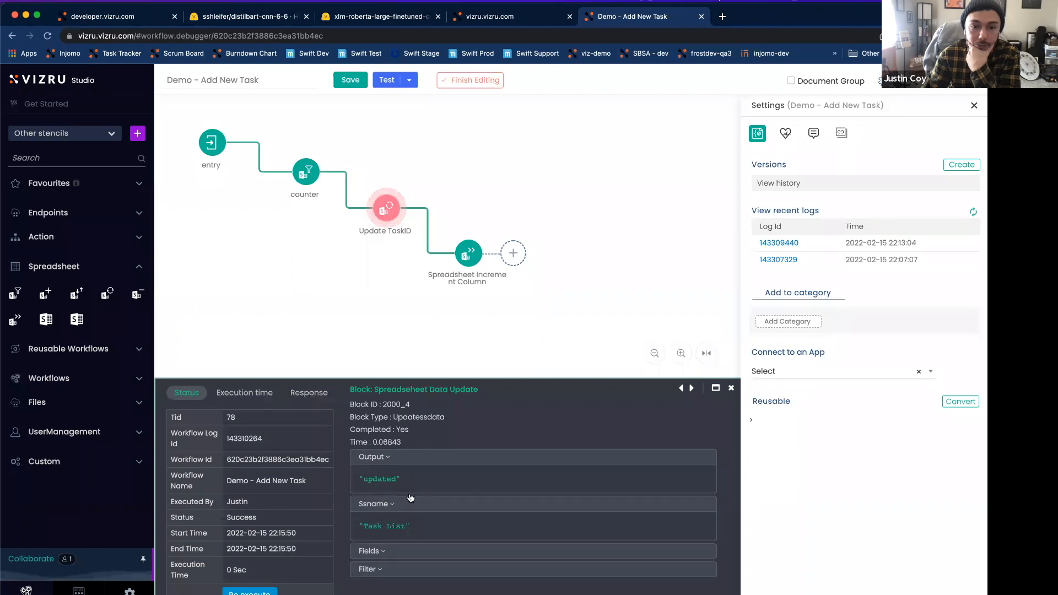
{"action": "left_click", "coordinate": [384, 551]}
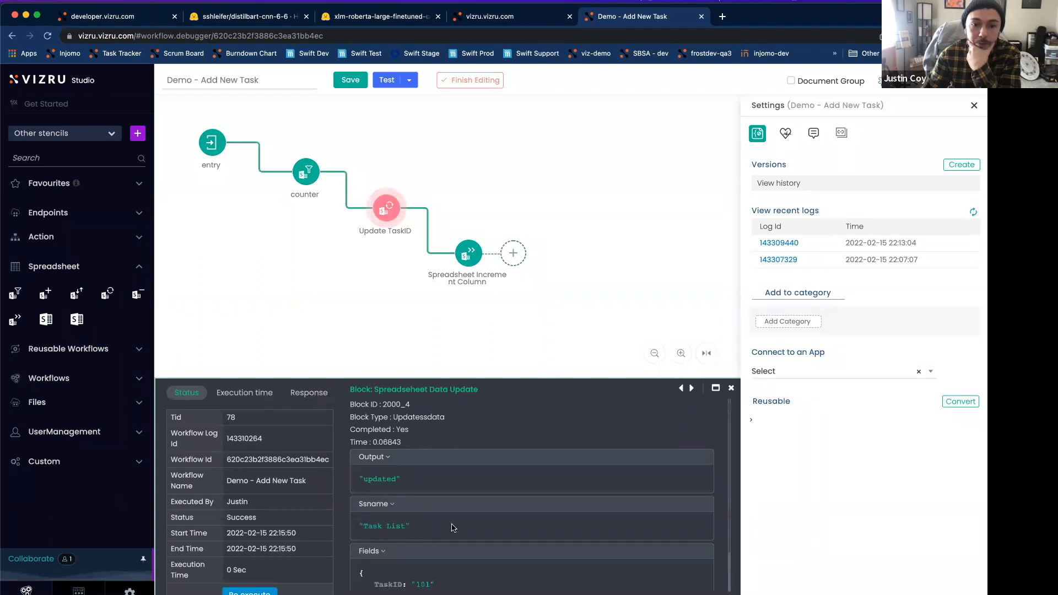
{"action": "scroll", "coordinate": [449, 530], "scroll_direction": "down", "scroll_amount": 1}
{"action": "scroll", "coordinate": [448, 523], "scroll_direction": "down", "scroll_amount": 1}
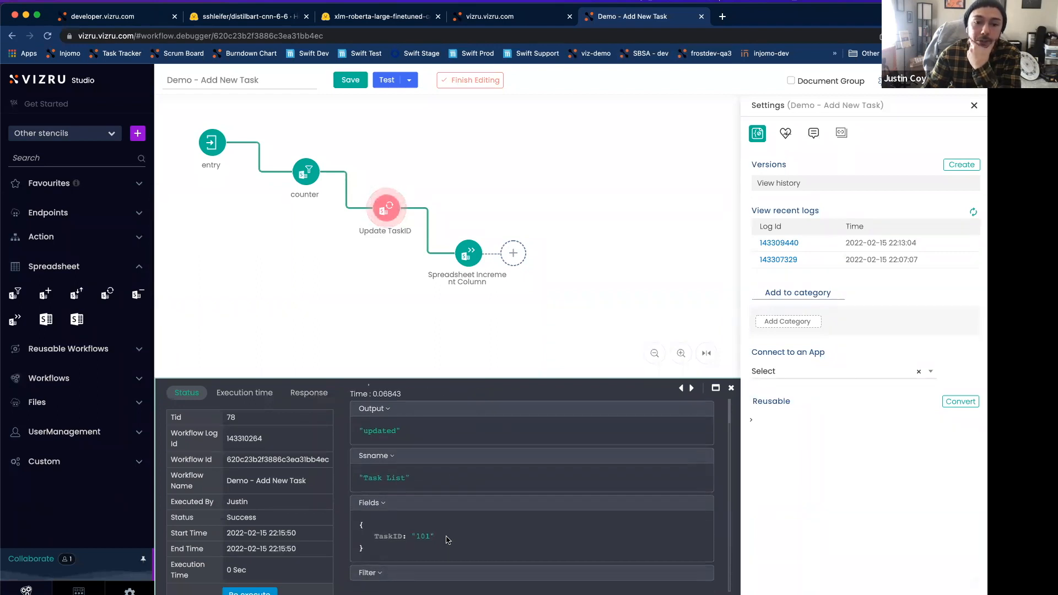
{"action": "left_click", "coordinate": [413, 568]}
{"action": "scroll", "coordinate": [425, 559], "scroll_direction": "down", "scroll_amount": 2}
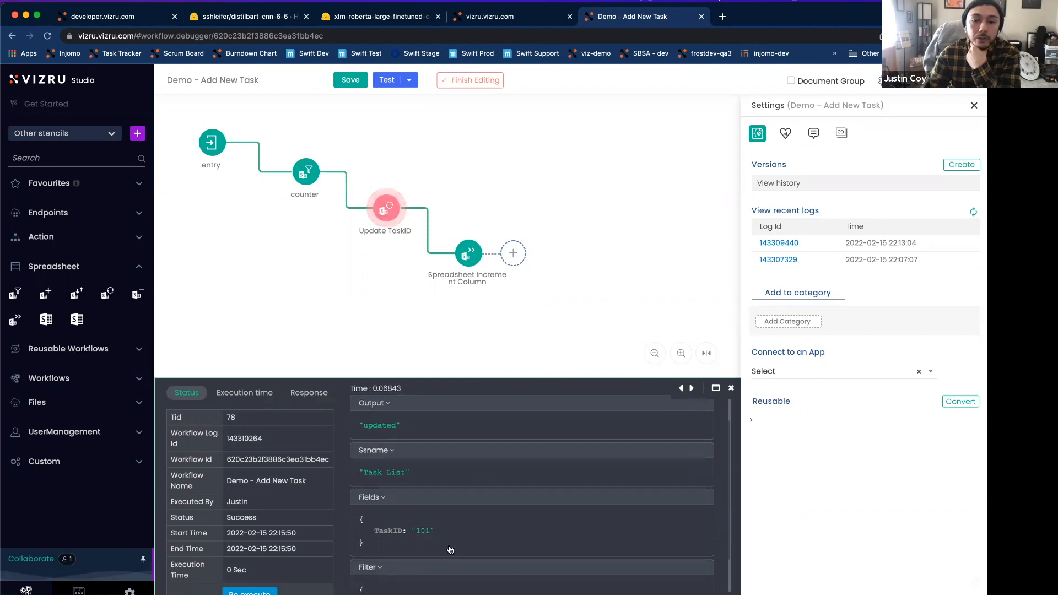
{"action": "left_click_drag", "start_coordinate": [416, 489], "coordinate": [426, 490]}
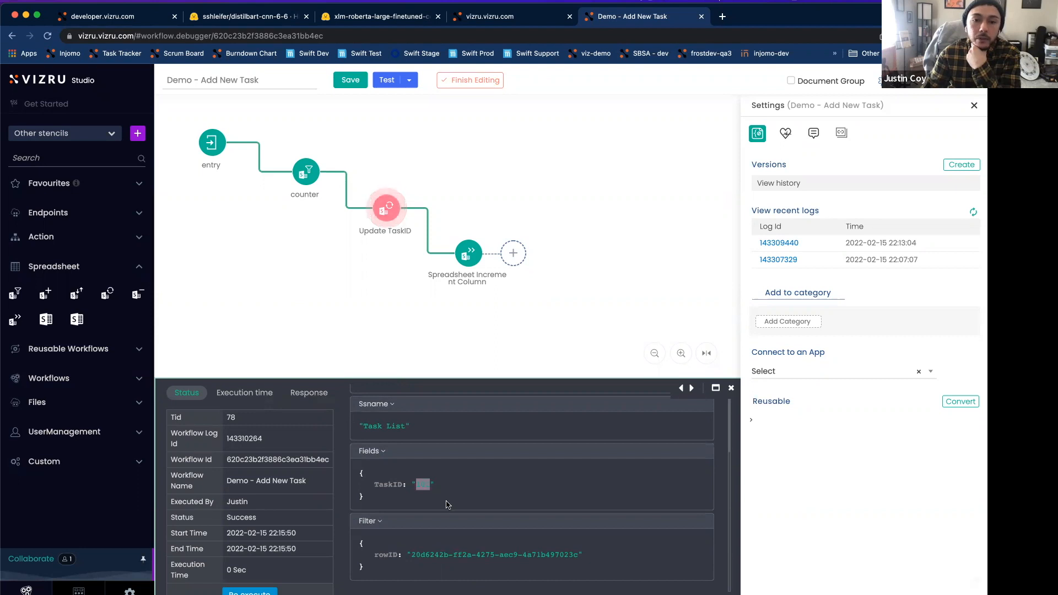
{"action": "left_click", "coordinate": [418, 499]}
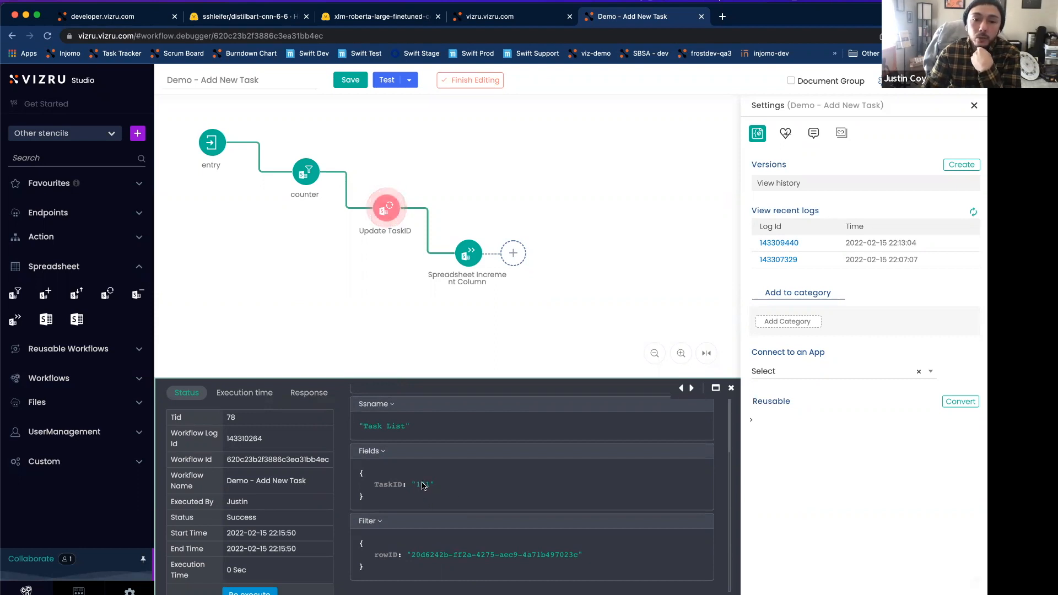
Step: Check the increment block's IncrementValue output in the log and switch to the PrimaryKeyLookUp spreadsheet
{"action": "left_click", "coordinate": [691, 389]}
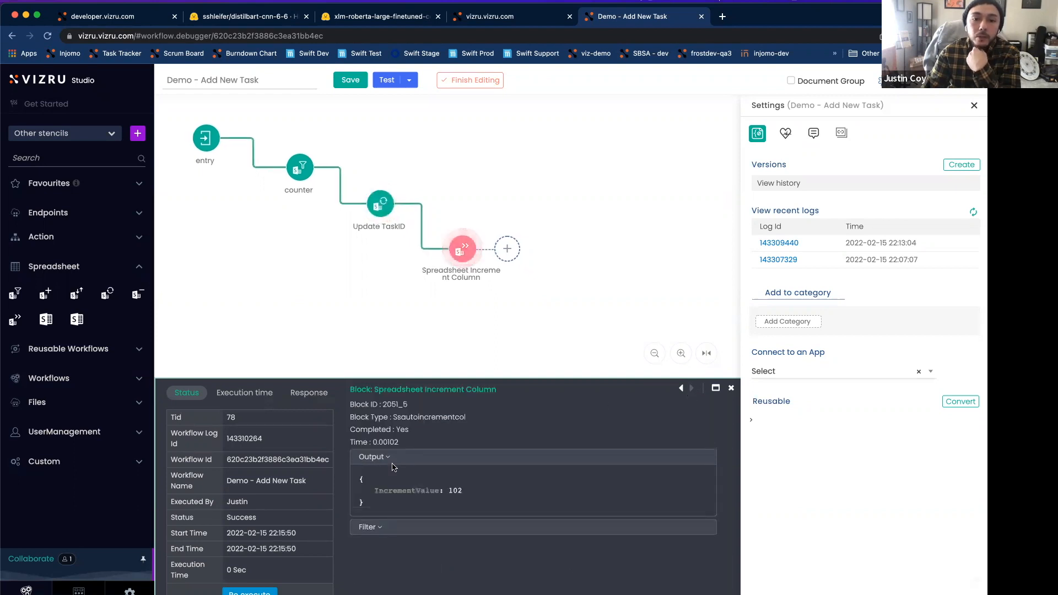
{"action": "double_click", "coordinate": [456, 490]}
{"action": "left_click", "coordinate": [494, 503]}
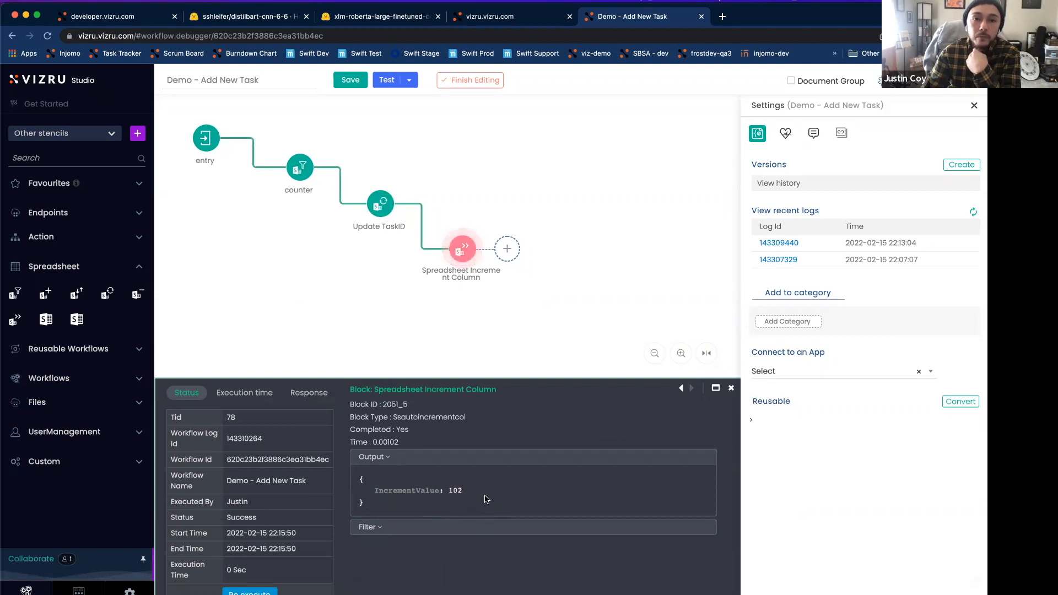
{"action": "left_click", "coordinate": [490, 18]}
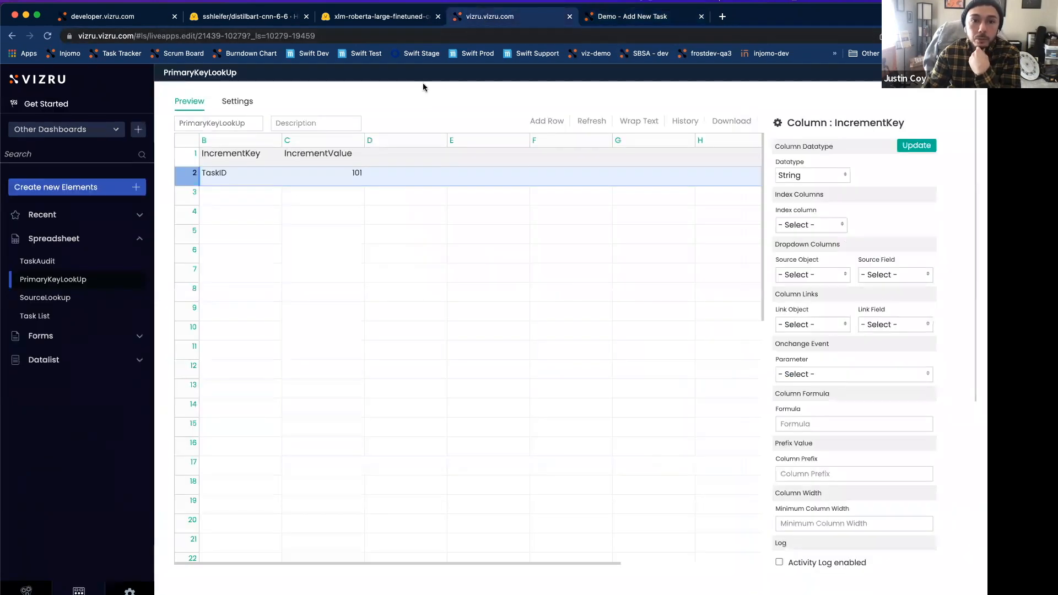
Step: Refresh the PrimaryKeyLookUp counter sheet and check the TaskID of the last row in the Task List spreadsheet
{"action": "left_click", "coordinate": [593, 122]}
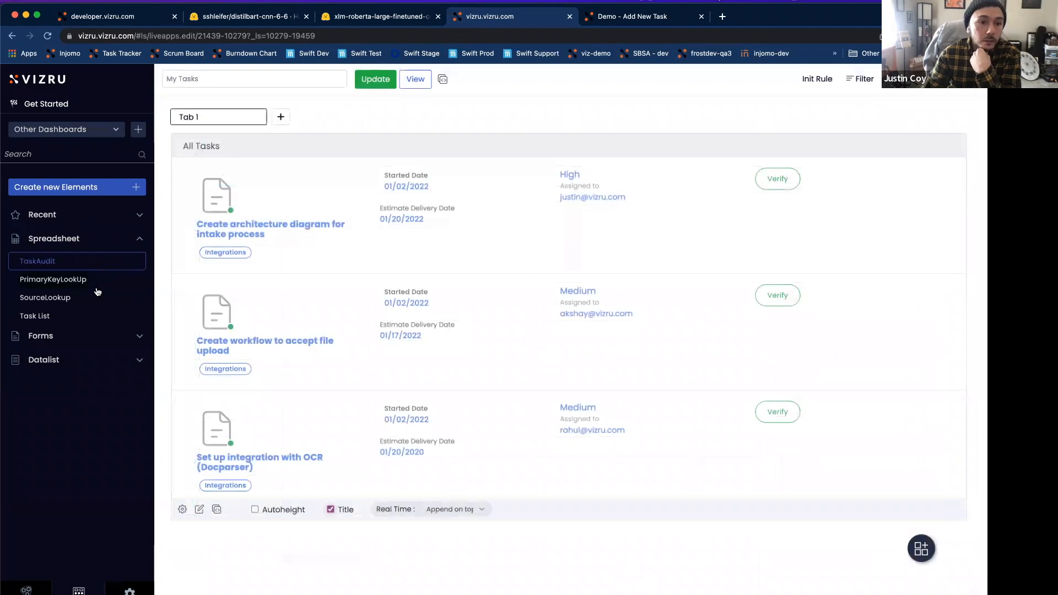
{"action": "left_click", "coordinate": [88, 318]}
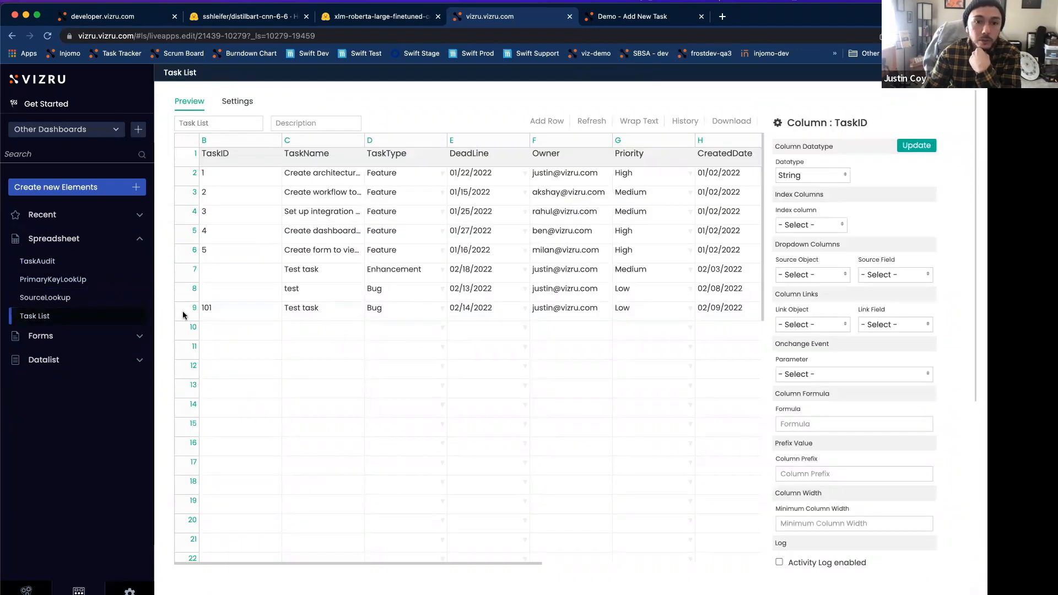
{"action": "left_click", "coordinate": [191, 312]}
{"action": "left_click", "coordinate": [227, 307]}
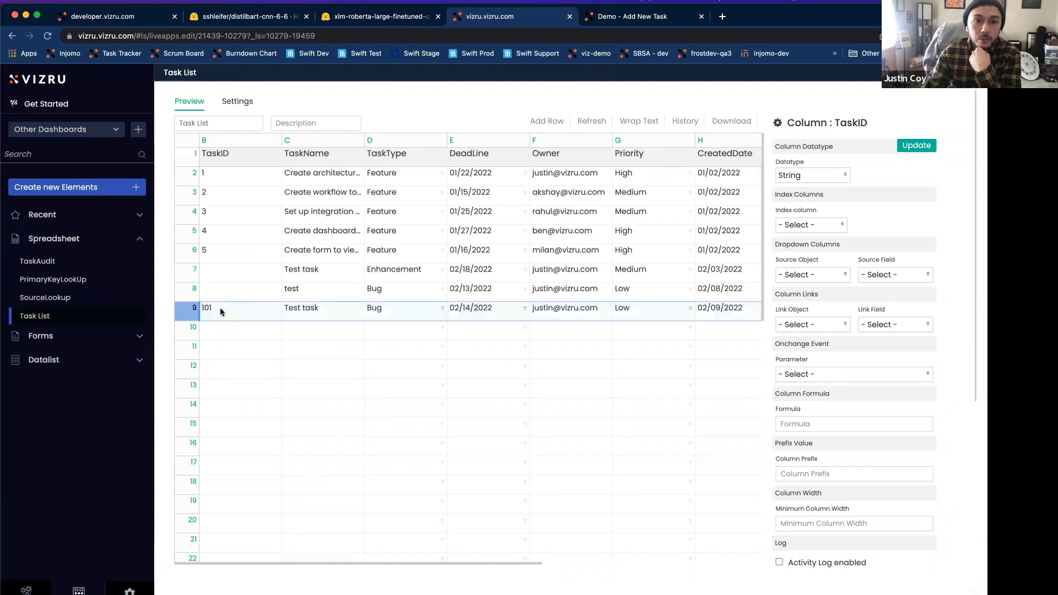
{"action": "double_click", "coordinate": [223, 311]}
{"action": "left_click", "coordinate": [244, 310]}
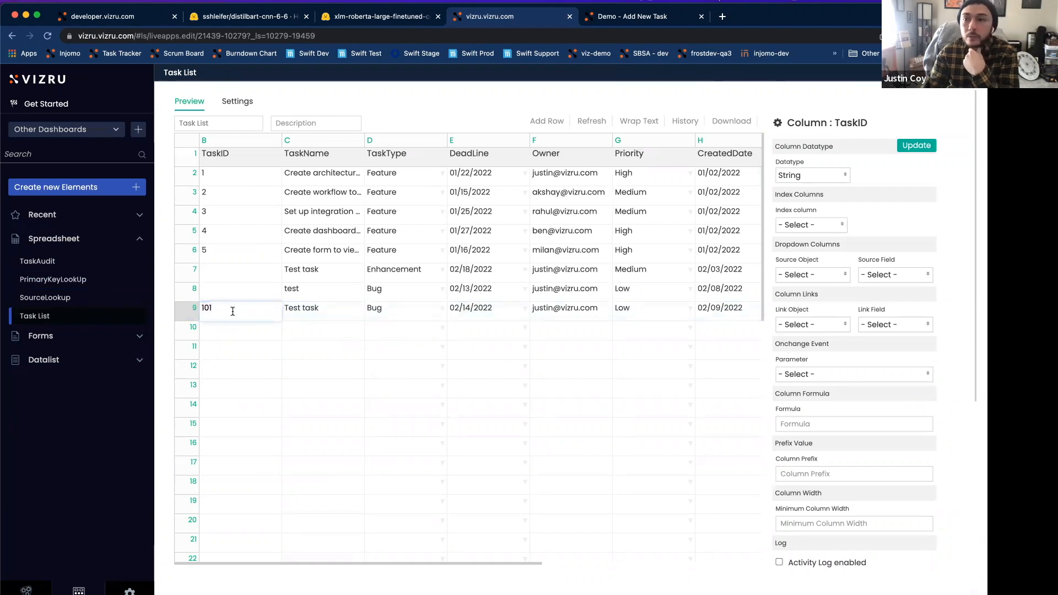
{"action": "left_click", "coordinate": [927, 106]}
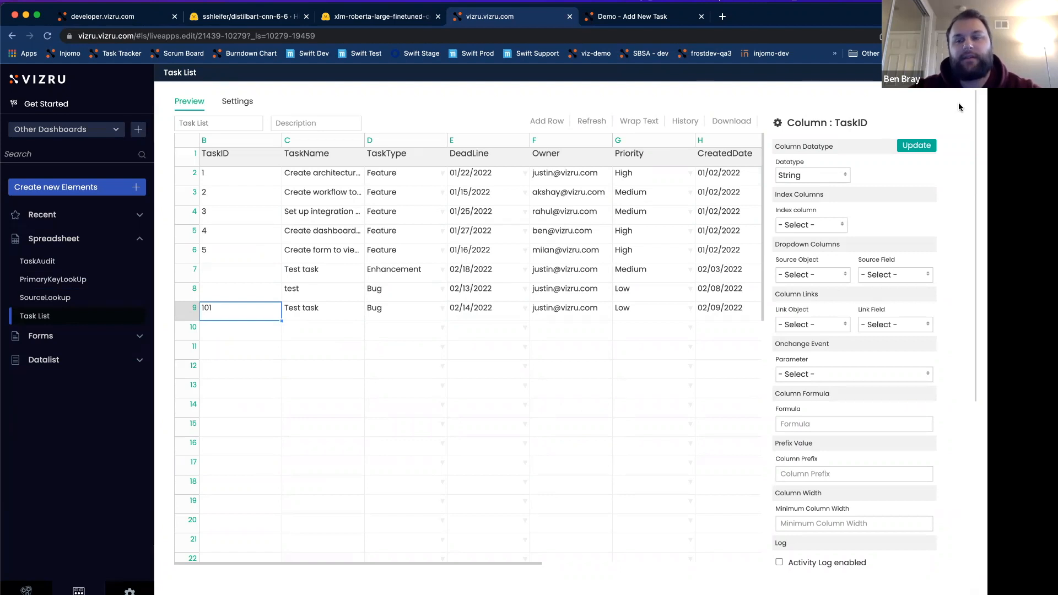
Step: Open the TaskAudit spreadsheet and examine its columns and first data row
{"action": "left_click", "coordinate": [673, 22]}
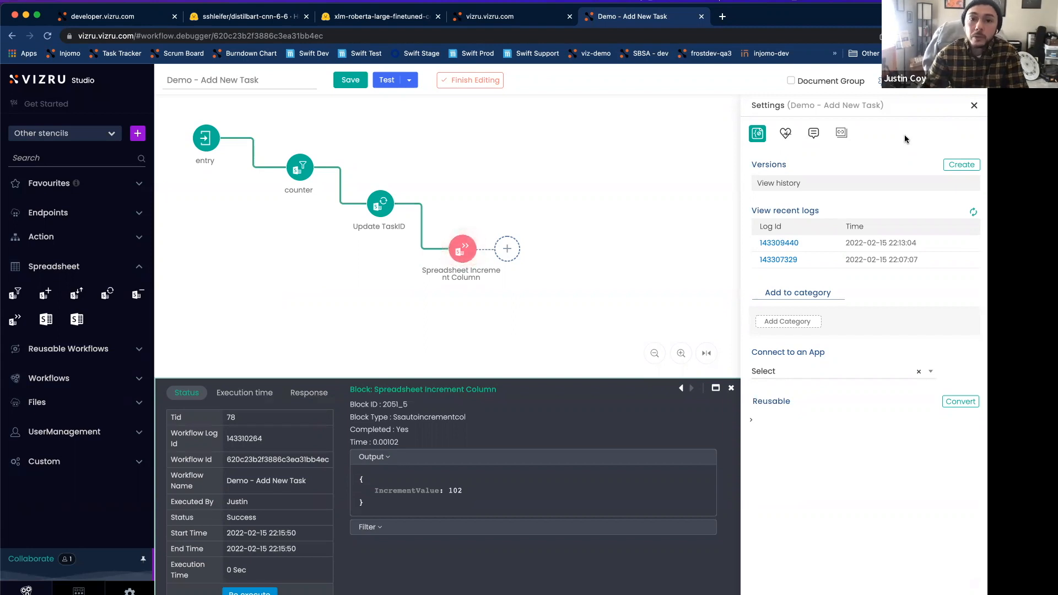
{"action": "left_click", "coordinate": [530, 23]}
{"action": "left_click", "coordinate": [974, 73]}
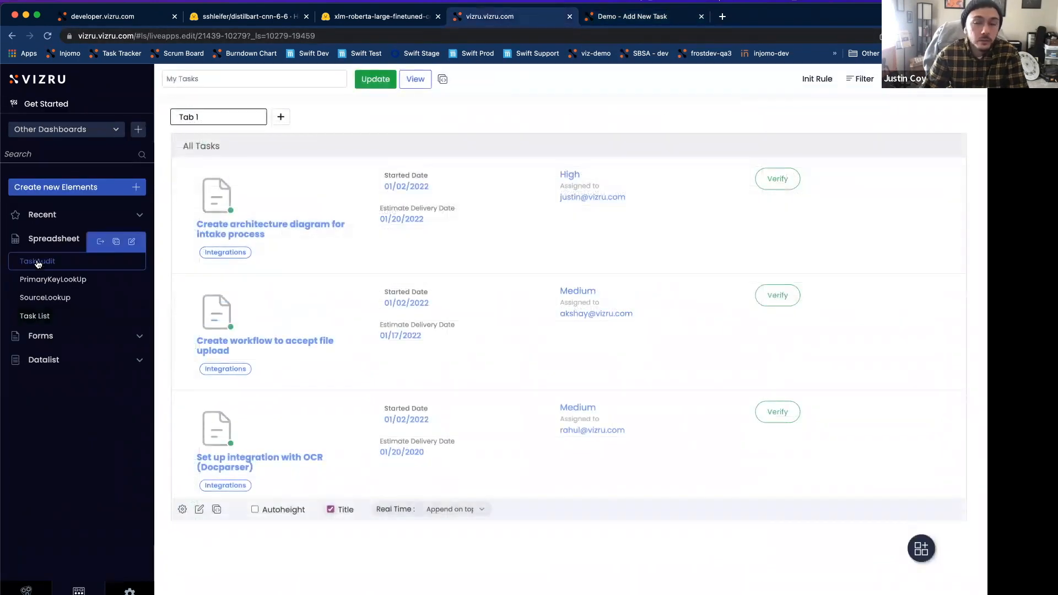
{"action": "left_click", "coordinate": [39, 262]}
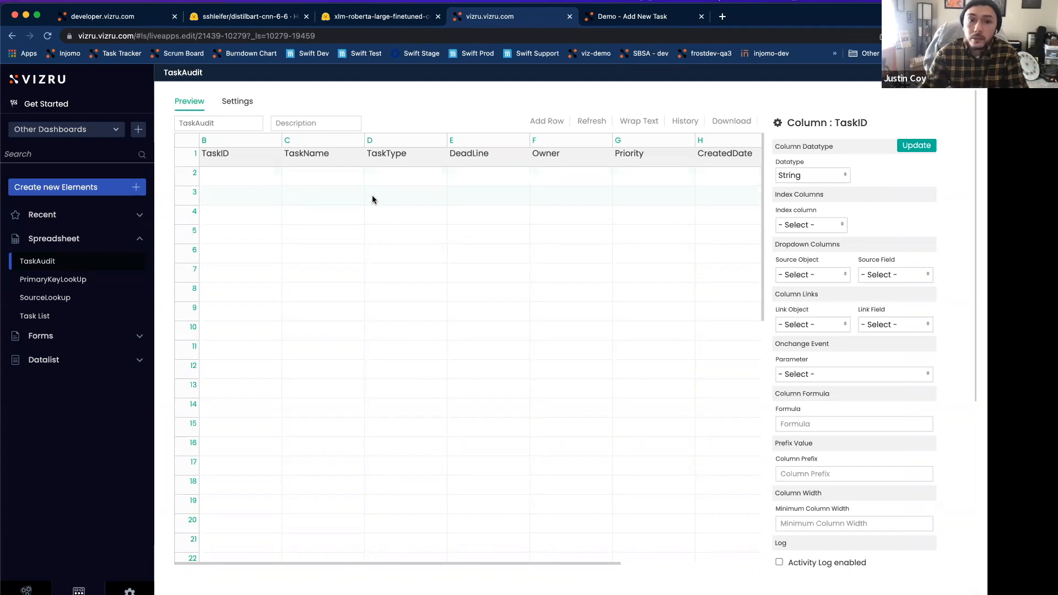
{"action": "left_click", "coordinate": [183, 174]}
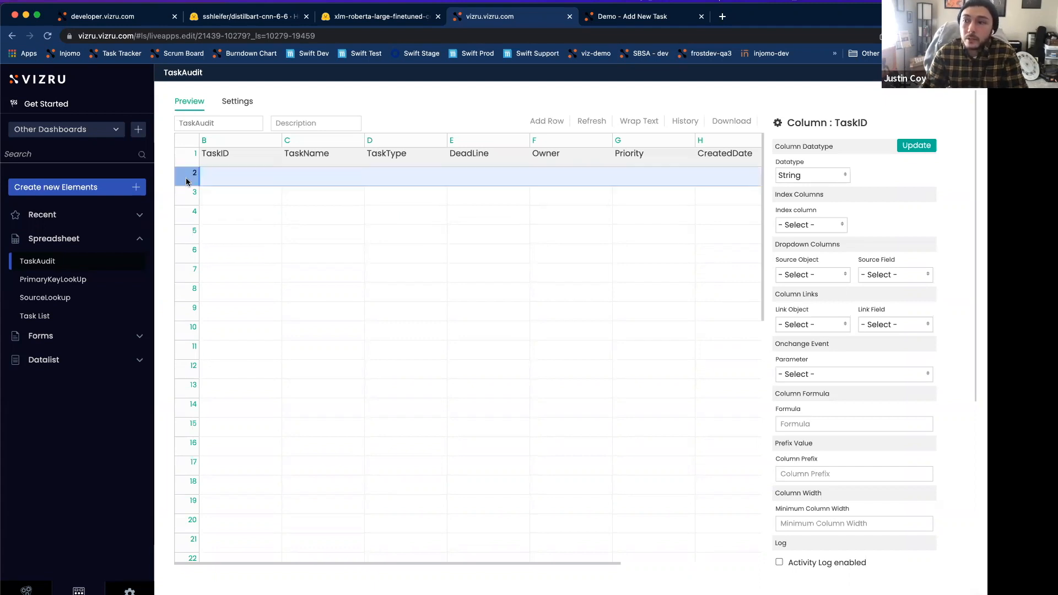
Step: Return to the Demo - Add New Task workflow and connect a new Spreadsheet Data Insert block after the Spreadsheet Increment Column block
{"action": "left_click", "coordinate": [626, 21]}
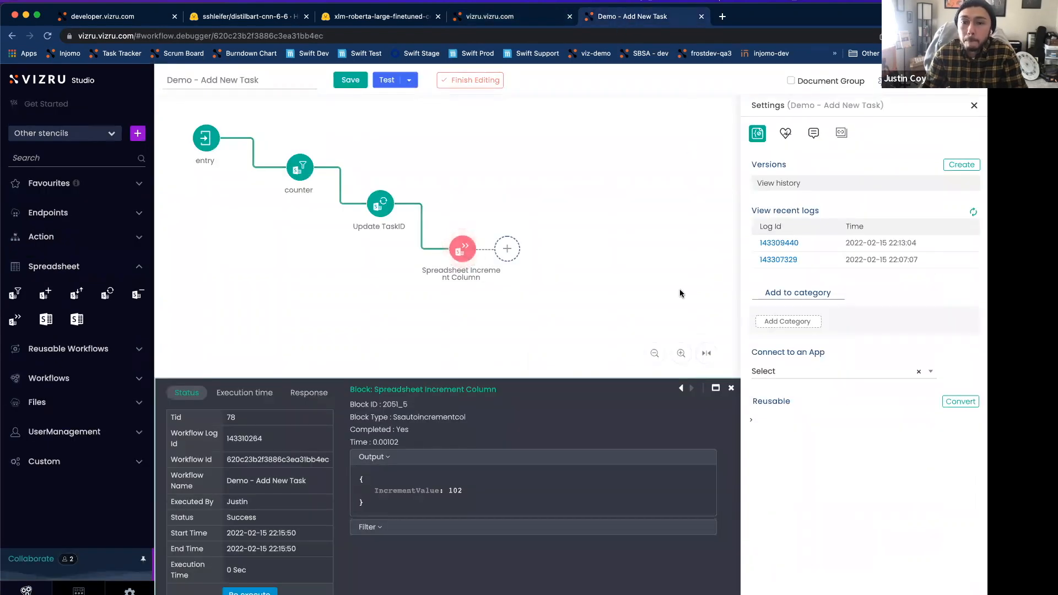
{"action": "left_click", "coordinate": [732, 388]}
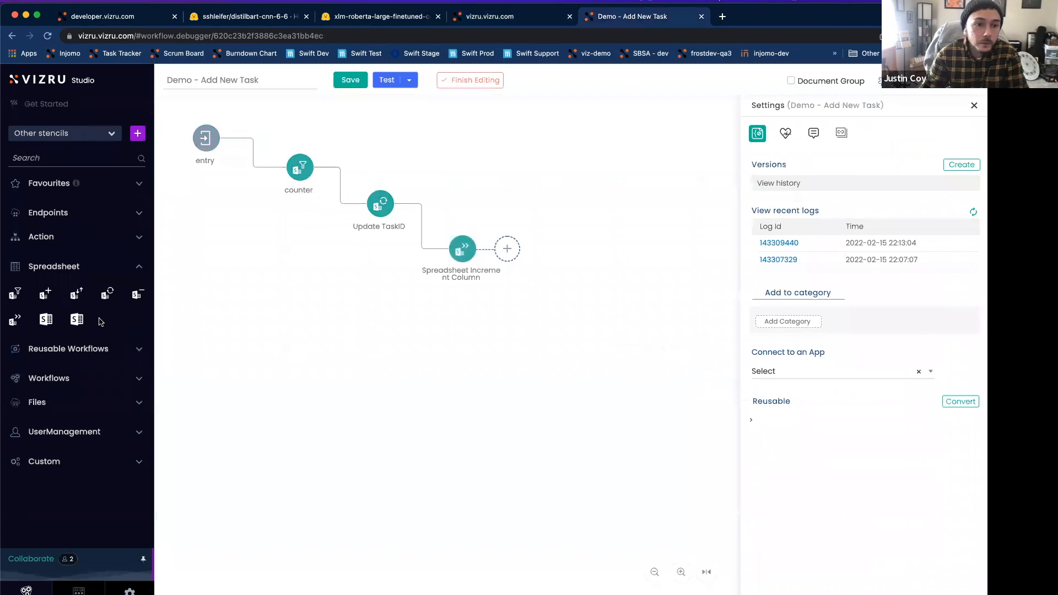
{"action": "left_click_drag", "start_coordinate": [46, 294], "coordinate": [555, 302]}
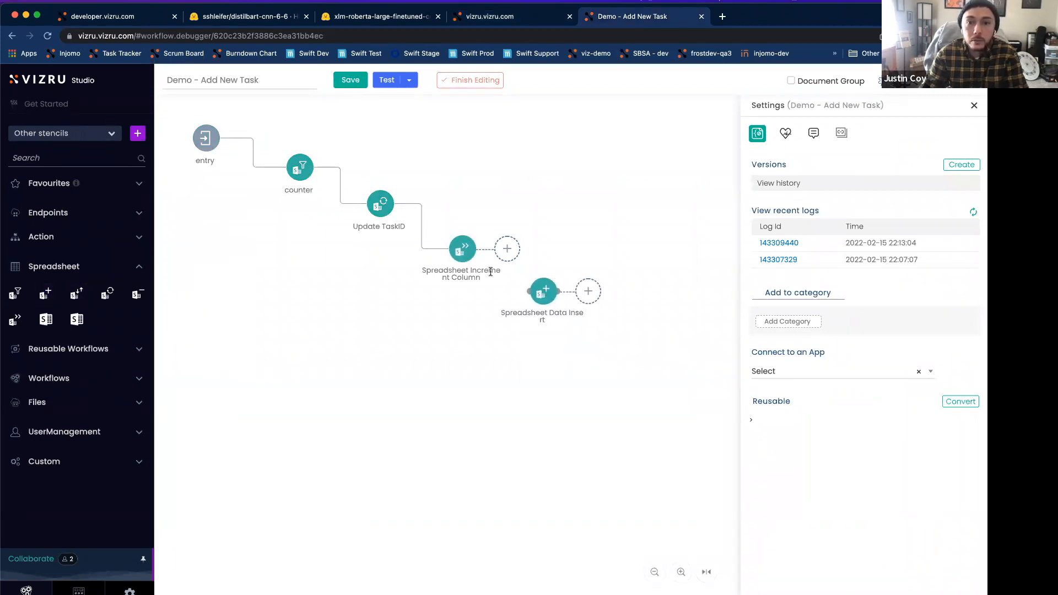
{"action": "left_click_drag", "start_coordinate": [476, 249], "coordinate": [545, 294]}
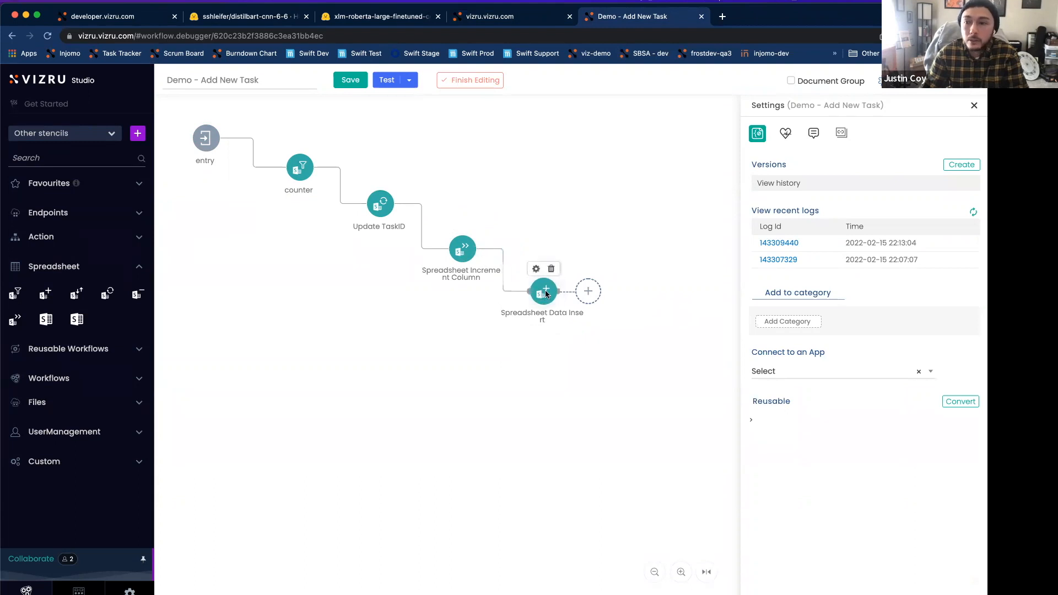
Step: Point the Spreadsheet Data Insert block to the TaskAudit spreadsheet in the Task Management 2 app and save its block settings
{"action": "left_click", "coordinate": [324, 382]}
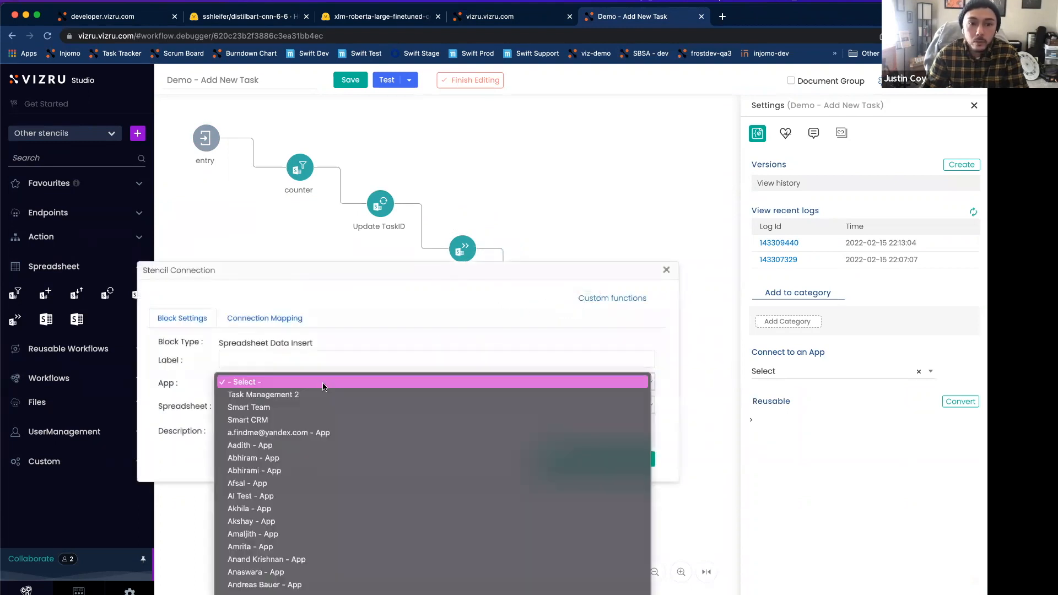
{"action": "left_click", "coordinate": [320, 395]}
{"action": "left_click", "coordinate": [307, 406]}
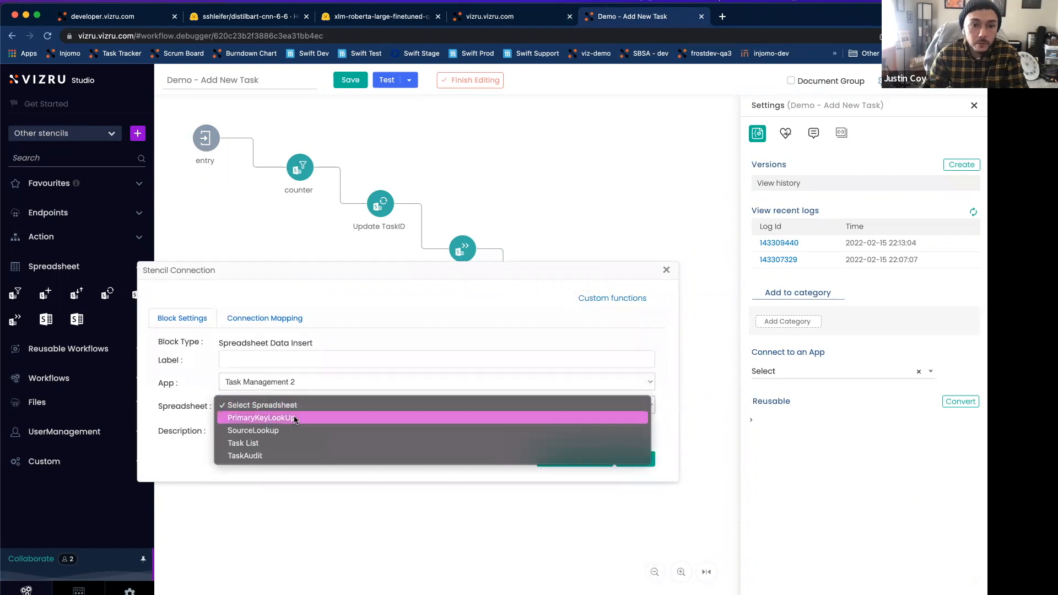
{"action": "left_click", "coordinate": [249, 455]}
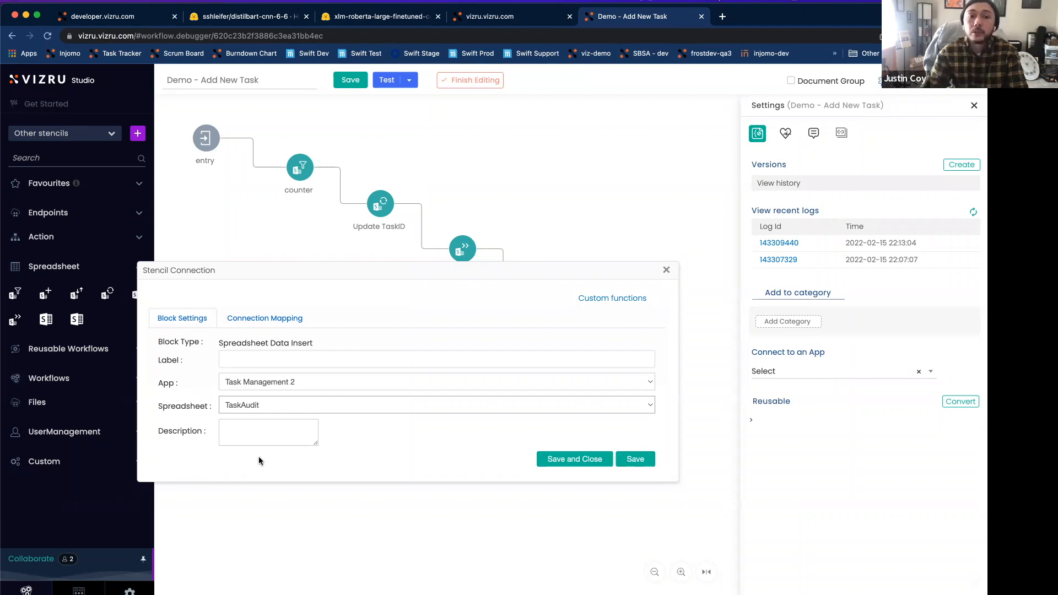
{"action": "left_click", "coordinate": [636, 459]}
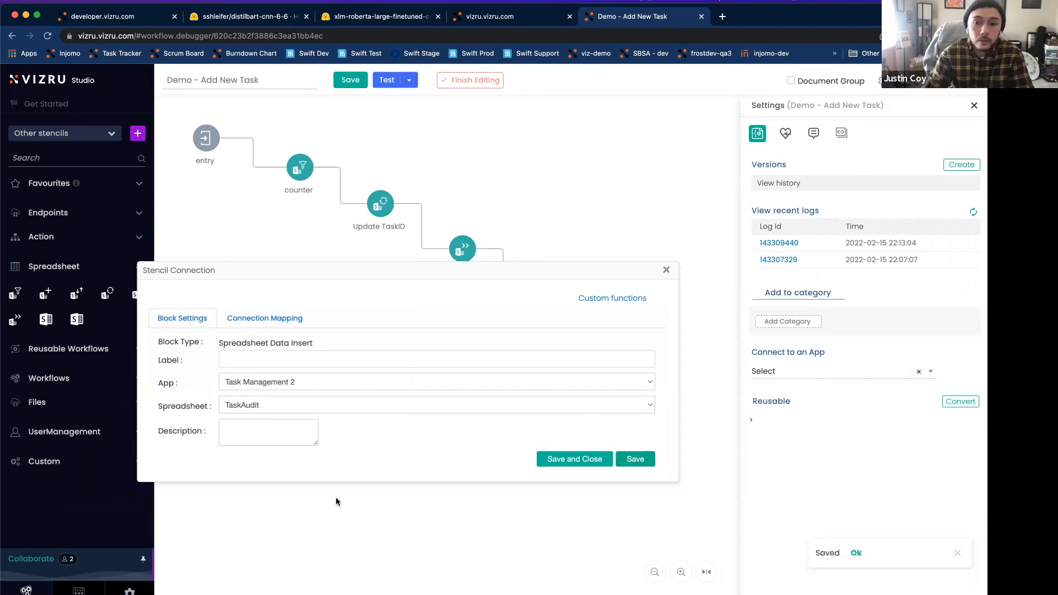
Step: Add TaskID, TaskName, TaskType and DeadLine as target columns in the insert block's connection mapping
{"action": "left_click", "coordinate": [278, 325]}
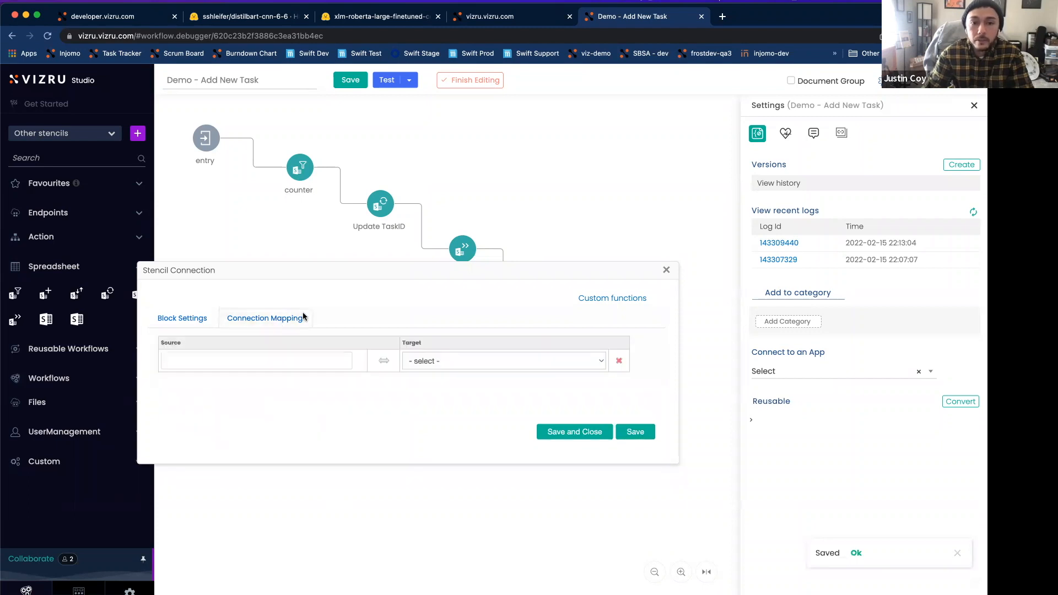
{"action": "left_click", "coordinate": [438, 362]}
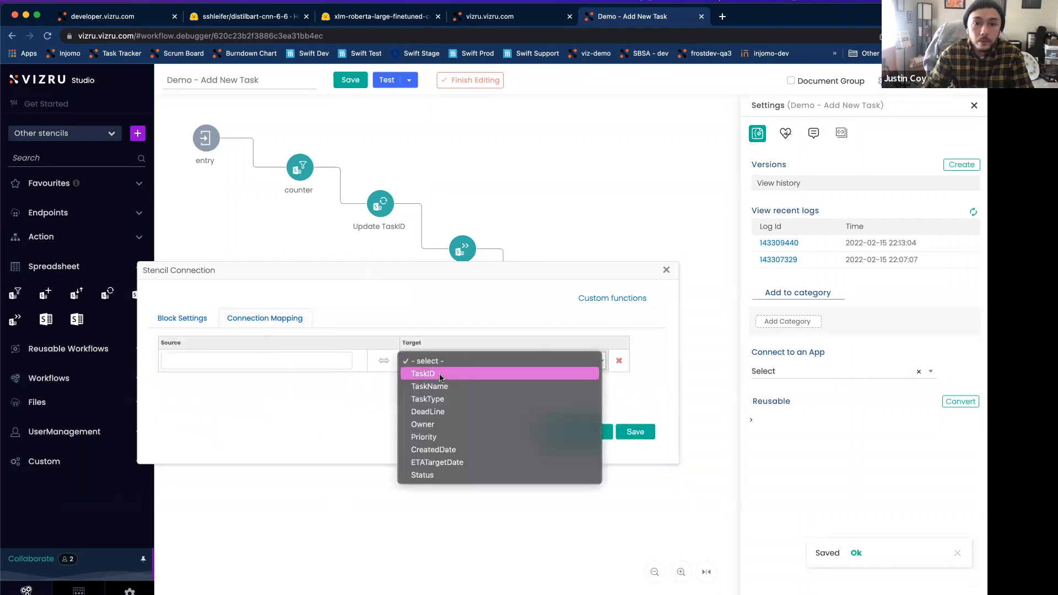
{"action": "left_click", "coordinate": [447, 384]}
{"action": "left_click", "coordinate": [449, 408]}
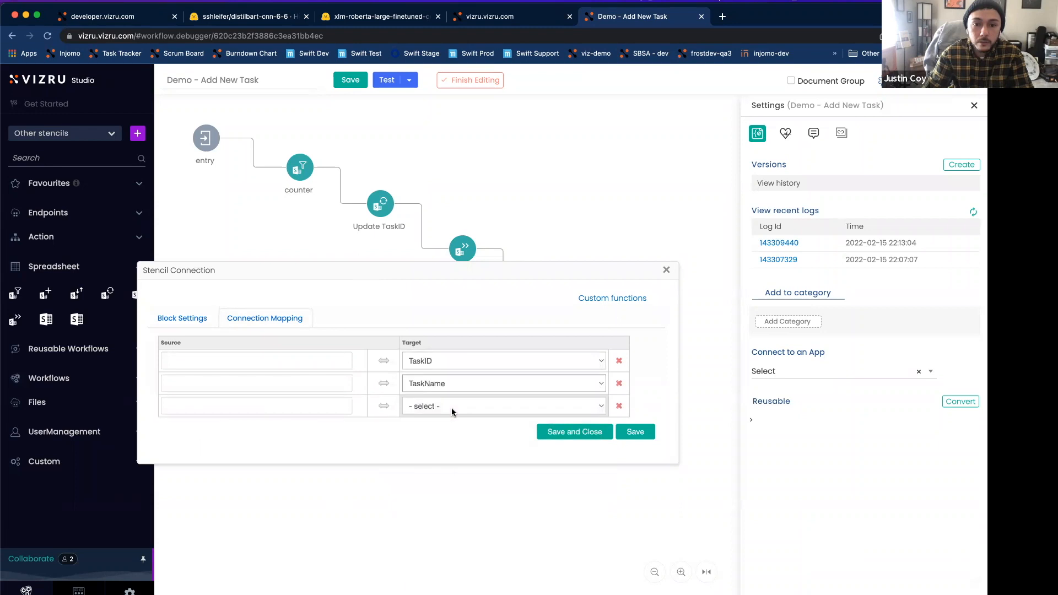
{"action": "left_click", "coordinate": [452, 406]}
{"action": "left_click", "coordinate": [451, 444]}
{"action": "left_click", "coordinate": [444, 430]}
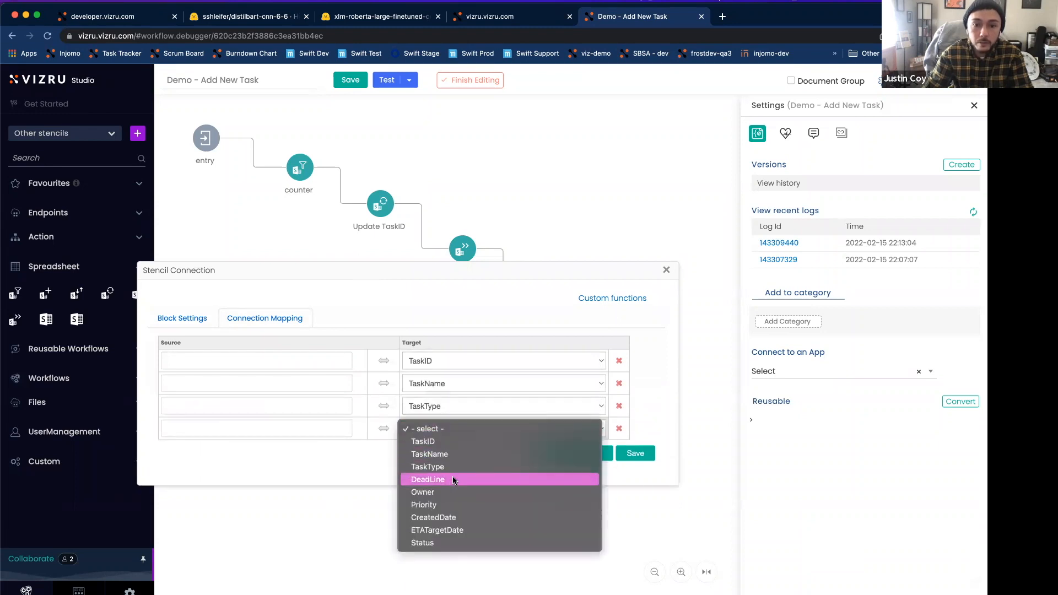
{"action": "left_click", "coordinate": [452, 480]}
Step: Add Owner, Priority, CreatedDate, ETATargetDate and Status as further target columns in the insert block's connection mapping
{"action": "left_click", "coordinate": [449, 452]}
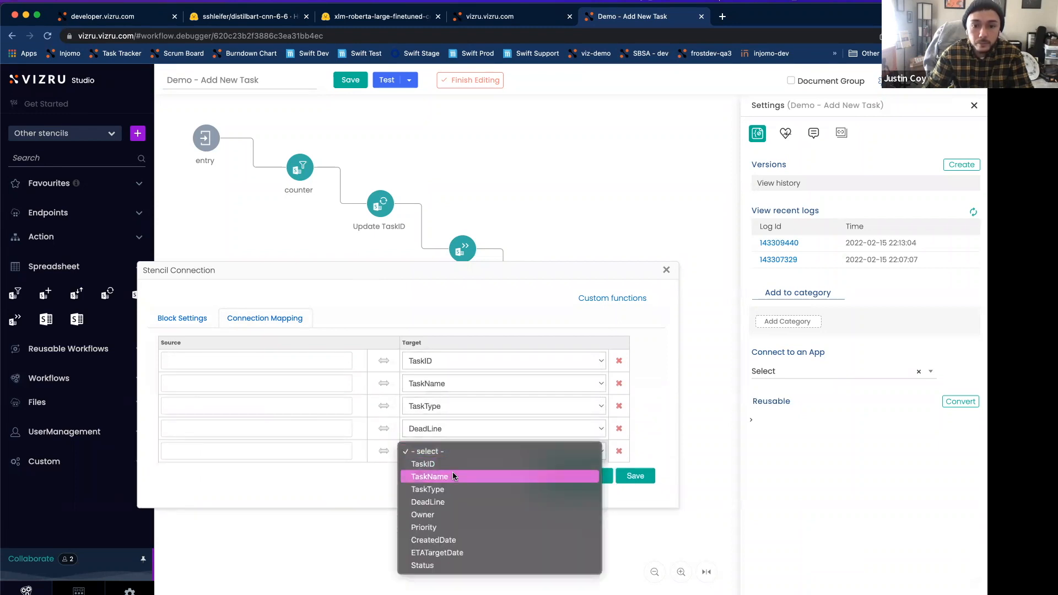
{"action": "left_click", "coordinate": [448, 514]}
{"action": "left_click", "coordinate": [449, 475]}
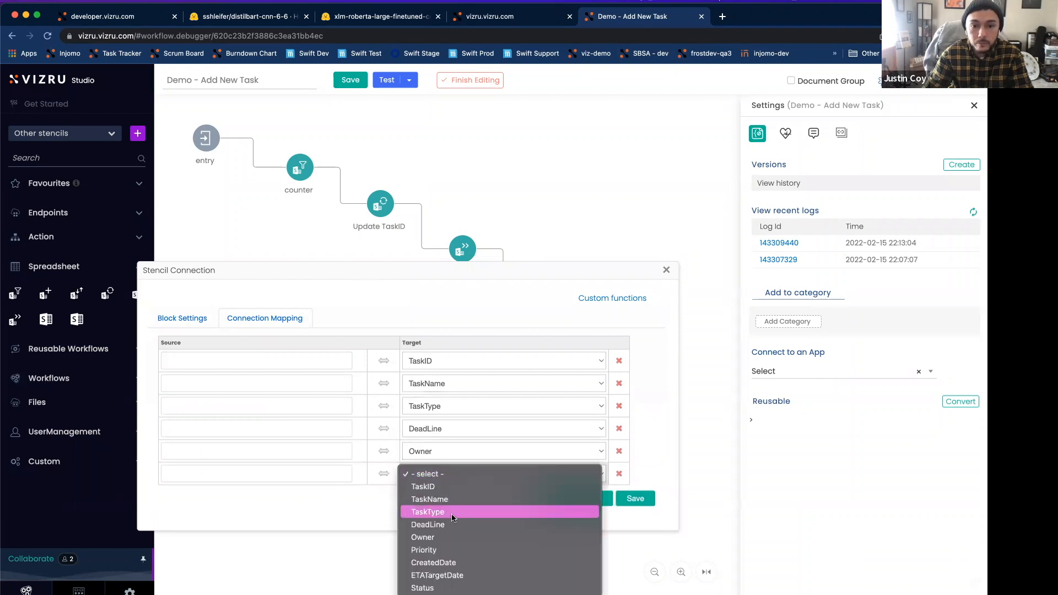
{"action": "left_click", "coordinate": [451, 550]}
{"action": "left_click", "coordinate": [448, 496]}
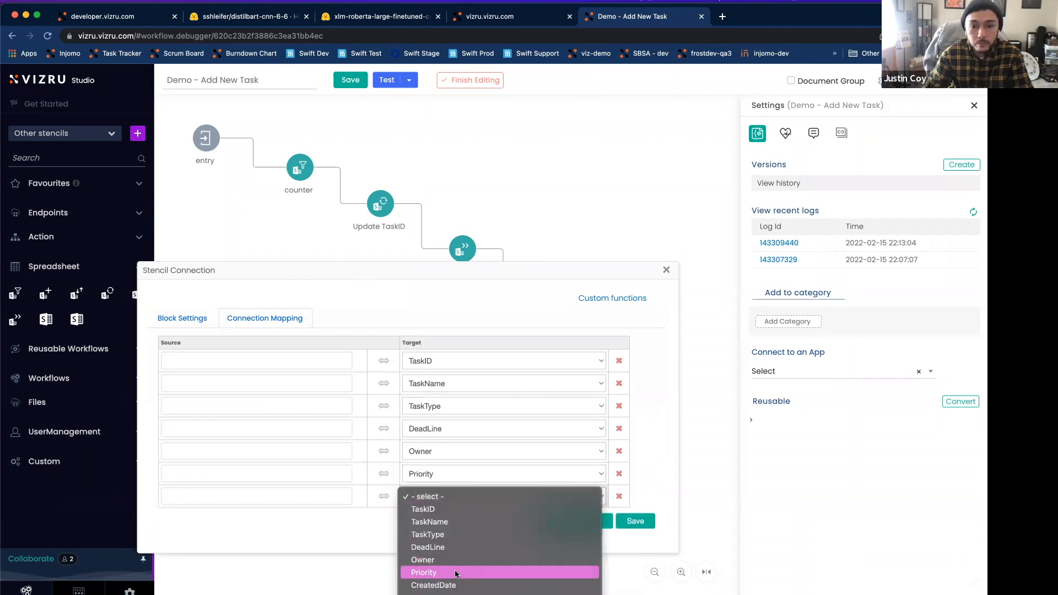
{"action": "left_click", "coordinate": [447, 585]}
{"action": "left_click", "coordinate": [449, 515]}
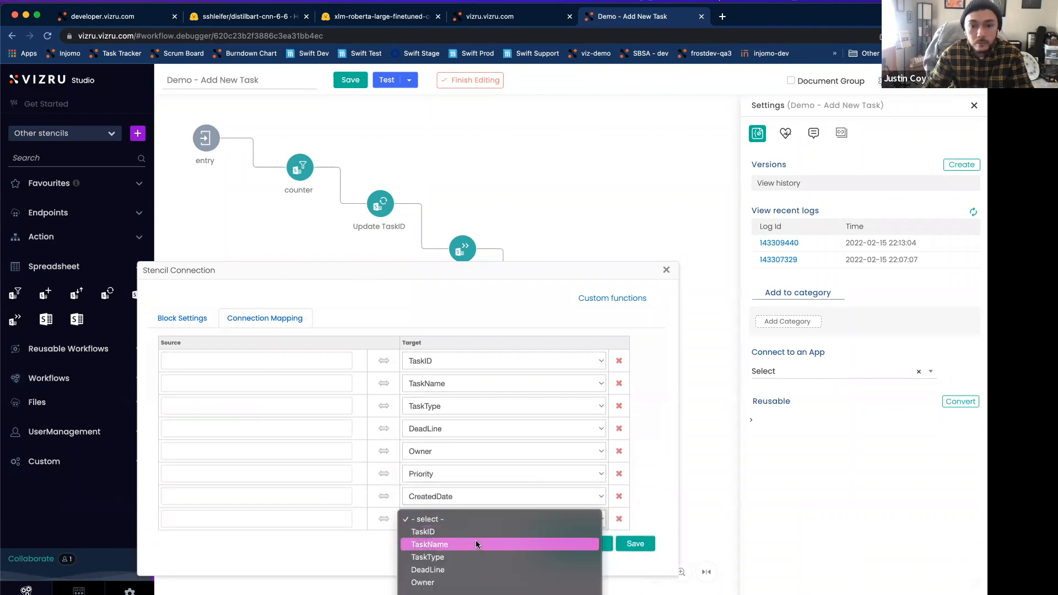
{"action": "left_click", "coordinate": [470, 581]}
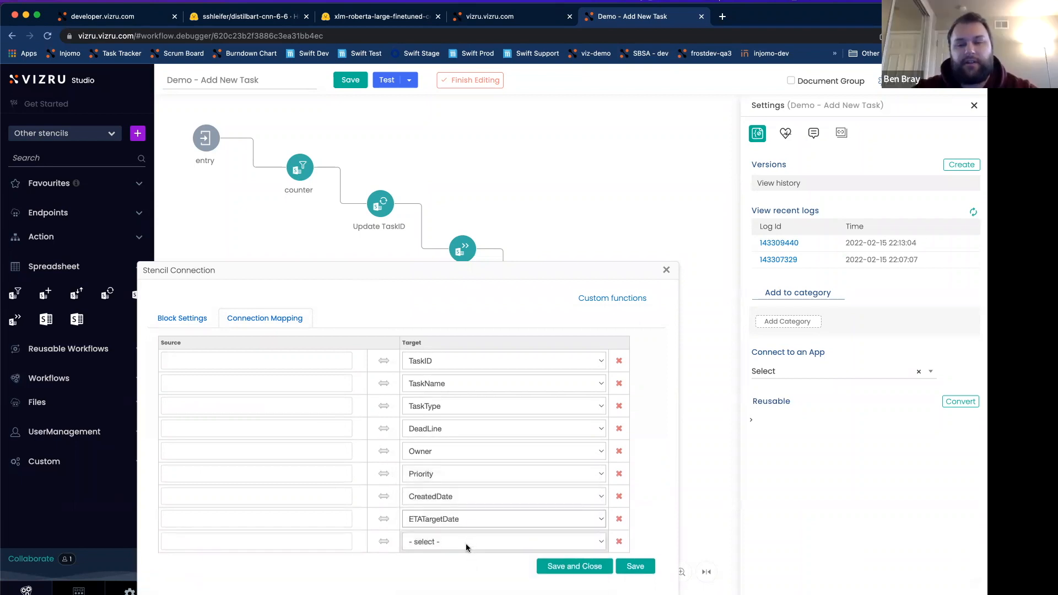
{"action": "left_click", "coordinate": [467, 543]}
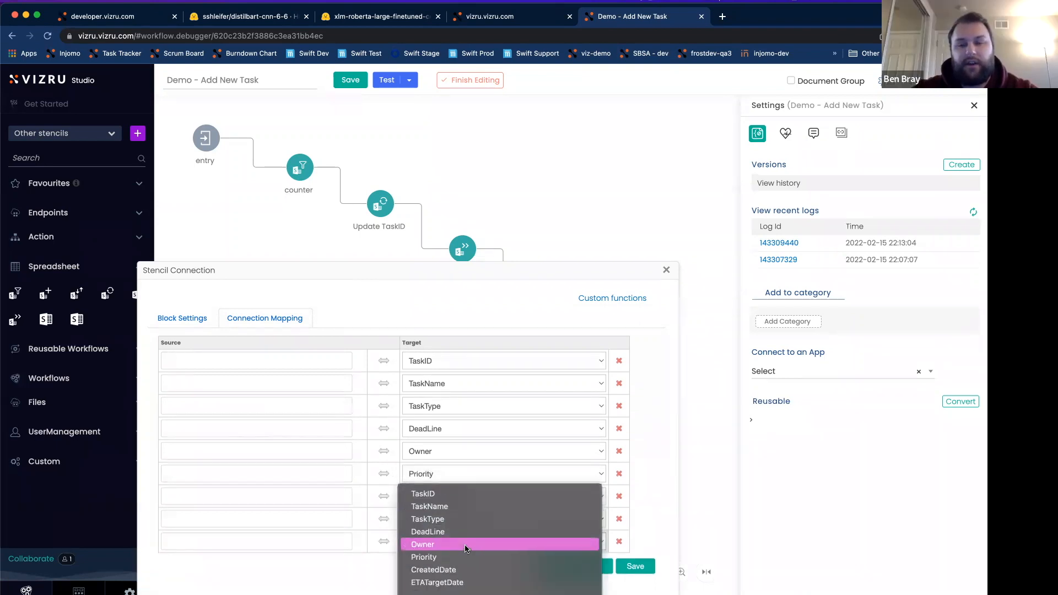
{"action": "left_click", "coordinate": [444, 585]}
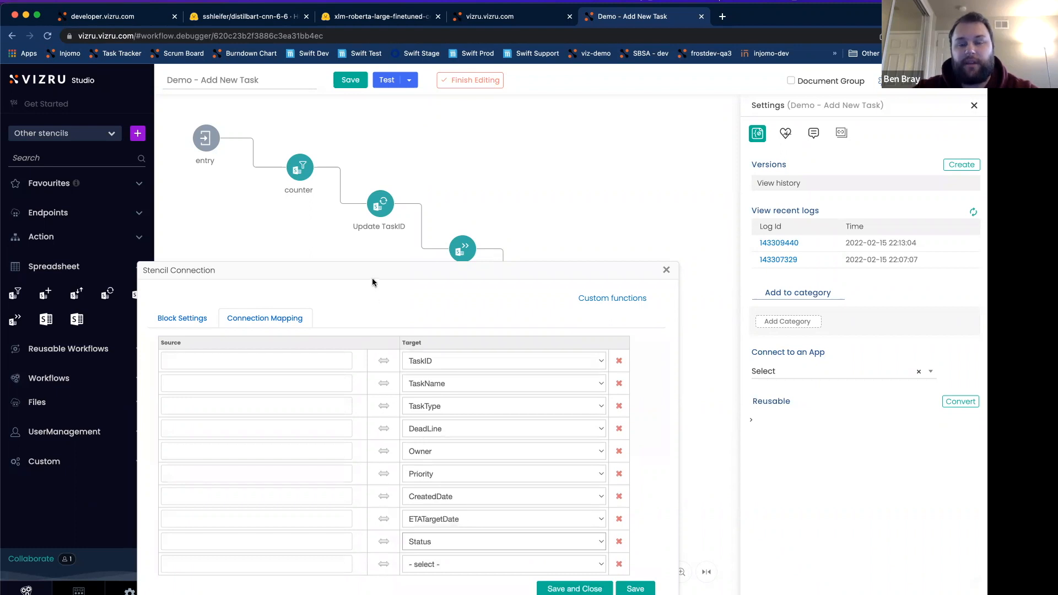
Step: Map the source value {counter.IncrementValue} to the TaskID target column of the insert block
{"action": "left_click_drag", "start_coordinate": [380, 269], "coordinate": [435, 245]}
{"action": "left_click", "coordinate": [435, 276]}
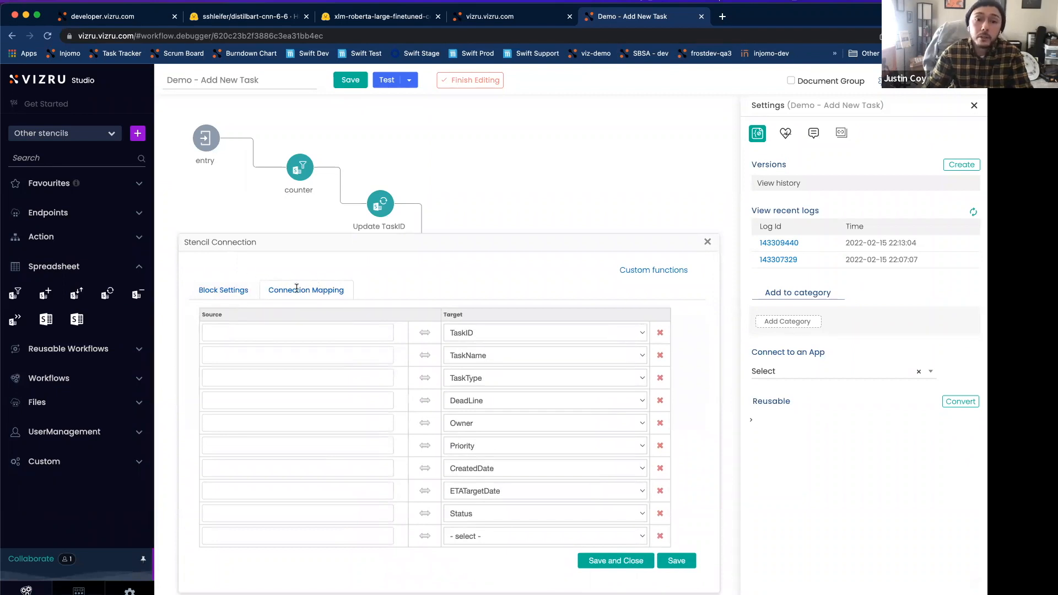
{"action": "left_click", "coordinate": [359, 332]}
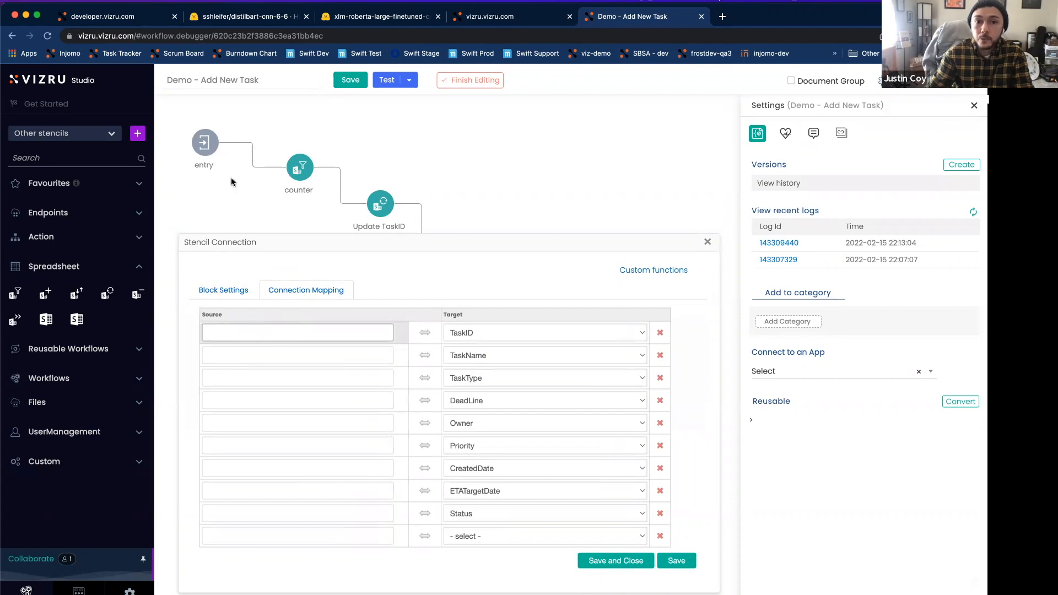
{"action": "left_click", "coordinate": [343, 353]}
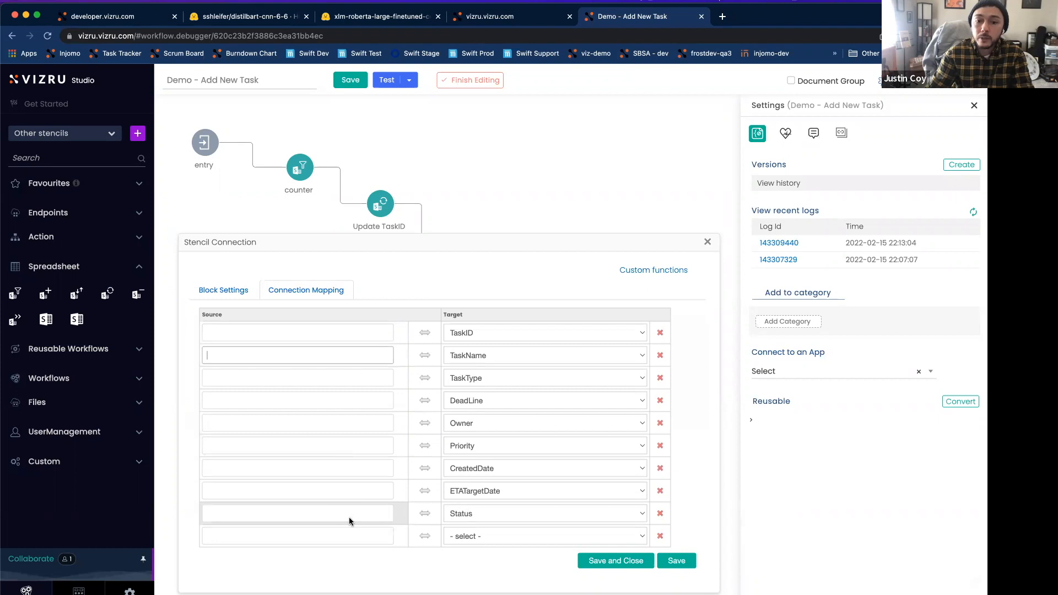
{"action": "left_click", "coordinate": [309, 332]}
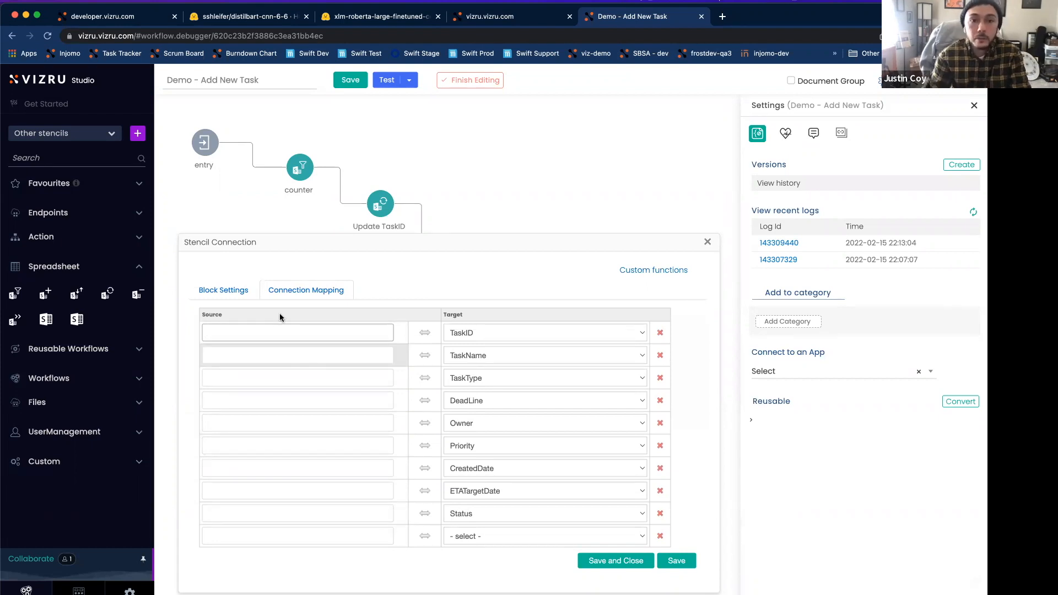
{"action": "left_click_drag", "start_coordinate": [298, 169], "coordinate": [289, 172]}
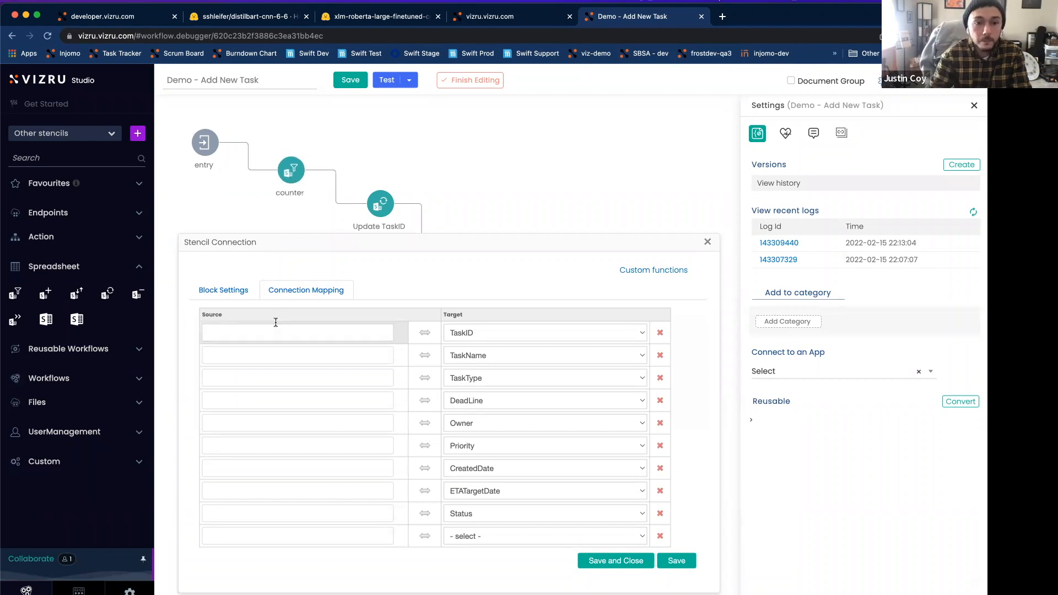
{"action": "left_click", "coordinate": [273, 323]}
{"action": "type", "text": "{cou"}
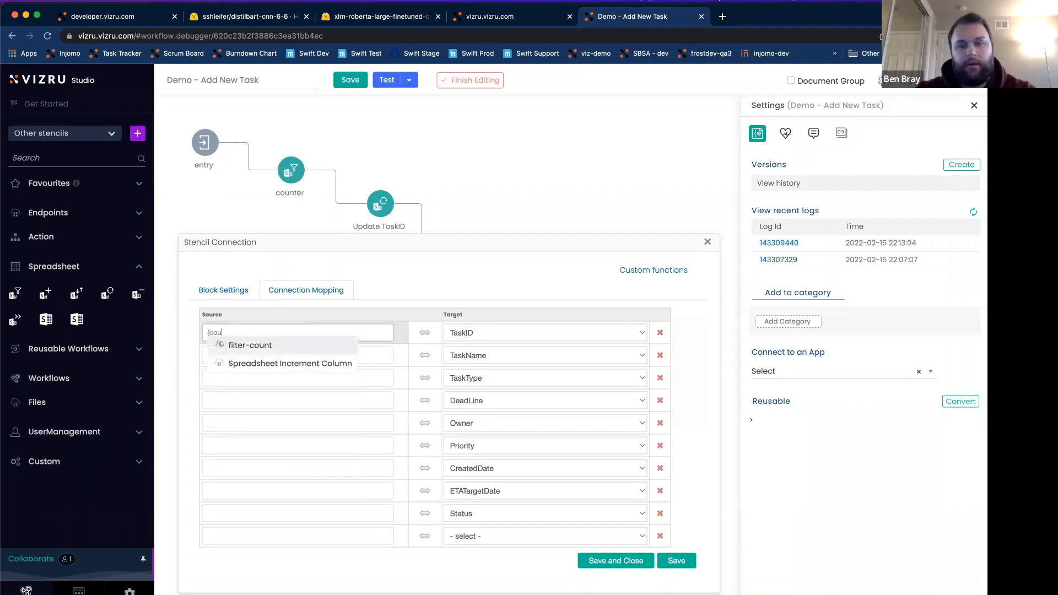
{"action": "type", "text": "nter.Ind"}
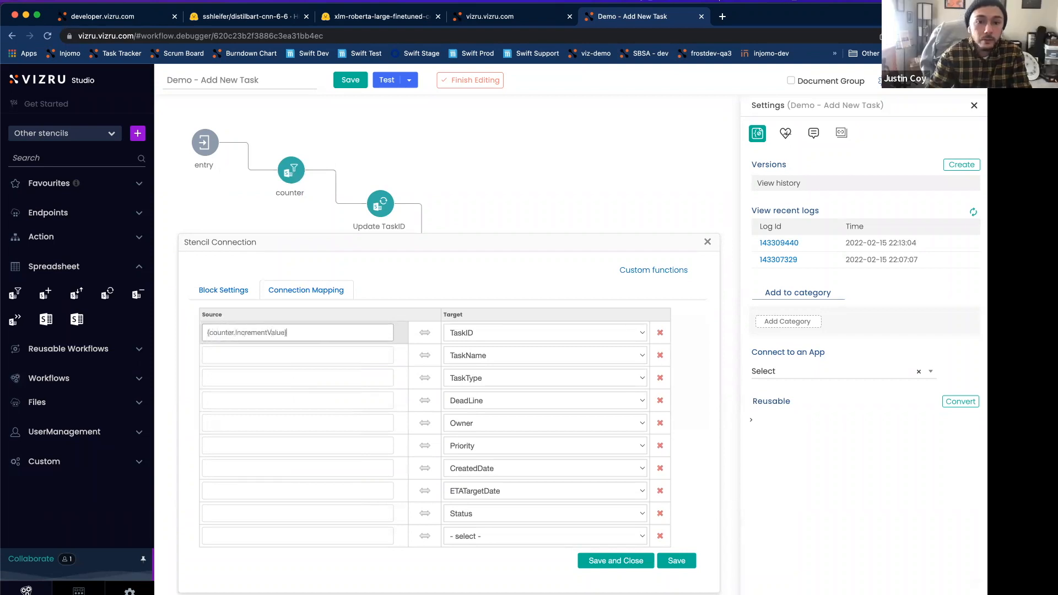
Step: Map {entry.TaskName}, {entry.TaskType}, {entry.DeadLine} and {entry.Owner} to their matching target columns in the insert block
{"action": "left_click", "coordinate": [247, 356]}
{"action": "type", "text": "{entry.TaskName"}
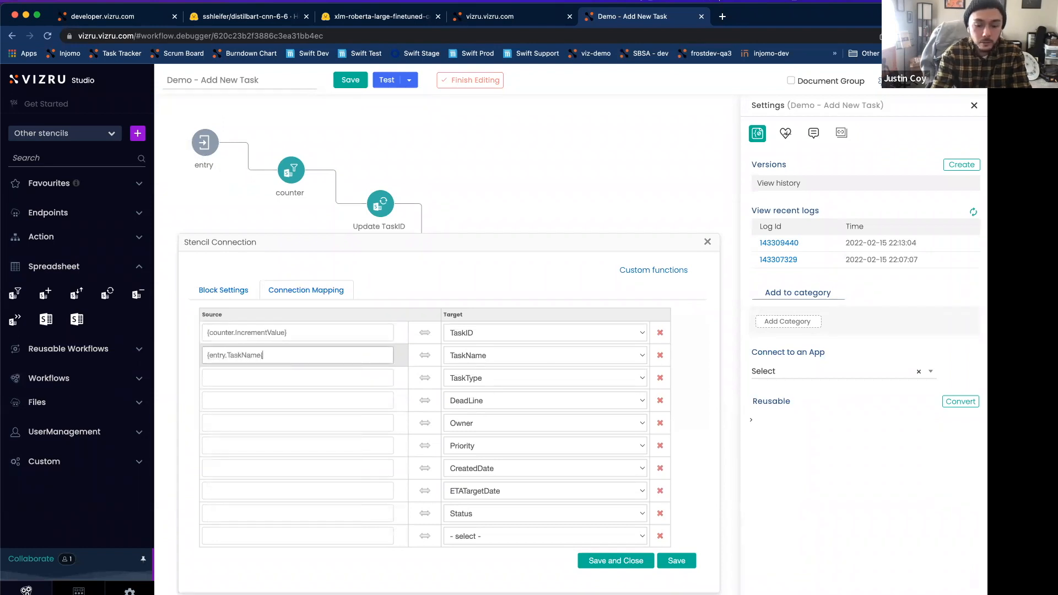
{"action": "left_click", "coordinate": [262, 380]}
{"action": "type", "text": "{entry.TaskType"}
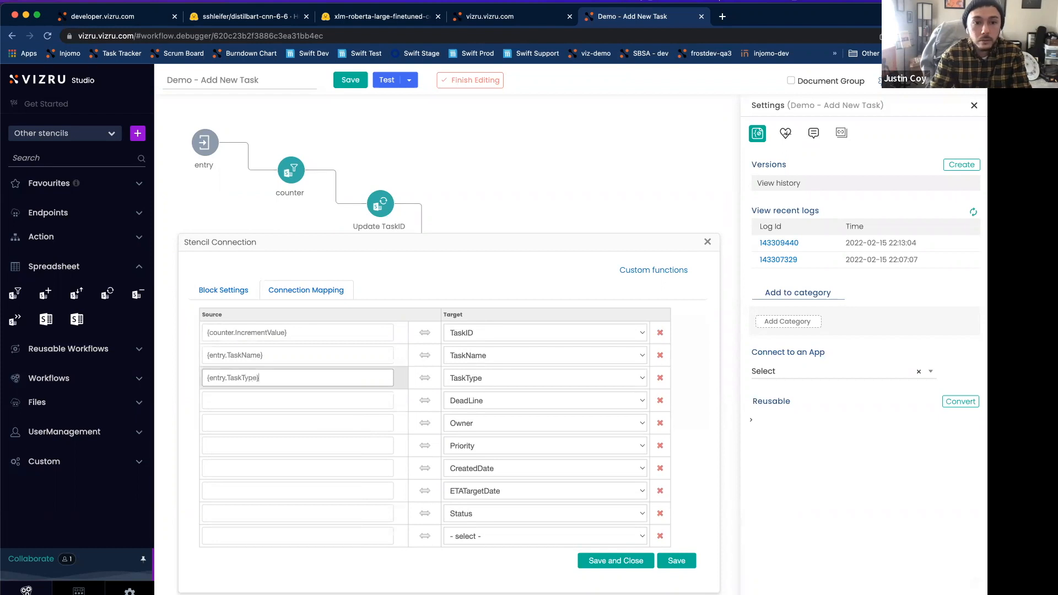
{"action": "left_click", "coordinate": [275, 401]}
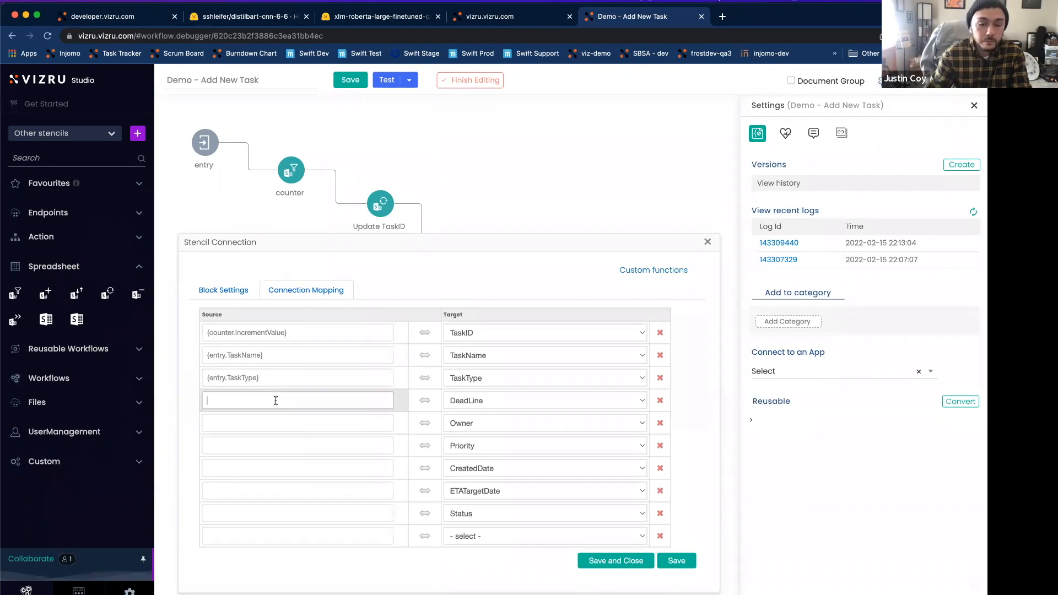
{"action": "type", "text": "{entry.DeadLine"}
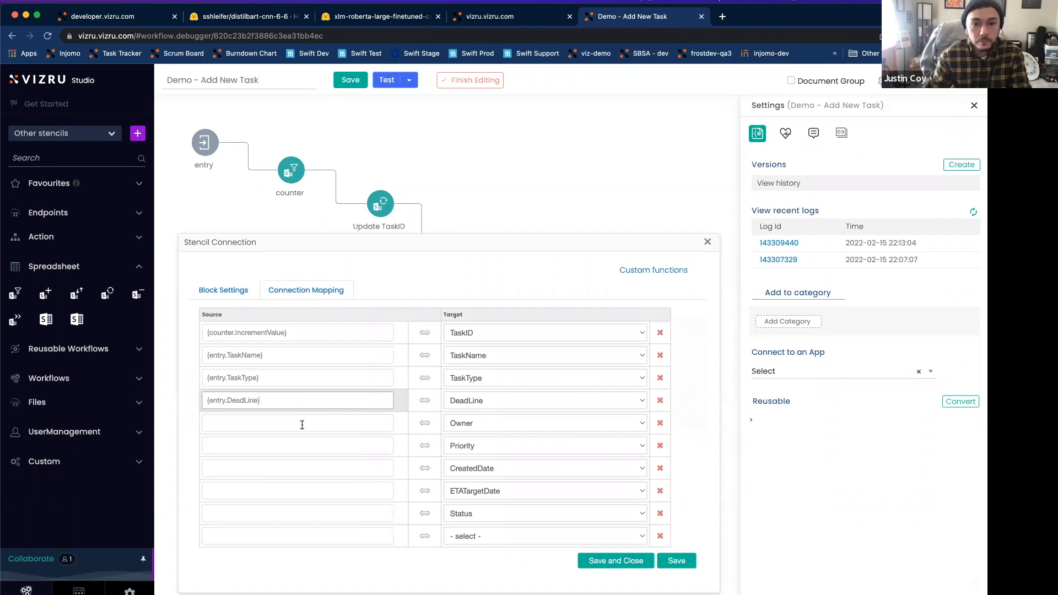
{"action": "type", "text": "{entry.Owner"}
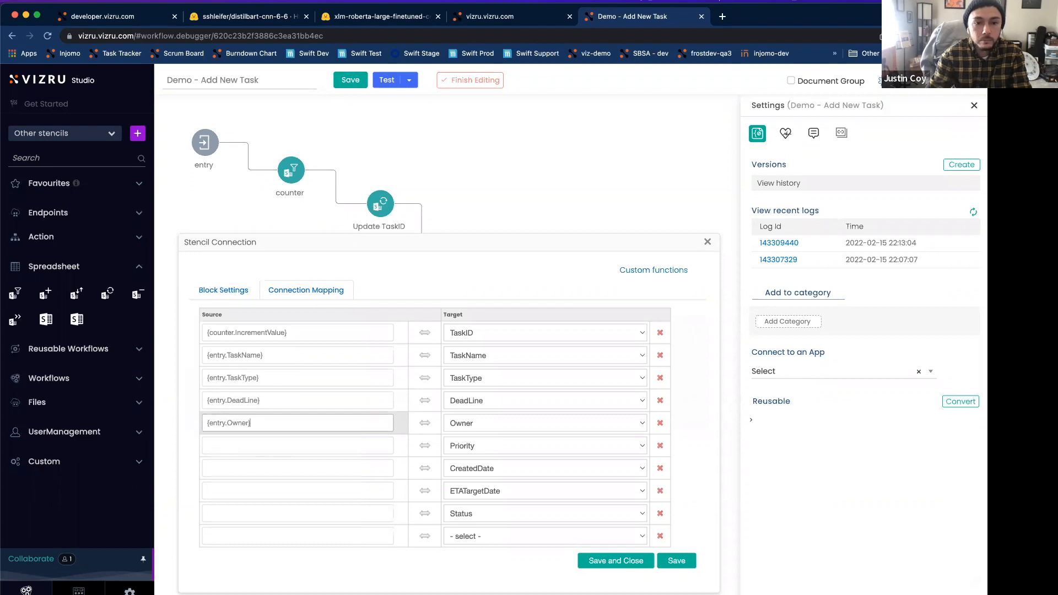
Step: Map the source values {entry.Priority} and {entry.CreatedDate} to the Priority and CreatedDate target columns
{"action": "left_click", "coordinate": [296, 441]}
{"action": "type", "text": "{En"}
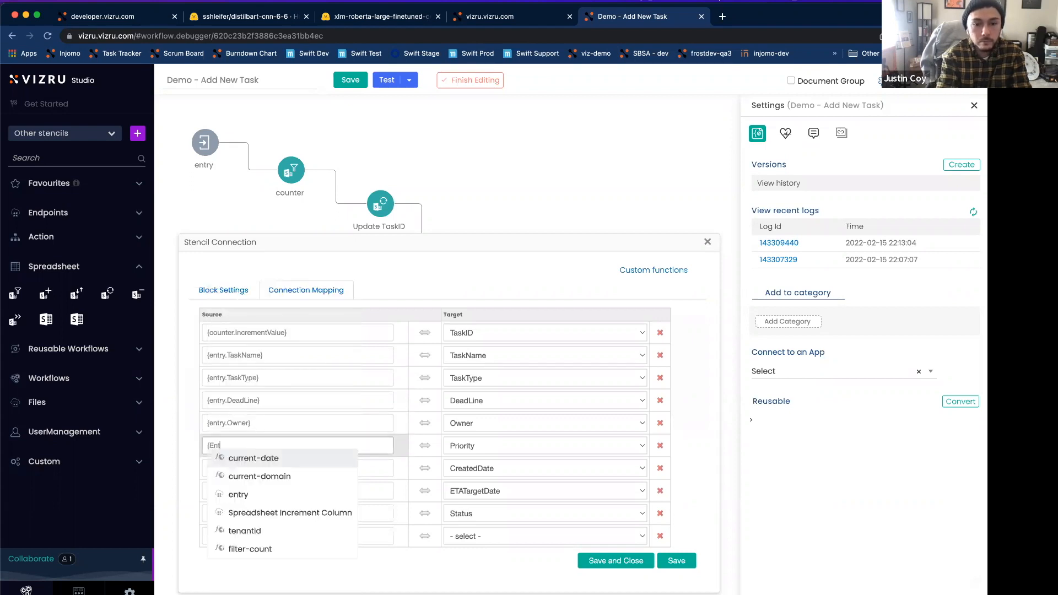
{"action": "key", "text": "BackSpace"}
{"action": "key", "text": "BackSpace"}
{"action": "type", "text": "entry.Priority"}
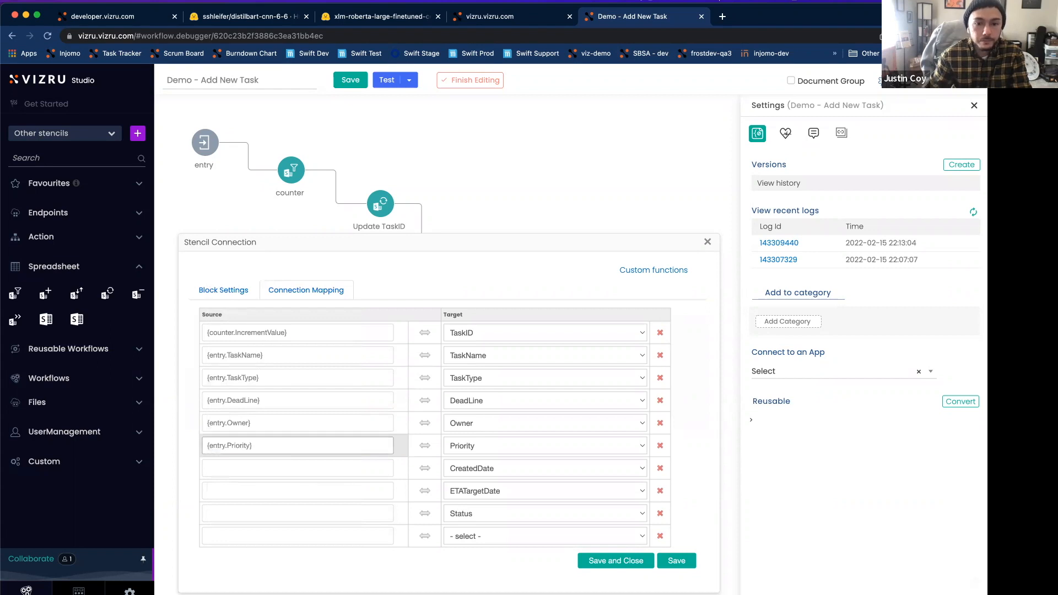
{"action": "left_click", "coordinate": [307, 468]}
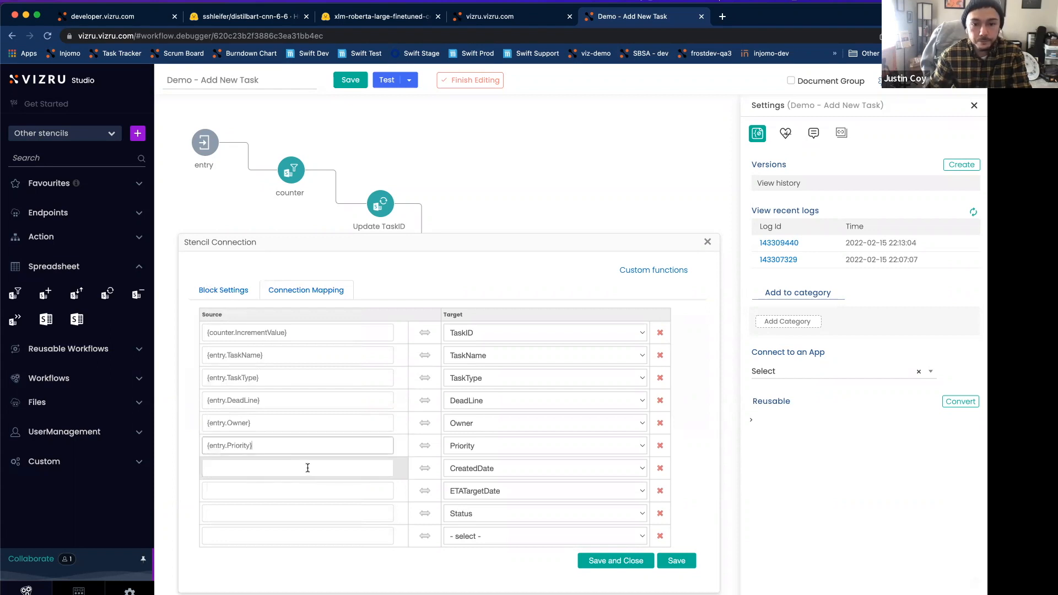
{"action": "type", "text": "{entry.CreatedDate"}
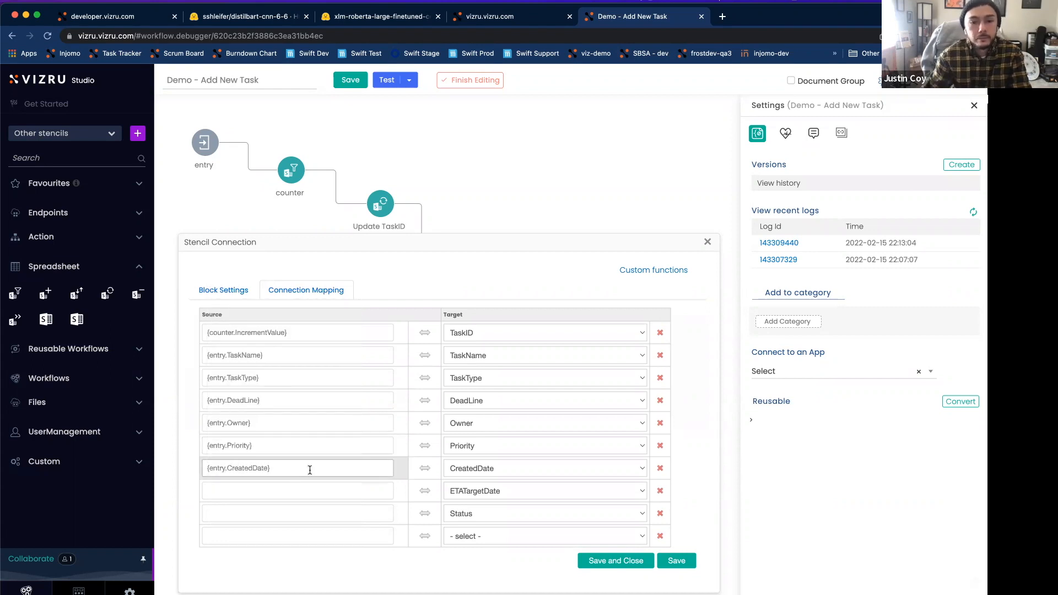
Step: Map {entry.ETATargetDate} and {entry.Status} to the ETATargetDate and Status target columns, and save the insert block's mapping
{"action": "left_click", "coordinate": [315, 491]}
{"action": "type", "text": "{entry.ETATargetDate"}
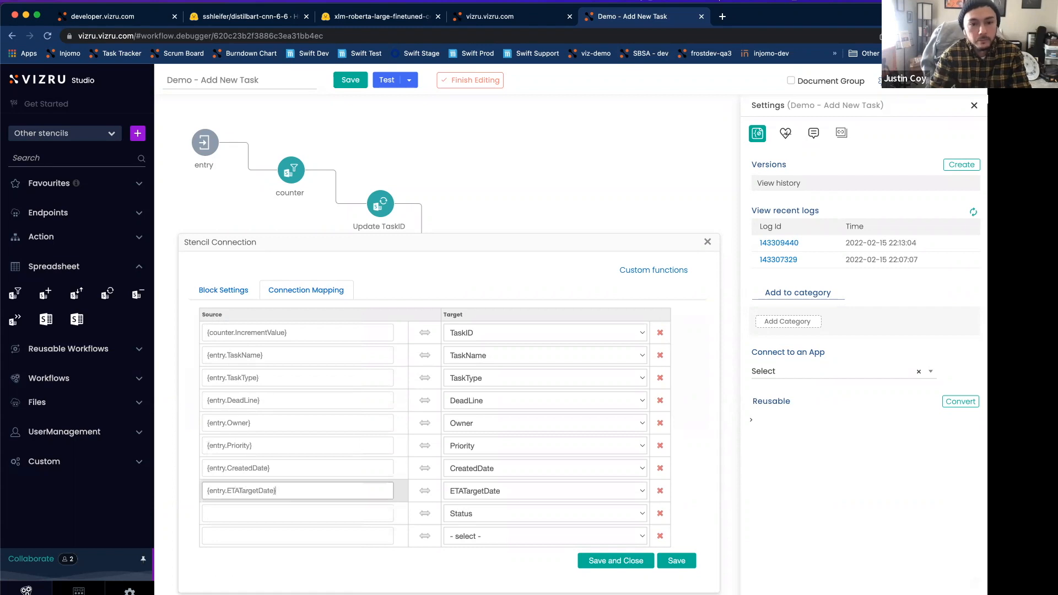
{"action": "left_click", "coordinate": [312, 512]}
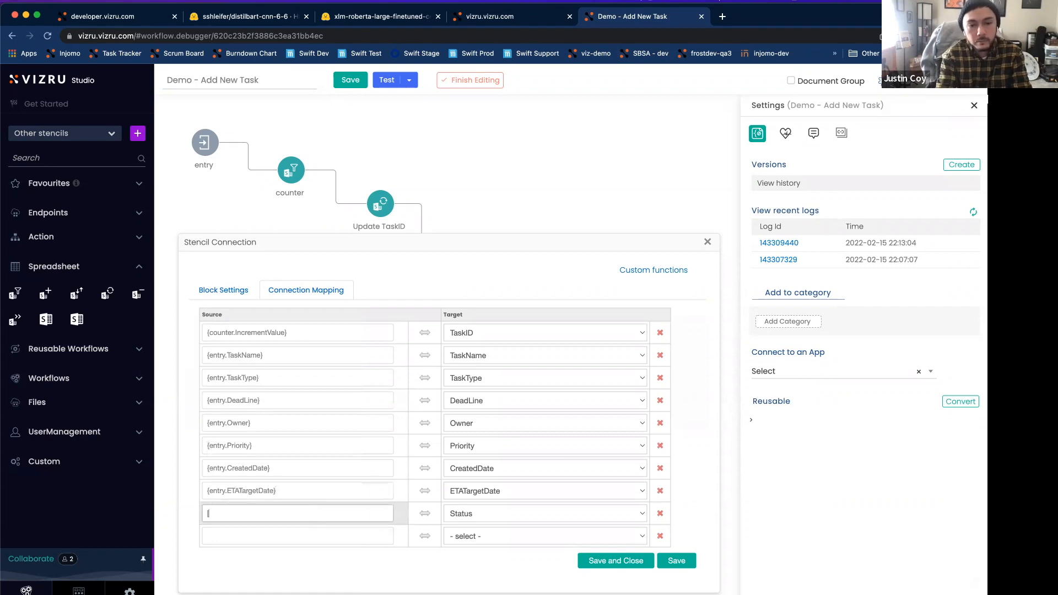
{"action": "type", "text": "{entry.Status"}
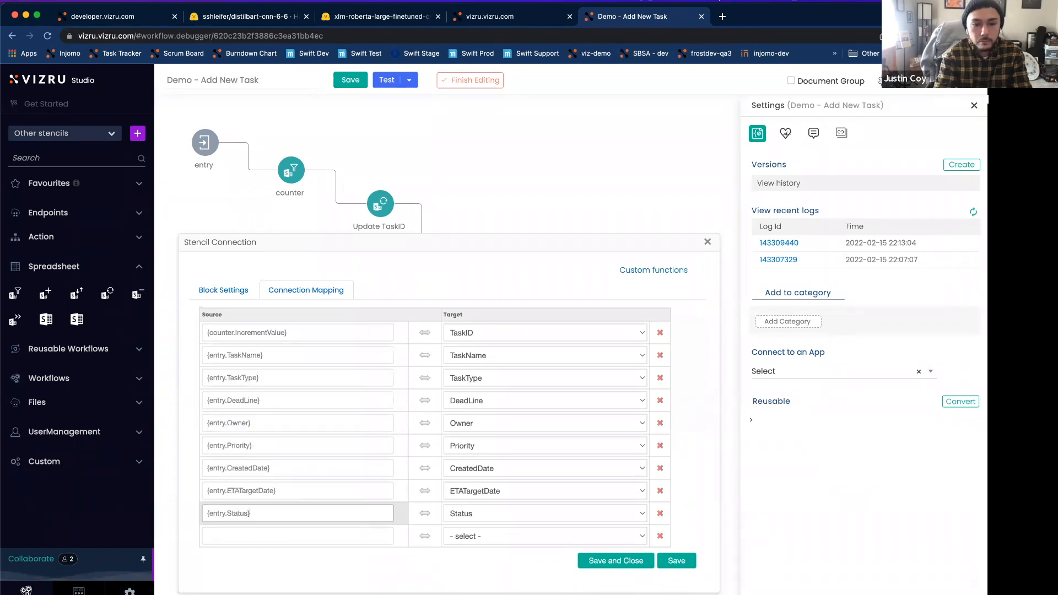
{"action": "left_click", "coordinate": [613, 562]}
Step: Reopen the Spreadsheet Data Insert block to check its saved connection mapping, and save the Demo - Add New Task workflow
{"action": "left_click_drag", "start_coordinate": [543, 299], "coordinate": [548, 298]}
{"action": "double_click", "coordinate": [547, 298]}
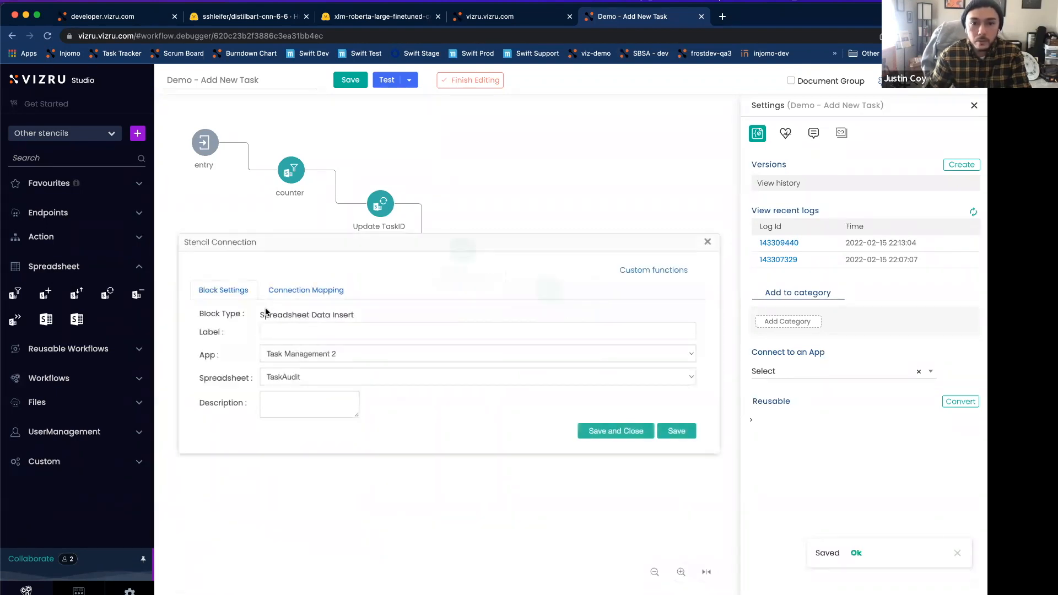
{"action": "left_click", "coordinate": [306, 289]}
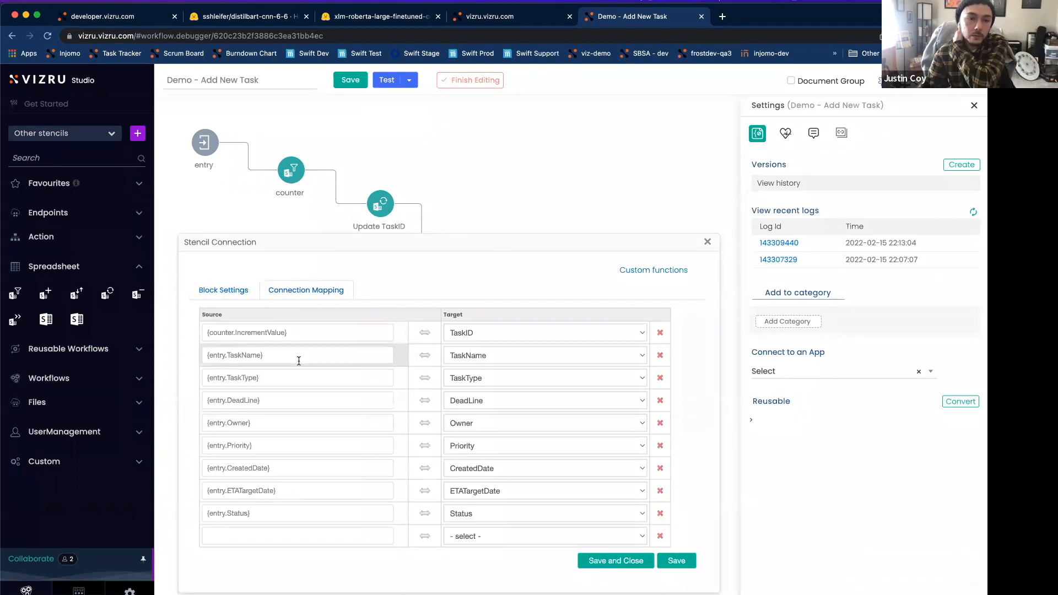
{"action": "left_click", "coordinate": [590, 562]}
{"action": "left_click", "coordinate": [352, 85]}
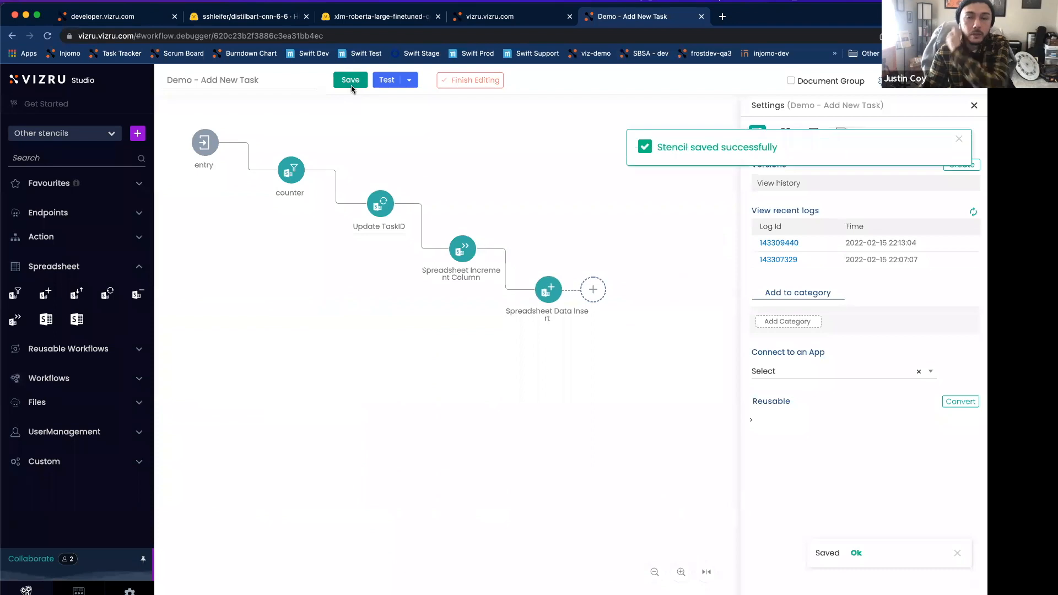
Step: Leave the TaskAudit spreadsheet and open the My Tasks dashboard in live view
{"action": "left_click", "coordinate": [490, 17]}
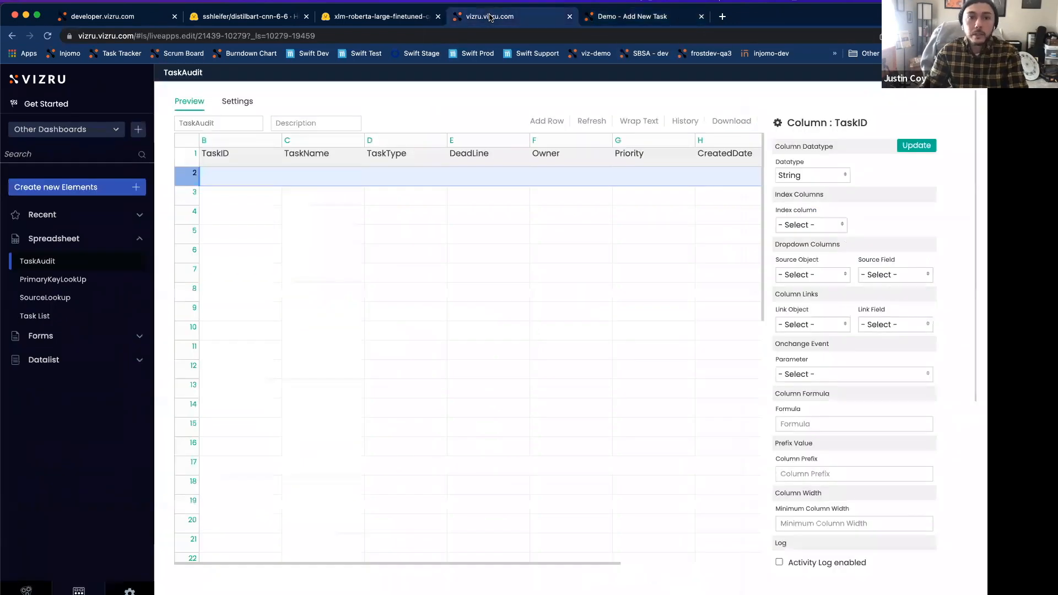
{"action": "left_click", "coordinate": [974, 73]}
{"action": "left_click", "coordinate": [415, 79]}
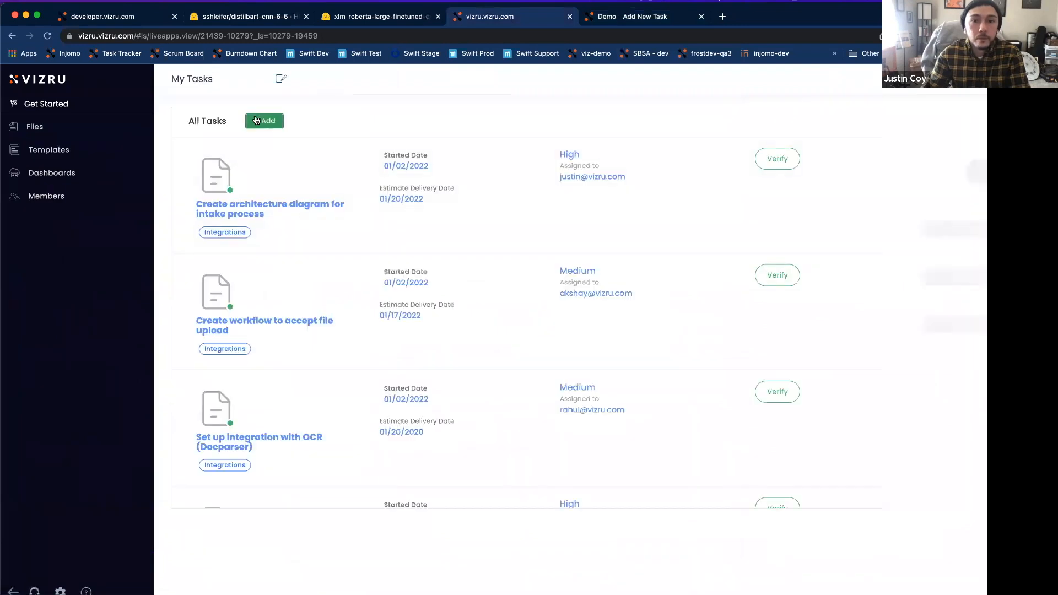
Step: Start a new task named "Test task 2" with task type Feature, the owner's e-mail and Low priority
{"action": "left_click", "coordinate": [265, 120]}
{"action": "type", "text": "Test task"}
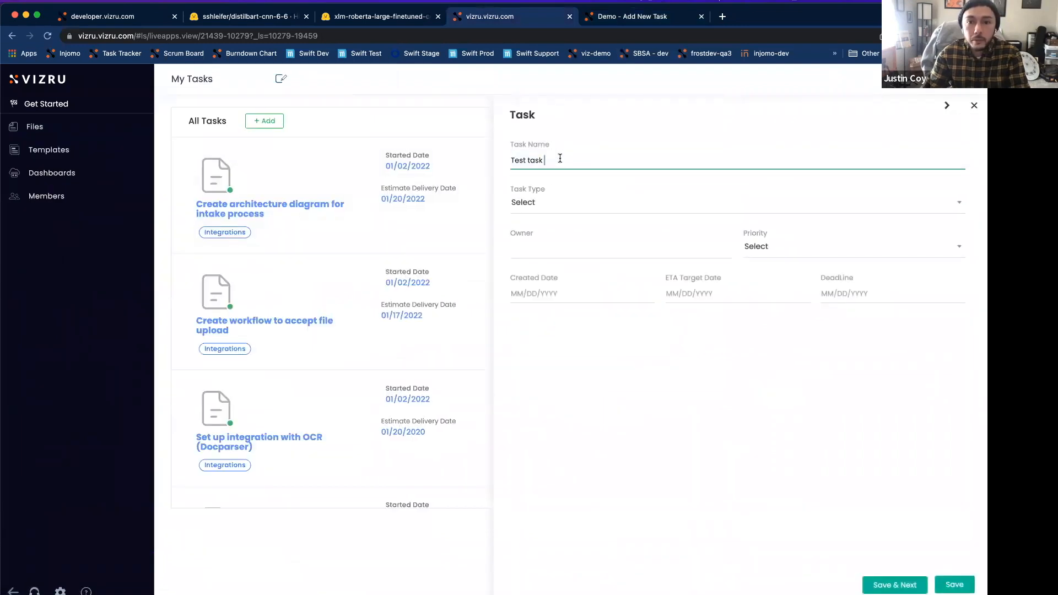
{"action": "left_click", "coordinate": [540, 204]}
{"action": "left_click", "coordinate": [543, 279]}
{"action": "left_click", "coordinate": [546, 256]}
{"action": "left_click", "coordinate": [774, 251]}
{"action": "left_click", "coordinate": [779, 269]}
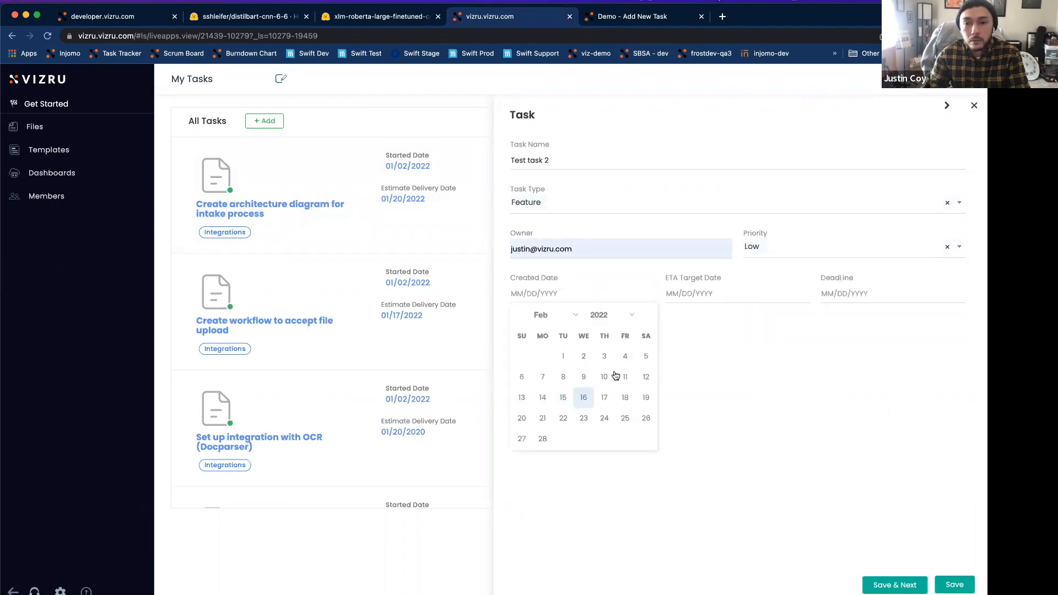
Step: Set the task's created date to 02/16/2022 and its ETA target date and deadline to 02/15/2022, and save the task
{"action": "left_click", "coordinate": [583, 397]}
{"action": "left_click", "coordinate": [719, 294]}
{"action": "left_click", "coordinate": [714, 397]}
{"action": "left_click", "coordinate": [834, 295]}
{"action": "left_click", "coordinate": [873, 397]}
{"action": "left_click", "coordinate": [955, 585]}
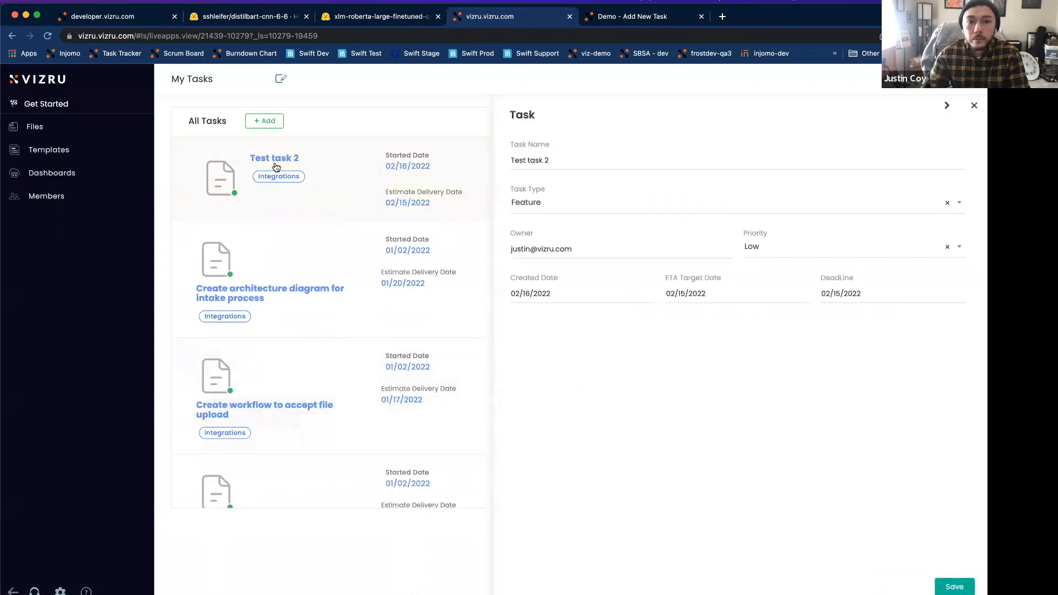
Step: Refresh the workflow's recent logs, open the newest log and examine the IncrementValue output of the counter block
{"action": "left_click", "coordinate": [634, 16]}
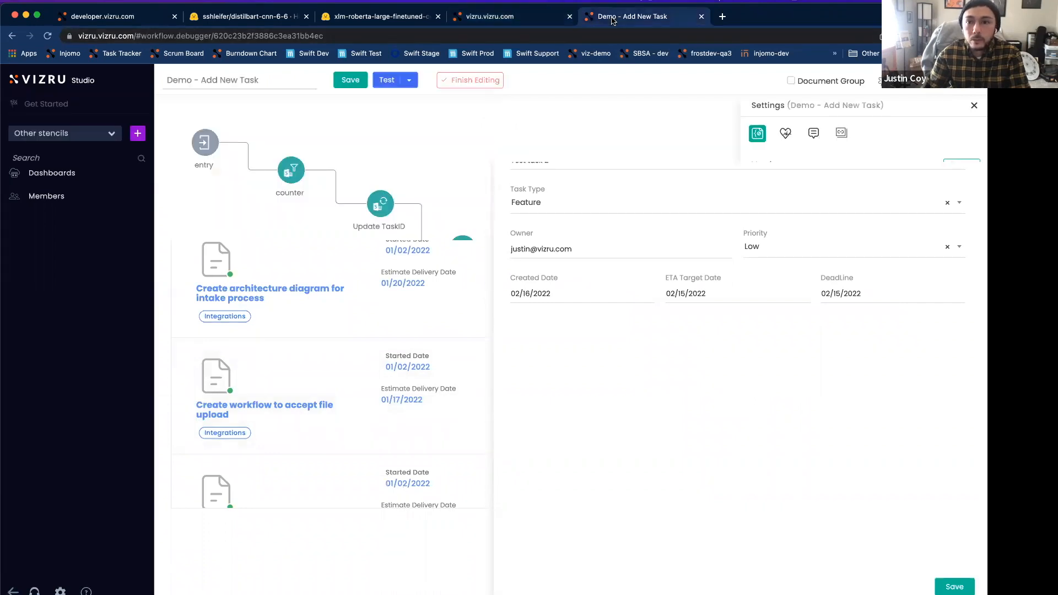
{"action": "left_click", "coordinate": [975, 212]}
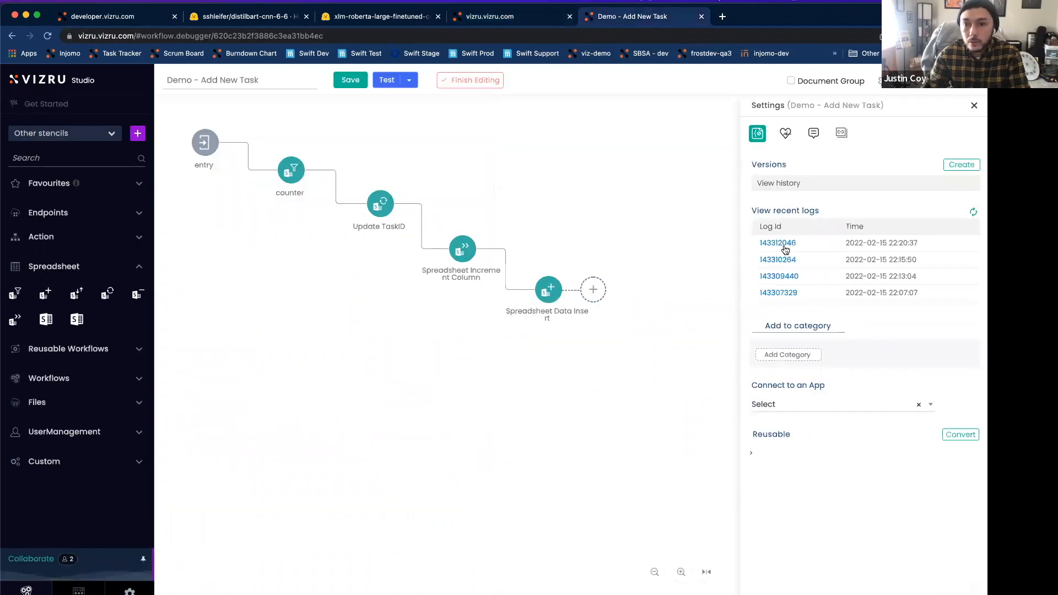
{"action": "left_click", "coordinate": [779, 242]}
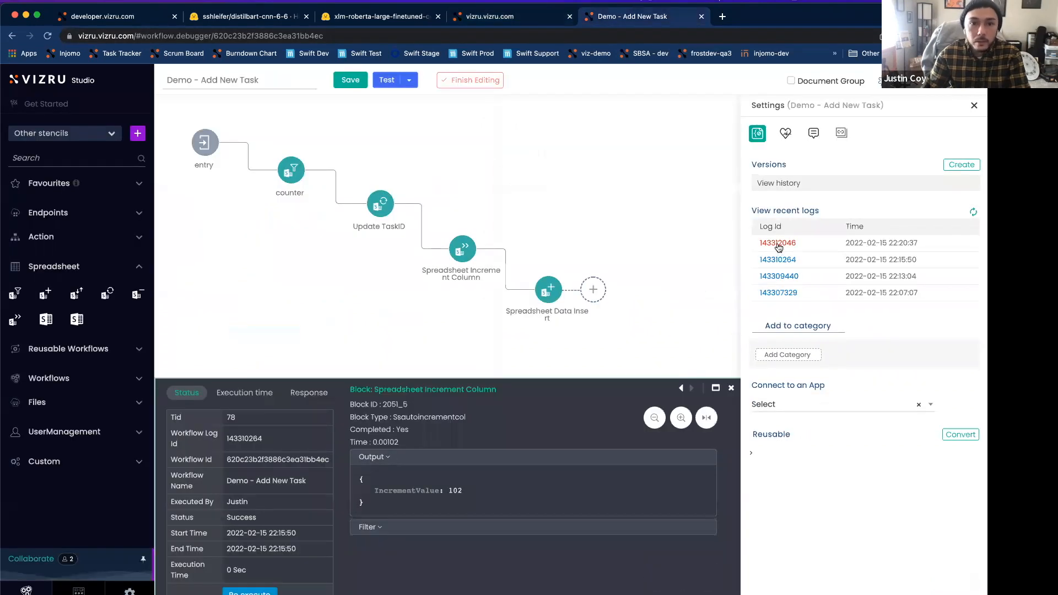
{"action": "left_click", "coordinate": [692, 388]}
{"action": "left_click", "coordinate": [368, 491]}
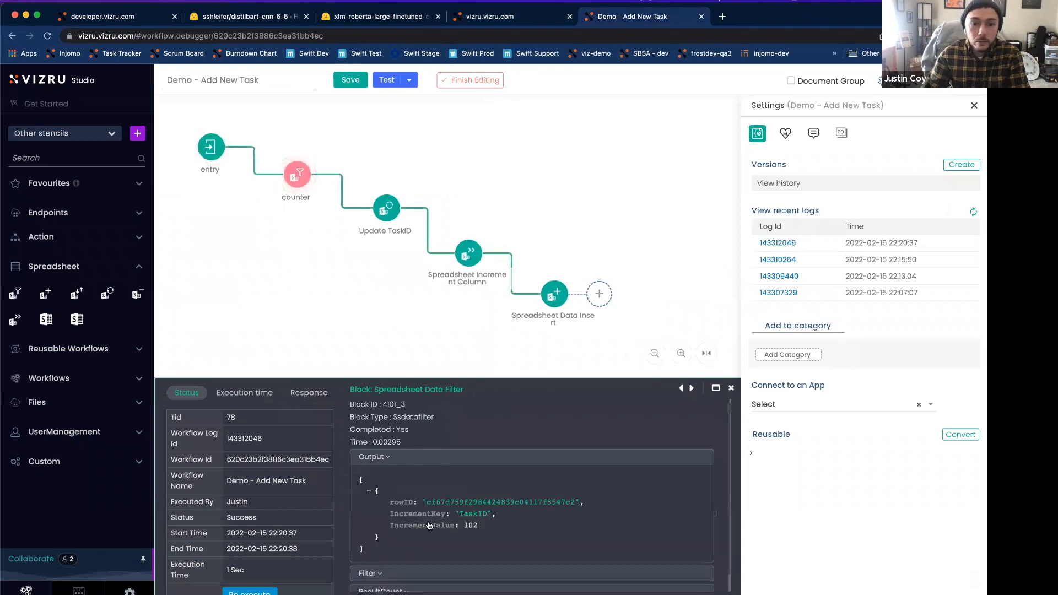
{"action": "left_click_drag", "start_coordinate": [464, 526], "coordinate": [478, 528]}
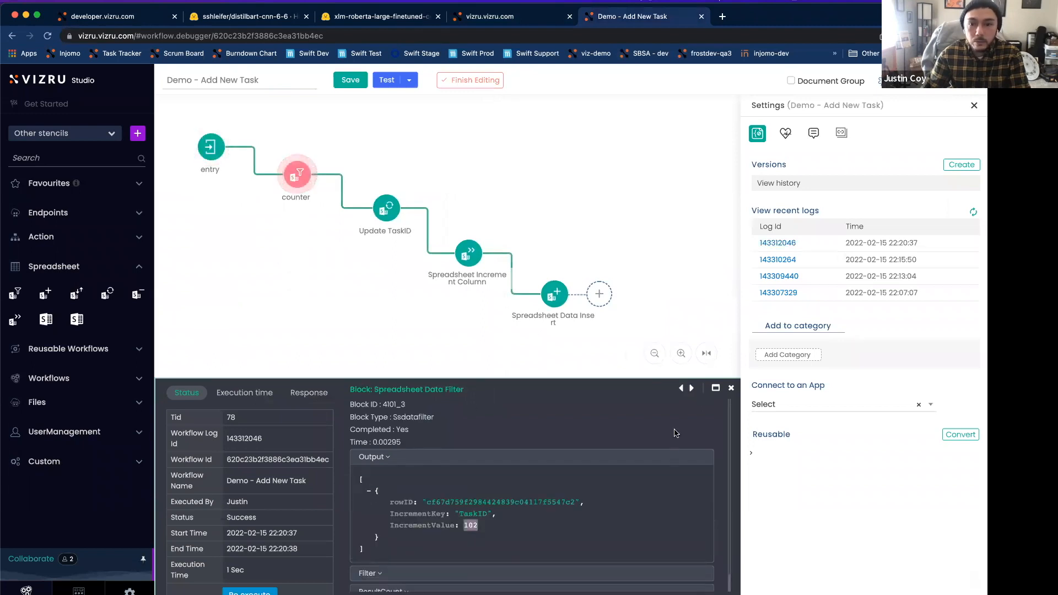
Step: Step through the log's Update TaskID, Increment Column and Data Insert blocks, examining the spreadsheet name and fields of the insert
{"action": "left_click", "coordinate": [691, 388]}
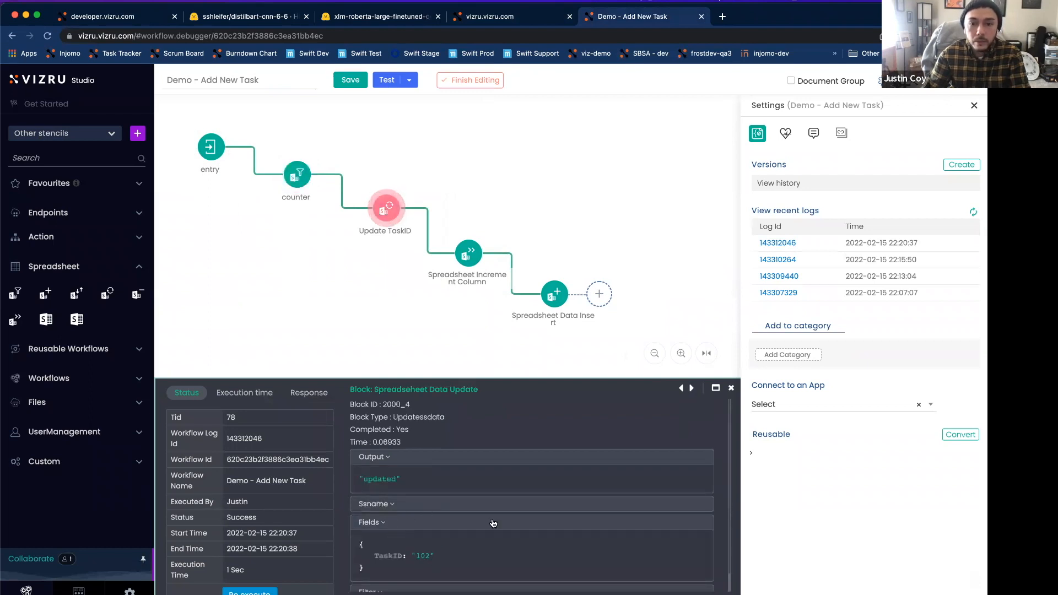
{"action": "left_click", "coordinate": [692, 388]}
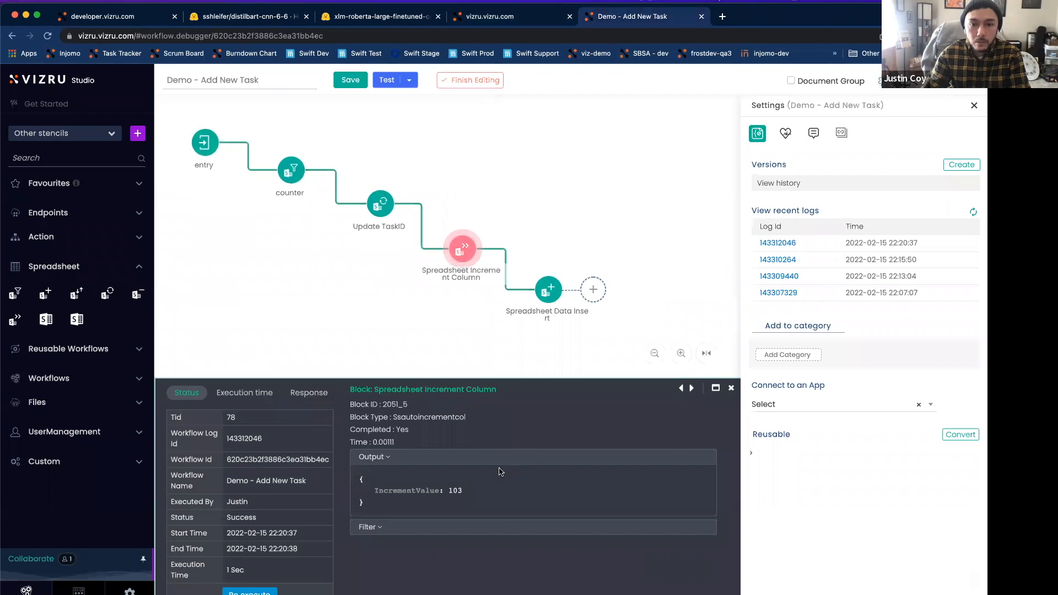
{"action": "left_click", "coordinate": [691, 388]}
{"action": "mouse_move", "coordinate": [462, 268]}
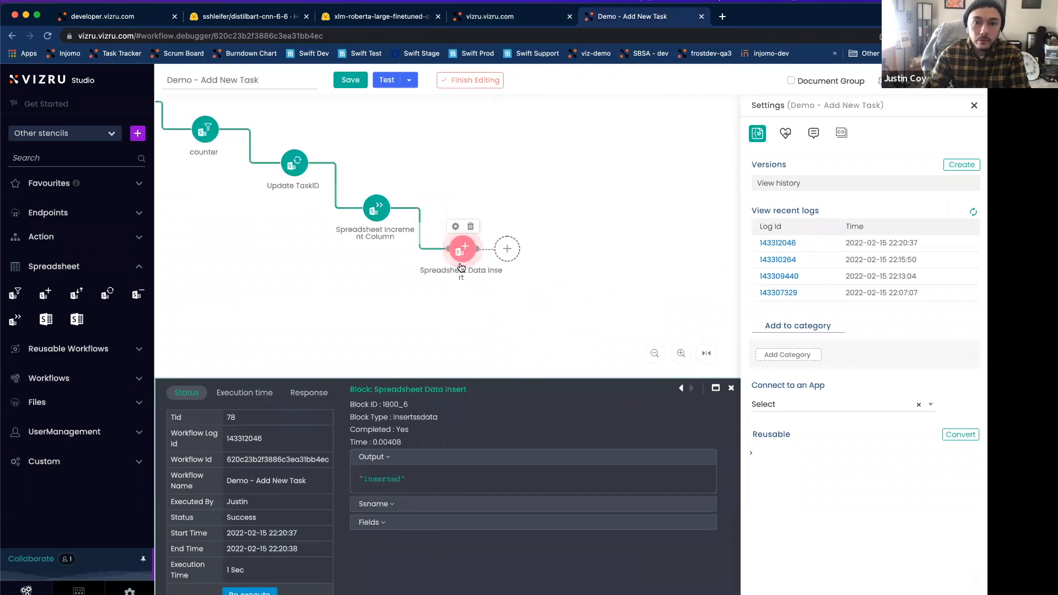
{"action": "left_click", "coordinate": [392, 504]}
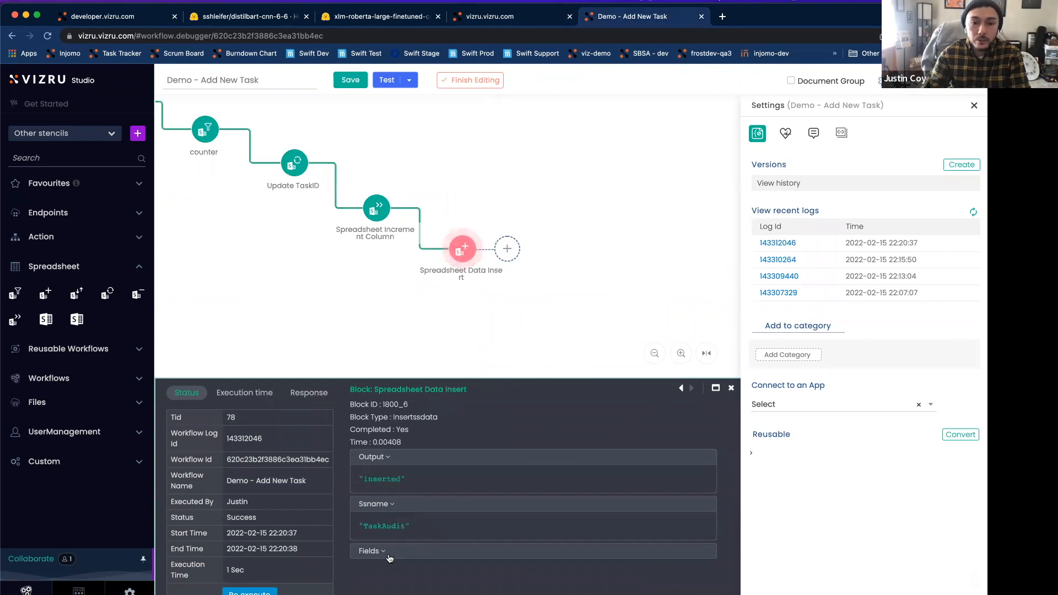
{"action": "left_click", "coordinate": [412, 549]}
{"action": "scroll", "coordinate": [429, 532], "scroll_direction": "down", "scroll_amount": 3}
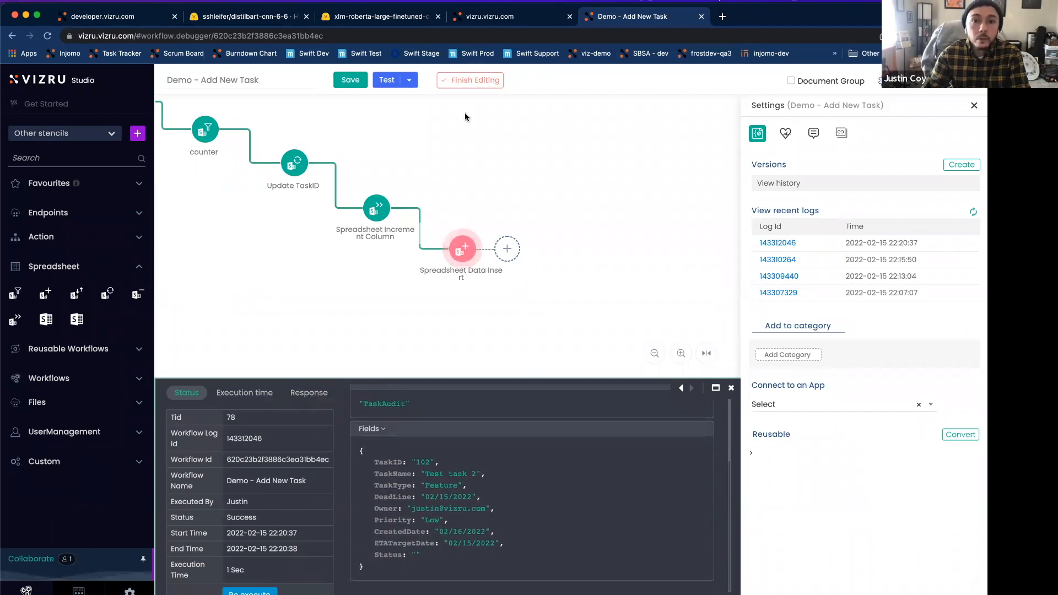
Step: Return to the My Tasks dashboard editor and check the TaskAudit spreadsheet for the row inserted for the test task
{"action": "left_click", "coordinate": [486, 21]}
{"action": "left_click", "coordinate": [974, 105]}
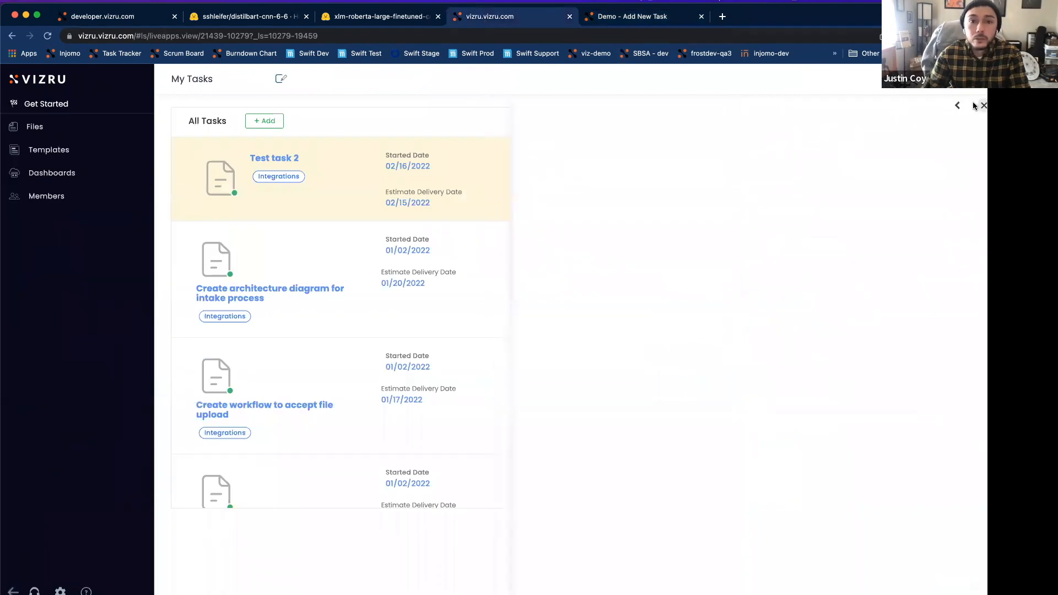
{"action": "left_click", "coordinate": [281, 79]}
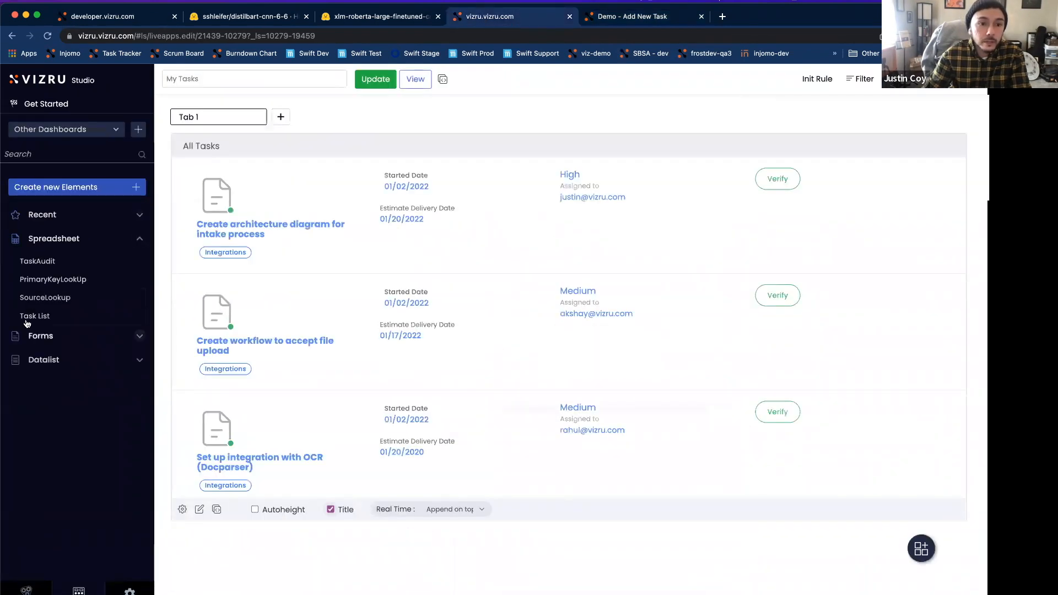
{"action": "left_click", "coordinate": [36, 261]}
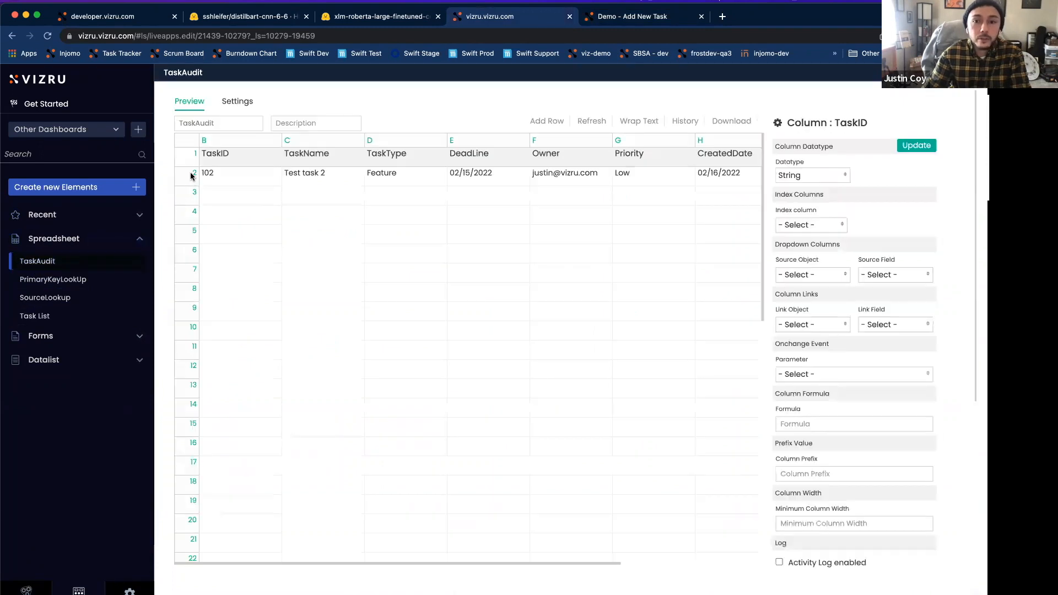
{"action": "left_click", "coordinate": [191, 174]}
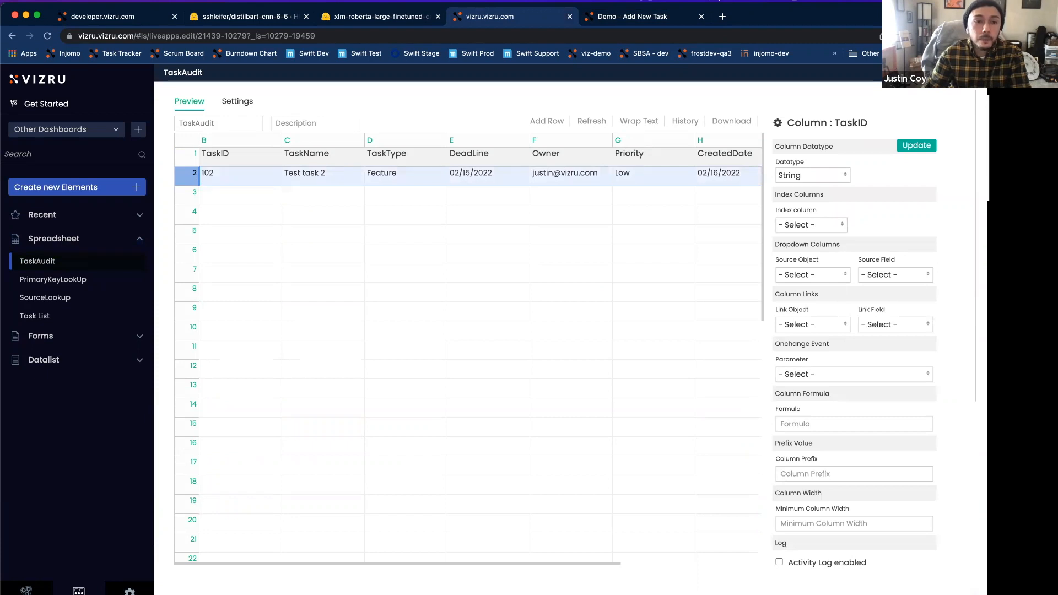
Step: Check the Task List spreadsheet for the TaskID assigned to Test task 2, and return to the My Tasks dashboard view
{"action": "left_click", "coordinate": [33, 316]}
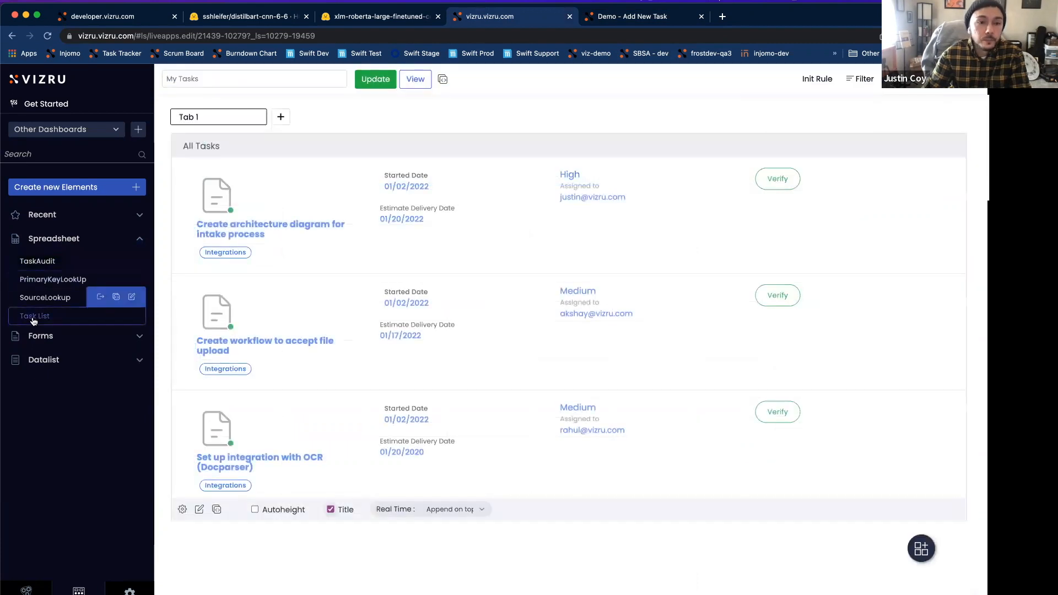
{"action": "left_click", "coordinate": [33, 318]}
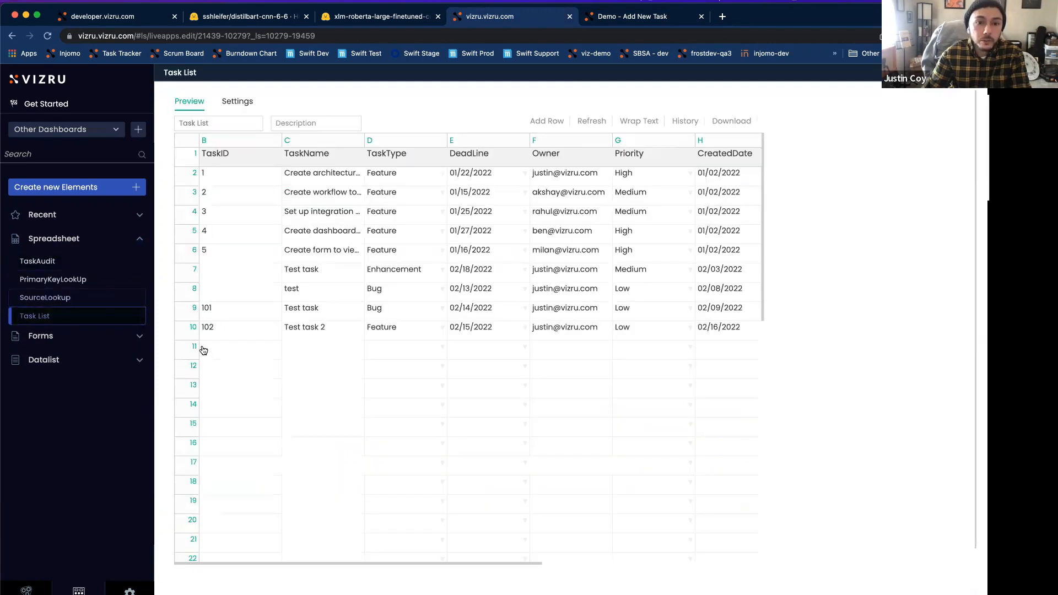
{"action": "left_click", "coordinate": [192, 327]}
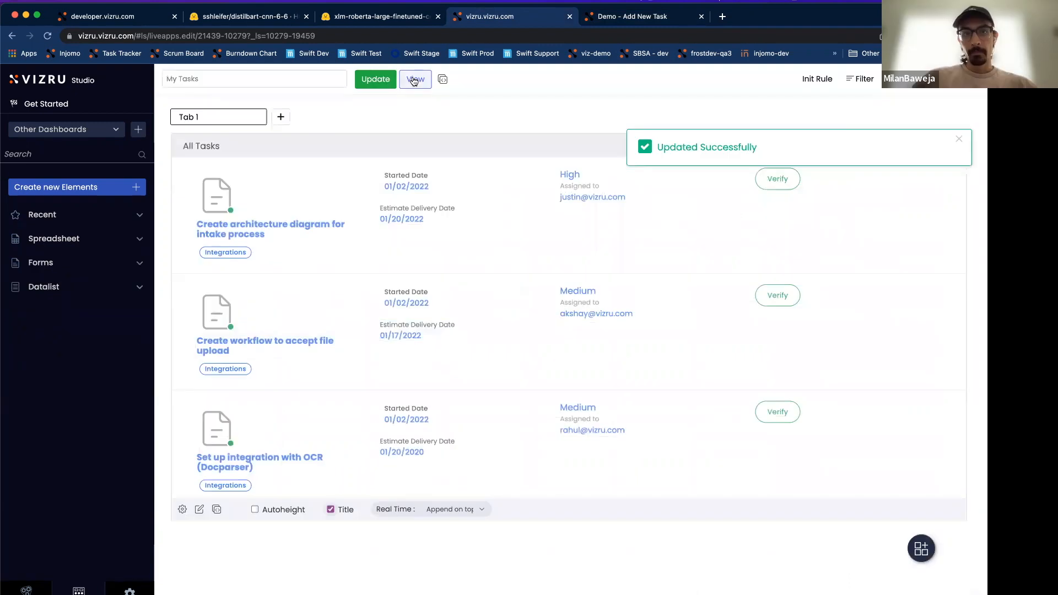
{"action": "left_click", "coordinate": [414, 79]}
Step: Return to the Demo - Add New Task workflow, close the run log and connect a Notification block after Spreadsheet Data Insert
{"action": "left_click", "coordinate": [647, 20]}
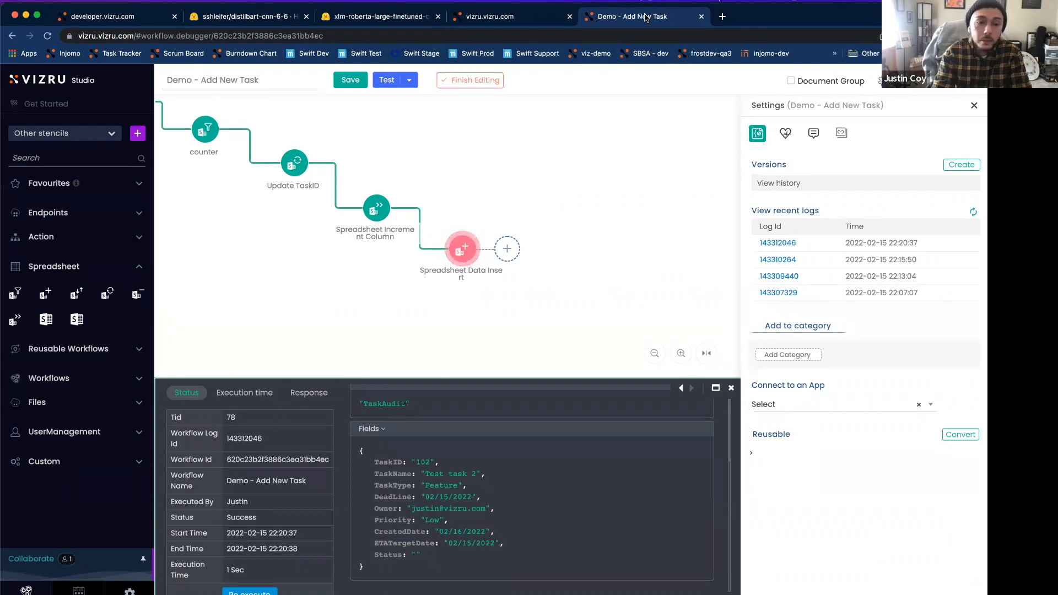
{"action": "left_click", "coordinate": [731, 388]}
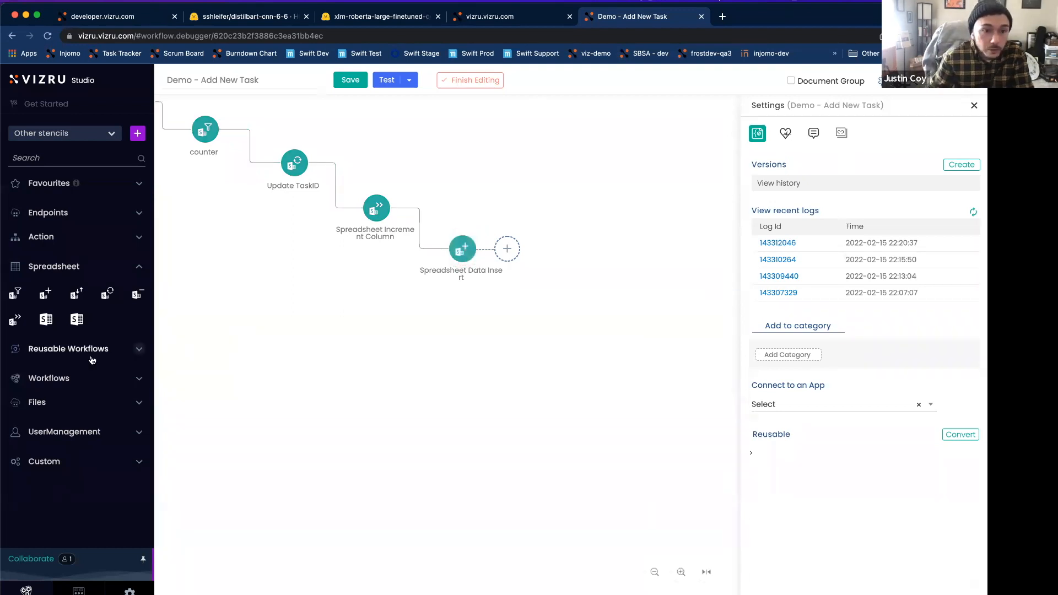
{"action": "left_click", "coordinate": [73, 241]}
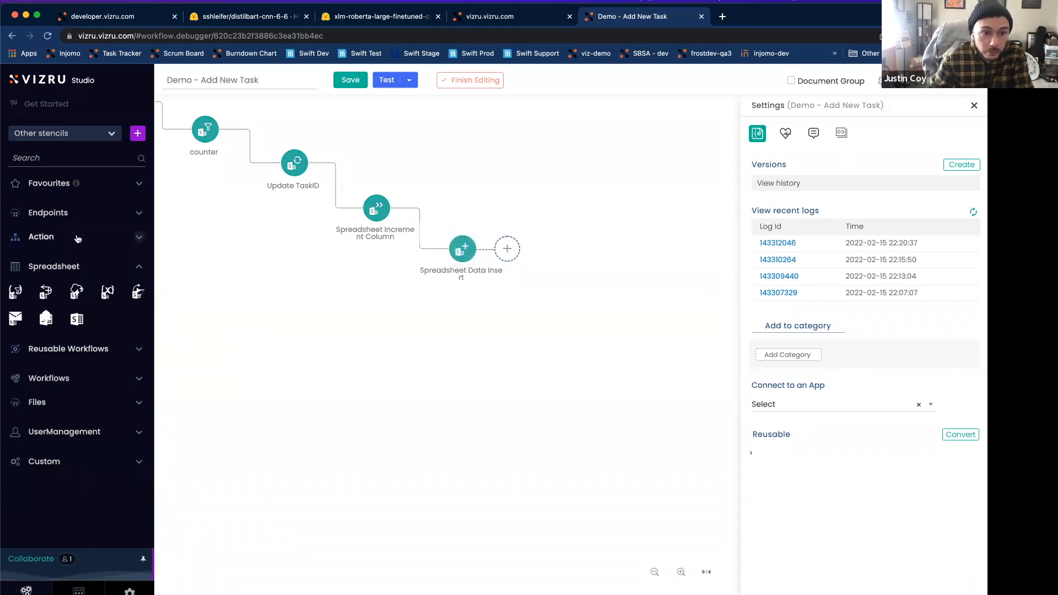
{"action": "left_click", "coordinate": [45, 319]}
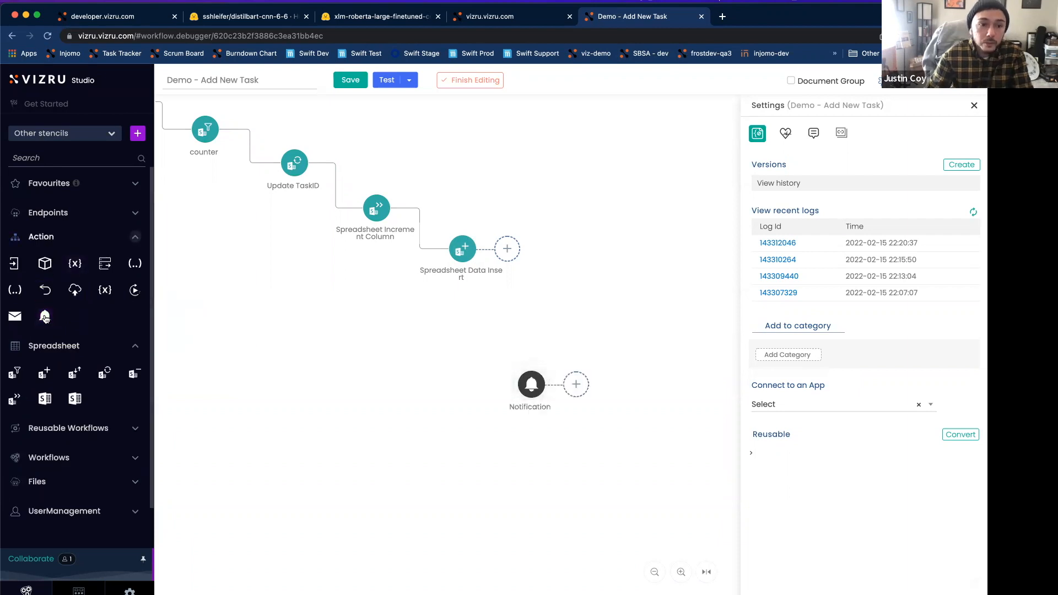
{"action": "left_click_drag", "start_coordinate": [529, 387], "coordinate": [535, 290]}
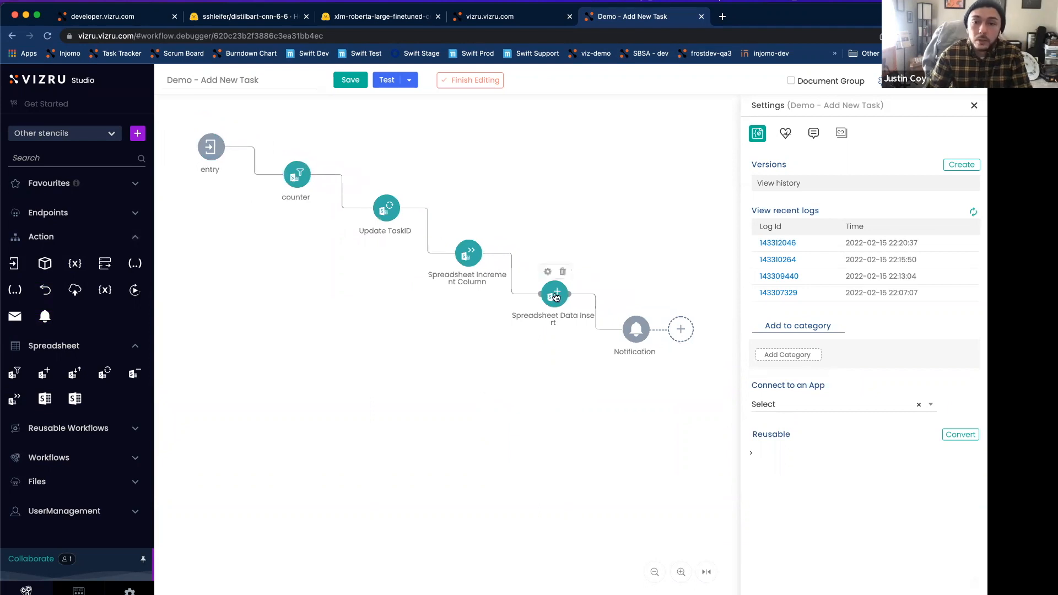
Step: Open the Notification block's settings and set the notification type to Success
{"action": "double_click", "coordinate": [636, 331]}
{"action": "left_click", "coordinate": [320, 356]}
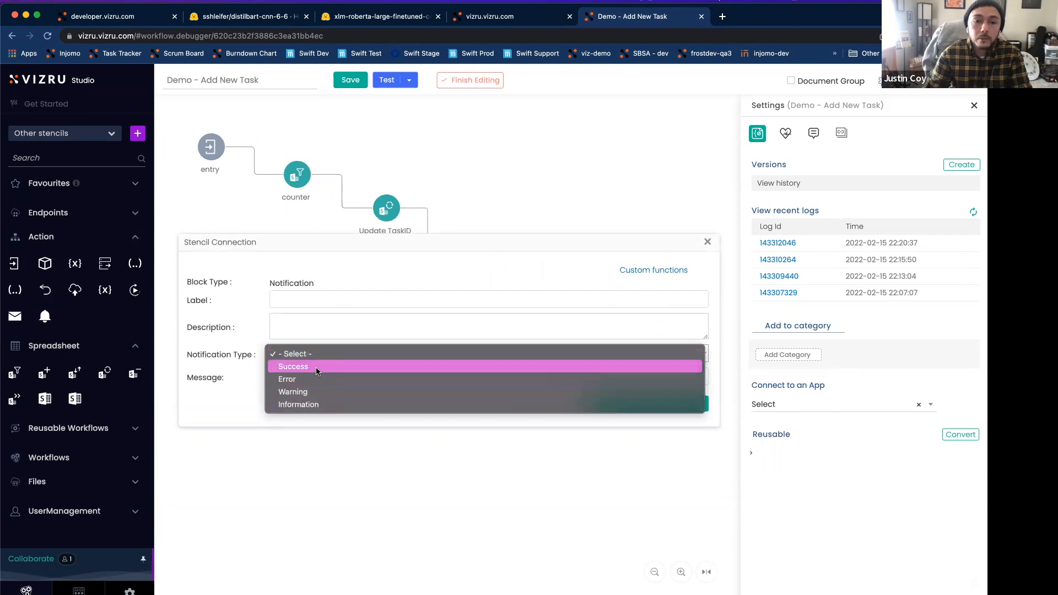
{"action": "left_click", "coordinate": [315, 368]}
{"action": "left_click", "coordinate": [324, 378]}
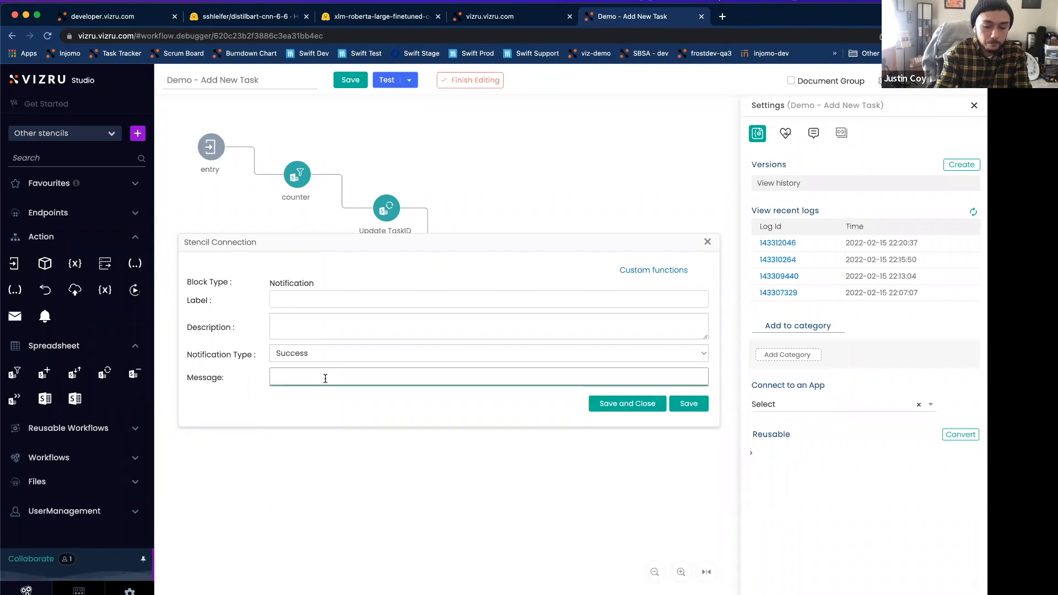
{"action": "type", "text": "{lo"}
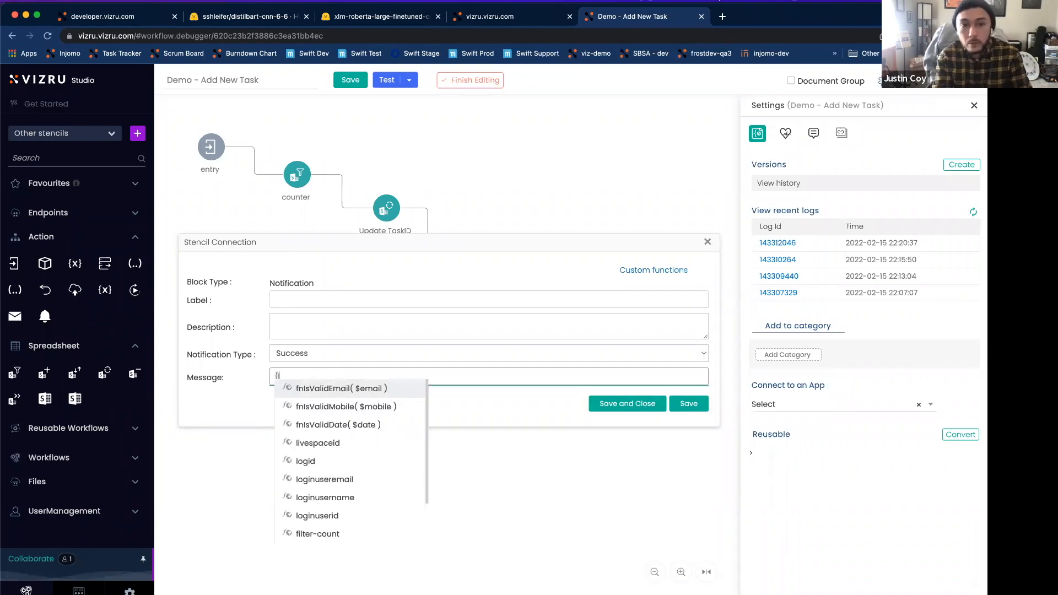
{"action": "key", "text": "BackSpace"}
{"action": "key", "text": "BackSpace"}
{"action": "key", "text": "BackSpace"}
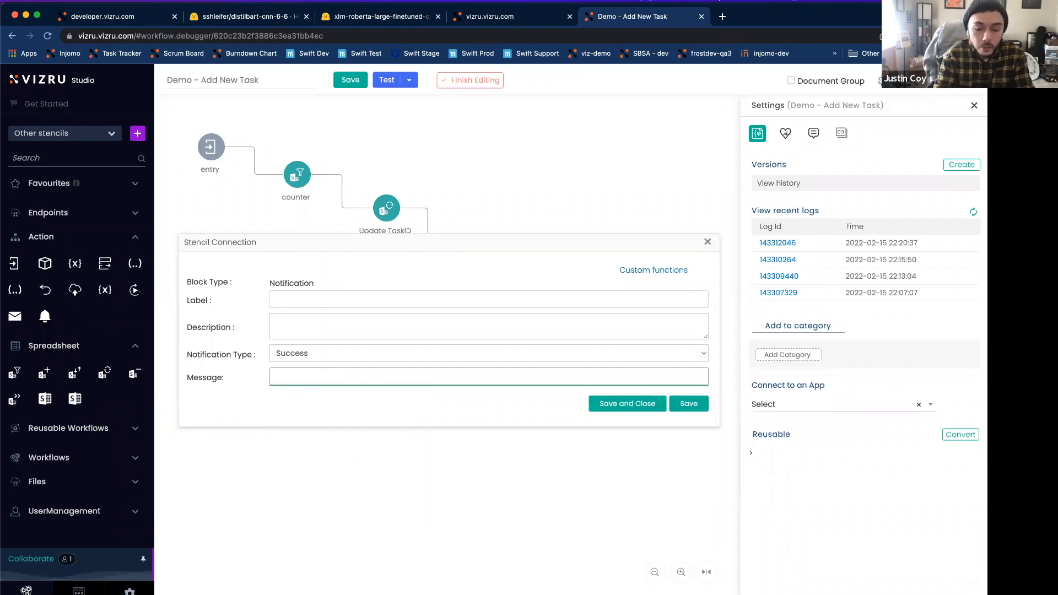
Step: Insert the {loginusername} variable as the start of the notification message
{"action": "type", "text": "{"}
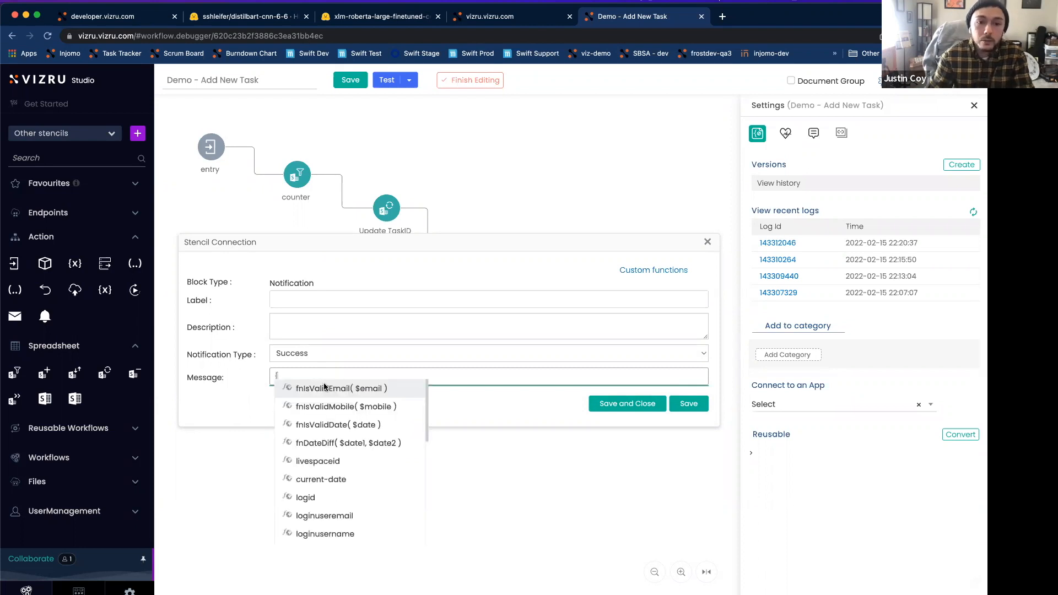
{"action": "scroll", "coordinate": [366, 449], "scroll_direction": "down", "scroll_amount": 5}
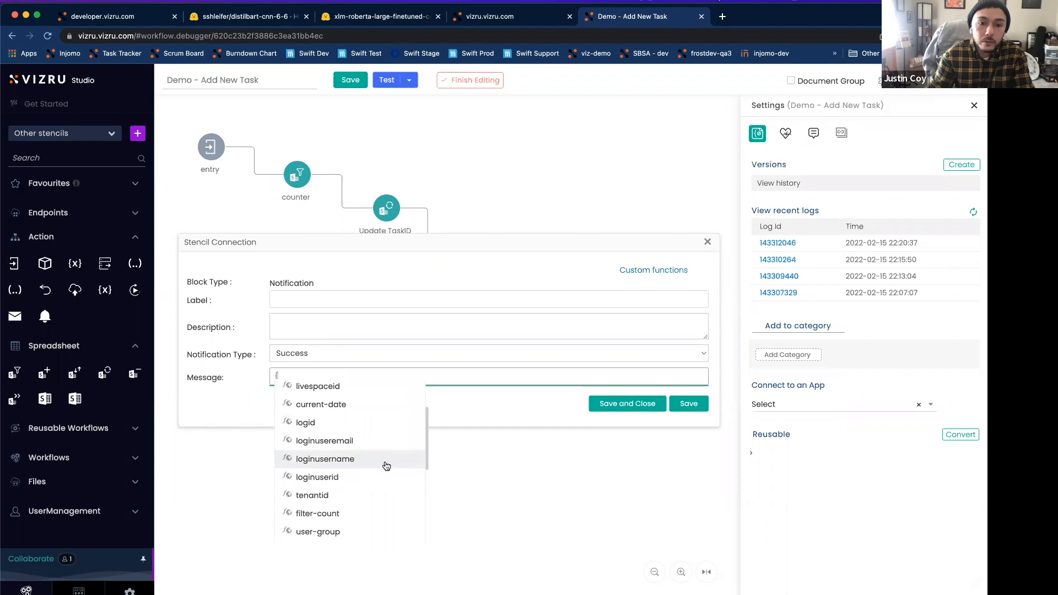
{"action": "scroll", "coordinate": [386, 462], "scroll_direction": "down", "scroll_amount": 5}
{"action": "scroll", "coordinate": [388, 464], "scroll_direction": "up", "scroll_amount": 2}
{"action": "scroll", "coordinate": [389, 465], "scroll_direction": "up", "scroll_amount": 3}
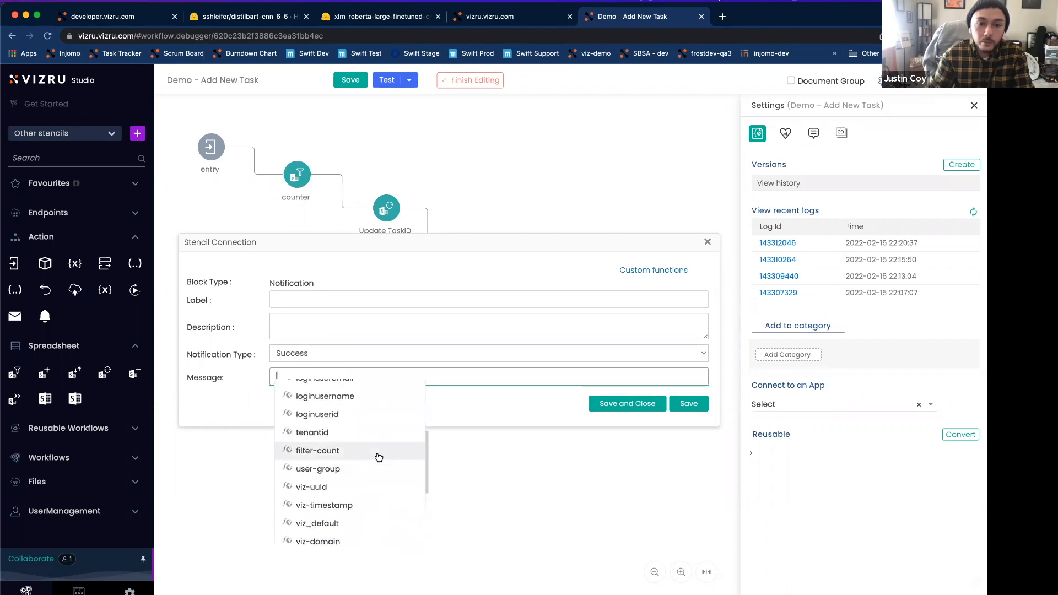
{"action": "scroll", "coordinate": [369, 457], "scroll_direction": "up", "scroll_amount": 2}
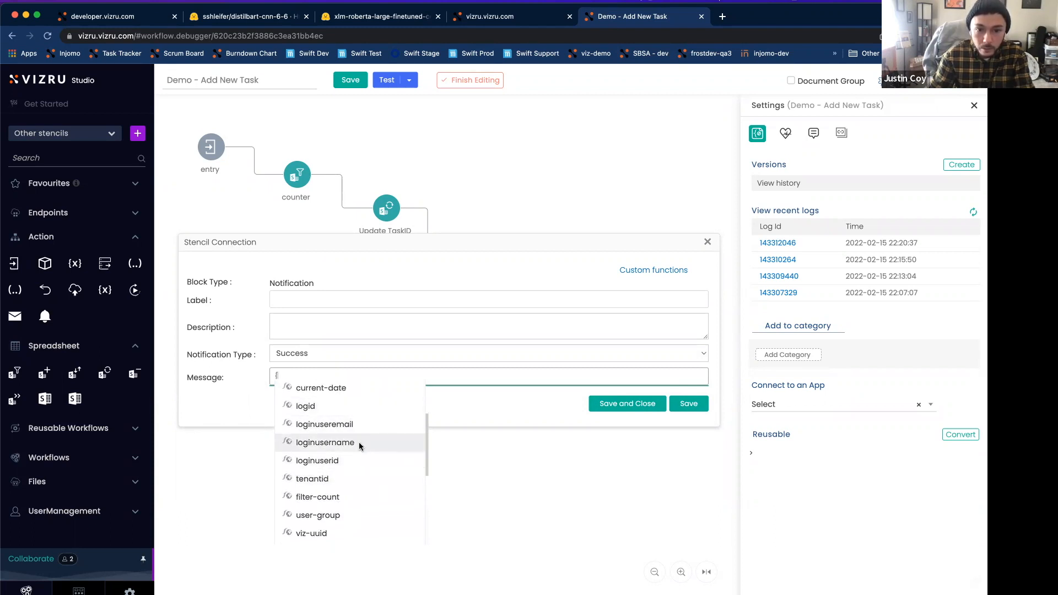
{"action": "left_click", "coordinate": [359, 446]}
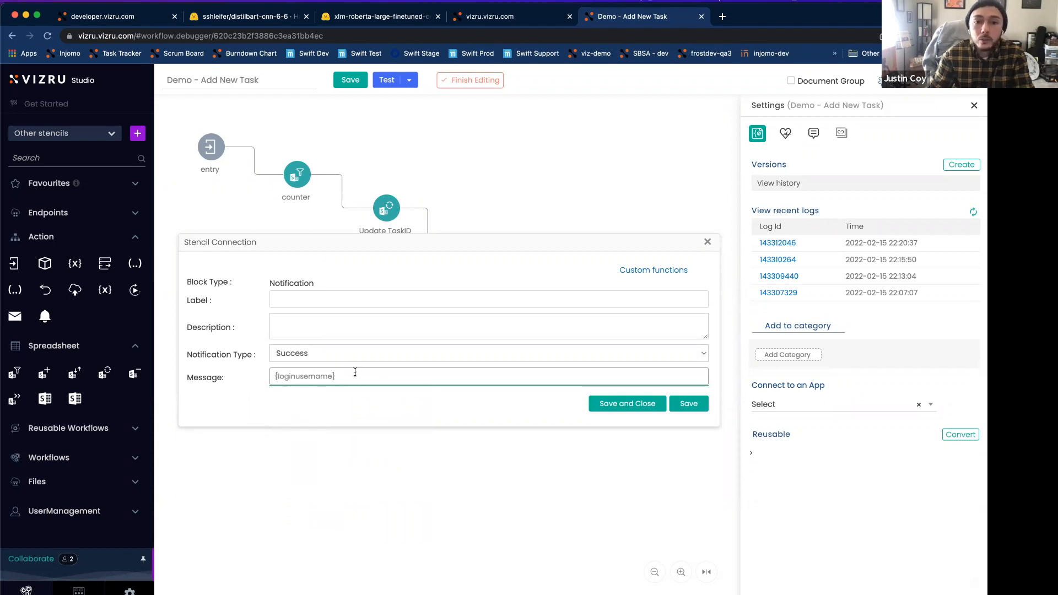
Step: Open the newest run log and move the notification settings dialog clear of its output
{"action": "left_click_drag", "start_coordinate": [354, 371], "coordinate": [272, 372]}
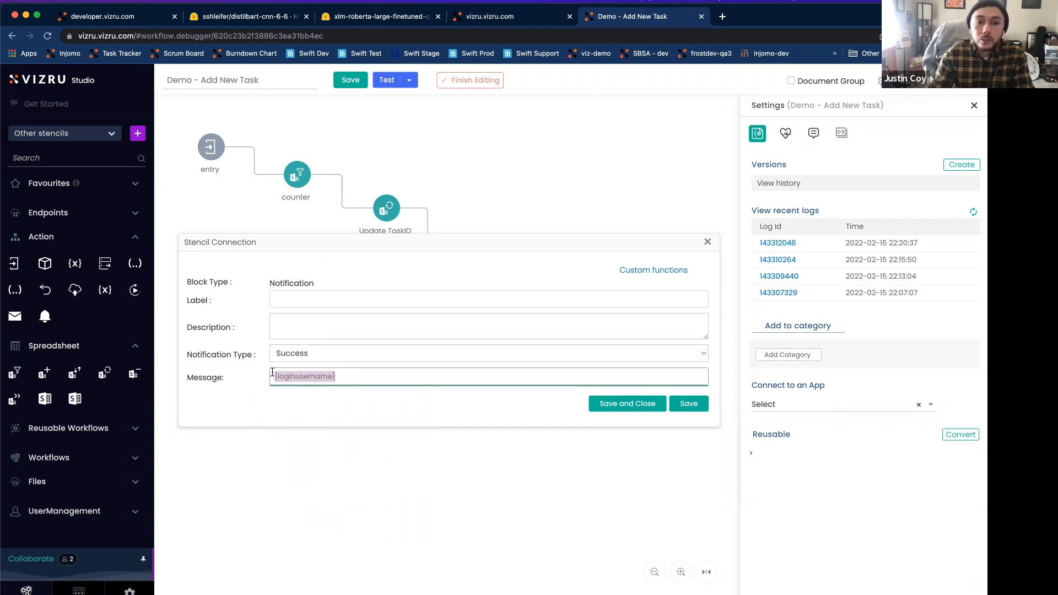
{"action": "left_click", "coordinate": [794, 244]}
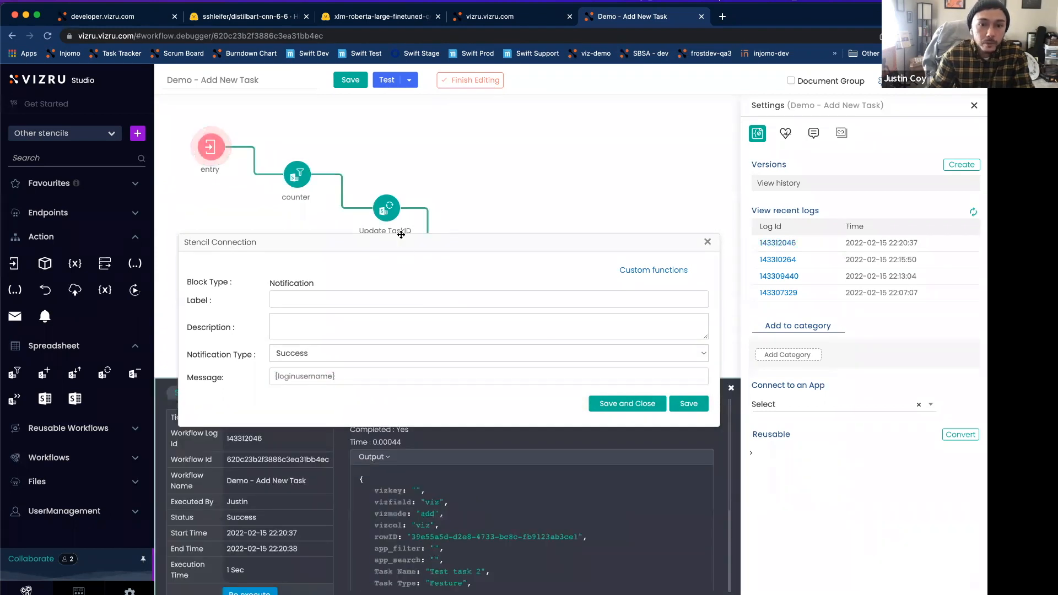
{"action": "left_click_drag", "start_coordinate": [401, 234], "coordinate": [404, 177]}
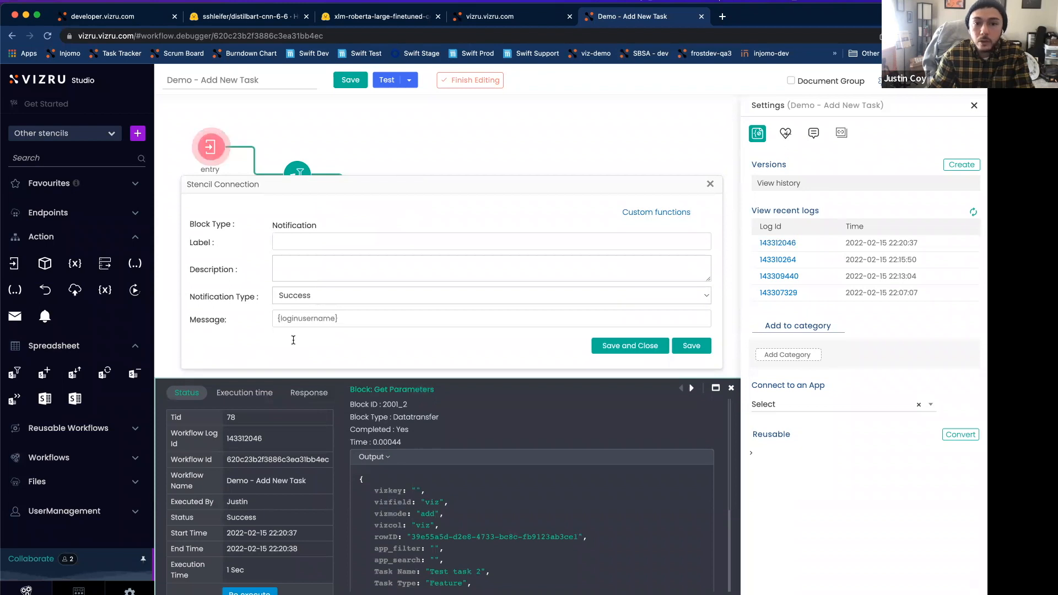
Step: Extend the notification message with a hyphen and the login email variable so it reads "{loginusername} - {loginuseremail}"
{"action": "triple_click", "coordinate": [361, 321]}
{"action": "left_click", "coordinate": [360, 320]}
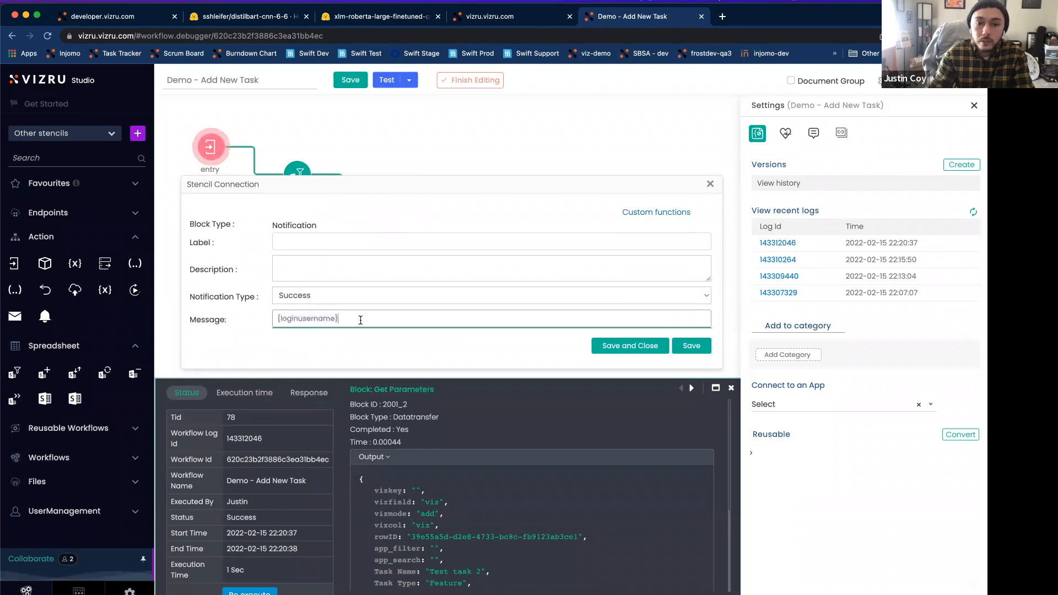
{"action": "type", "text": "{"}
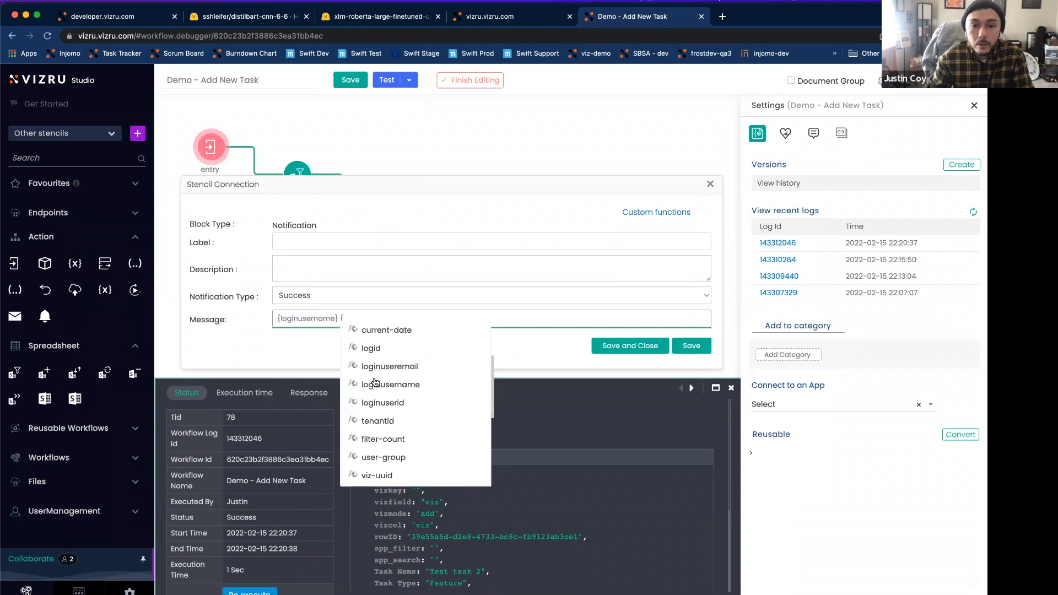
{"action": "key", "text": "Return"}
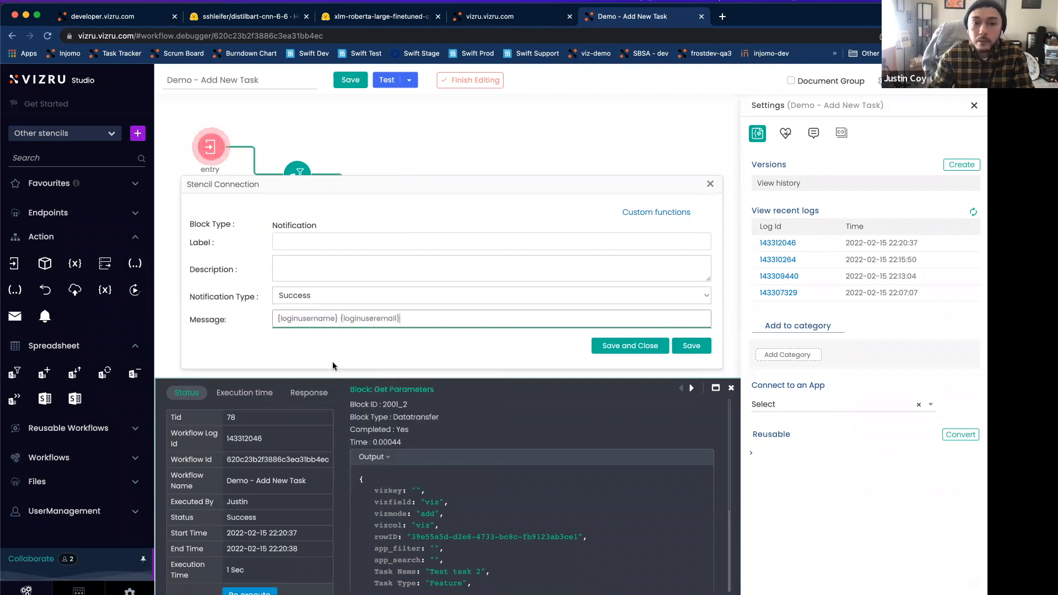
{"action": "type", "text": "- {loginuseremail}"}
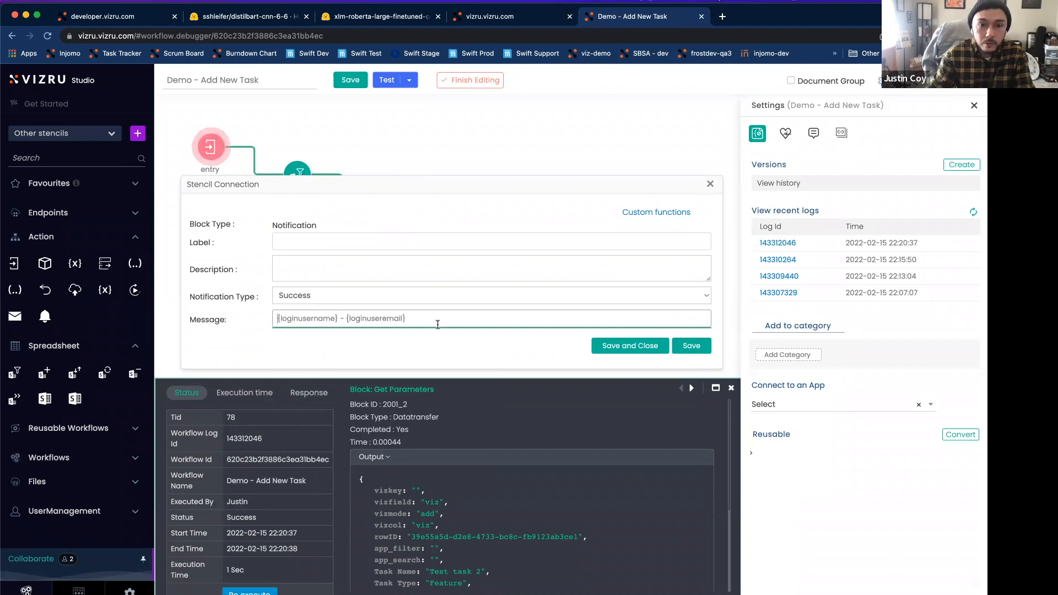
{"action": "type", "text": " added a new task."}
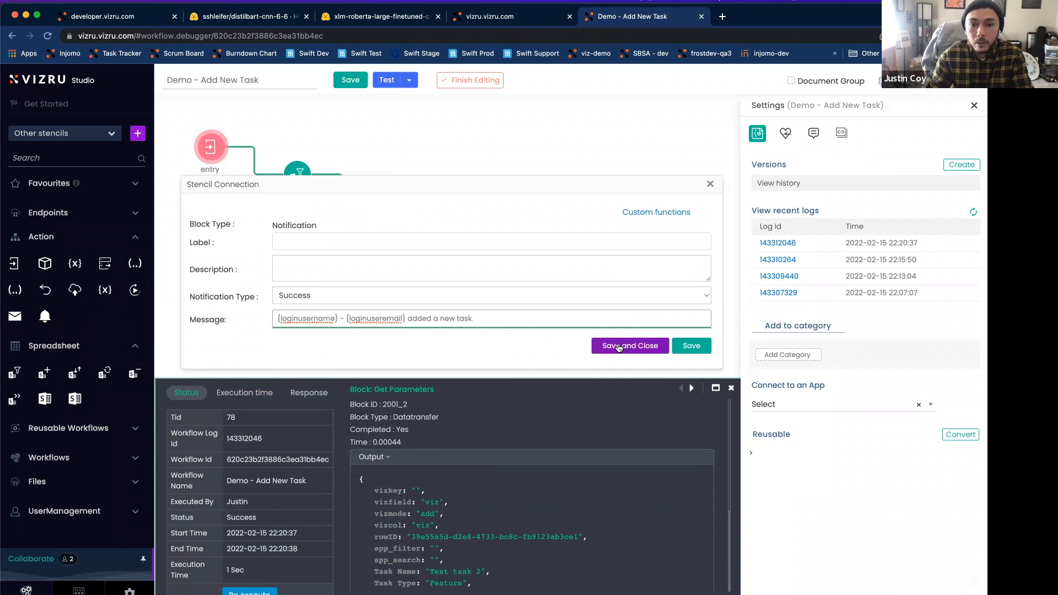
Step: Finish the notification message with "added a new task." and save both the block and the workflow
{"action": "left_click", "coordinate": [619, 346]}
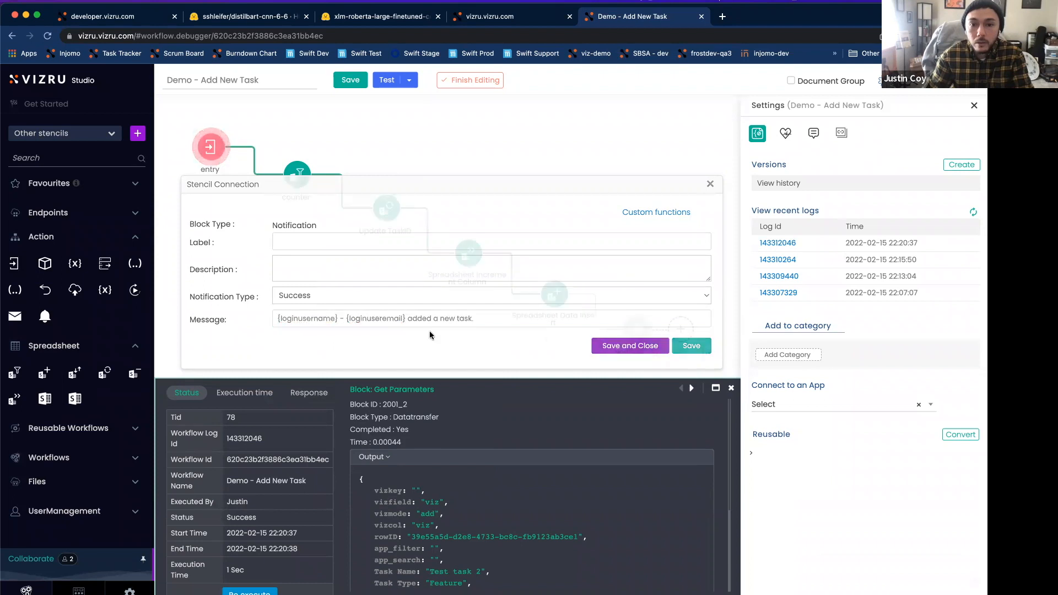
{"action": "left_click", "coordinate": [357, 83]}
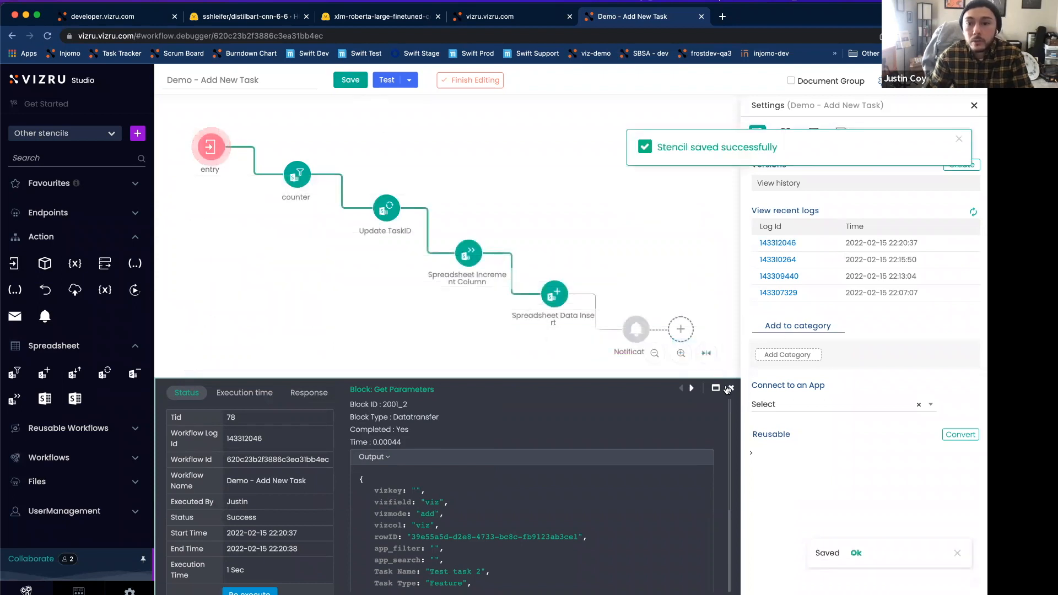
Step: Add a task named "Test task 3" in the My Tasks dashboard with type Enhancement, the owner's e-mail and Medium priority
{"action": "left_click", "coordinate": [492, 17]}
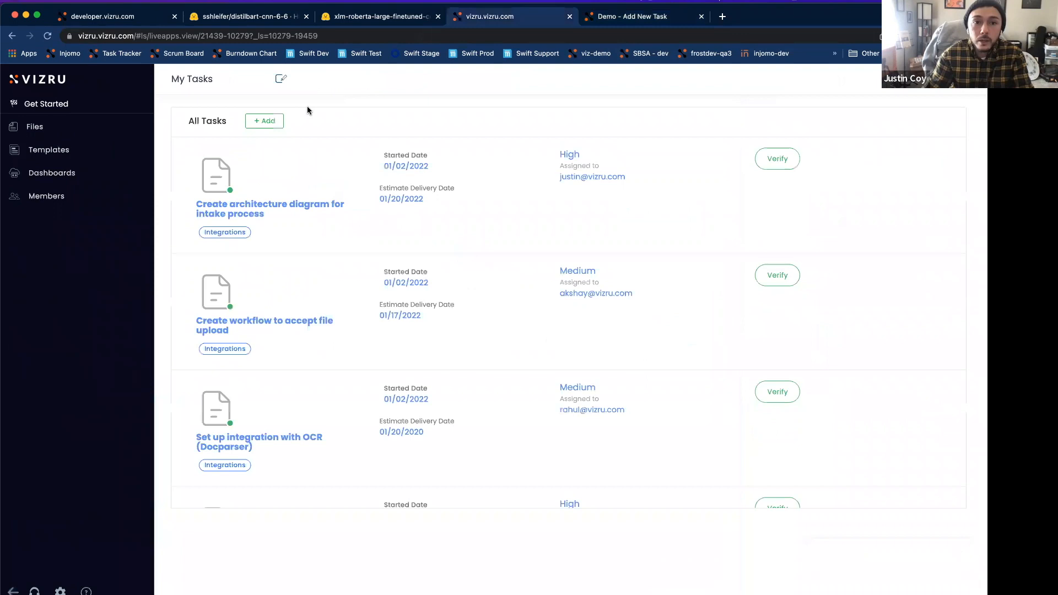
{"action": "left_click", "coordinate": [260, 121]}
{"action": "left_click", "coordinate": [552, 166]}
{"action": "type", "text": "Test task"}
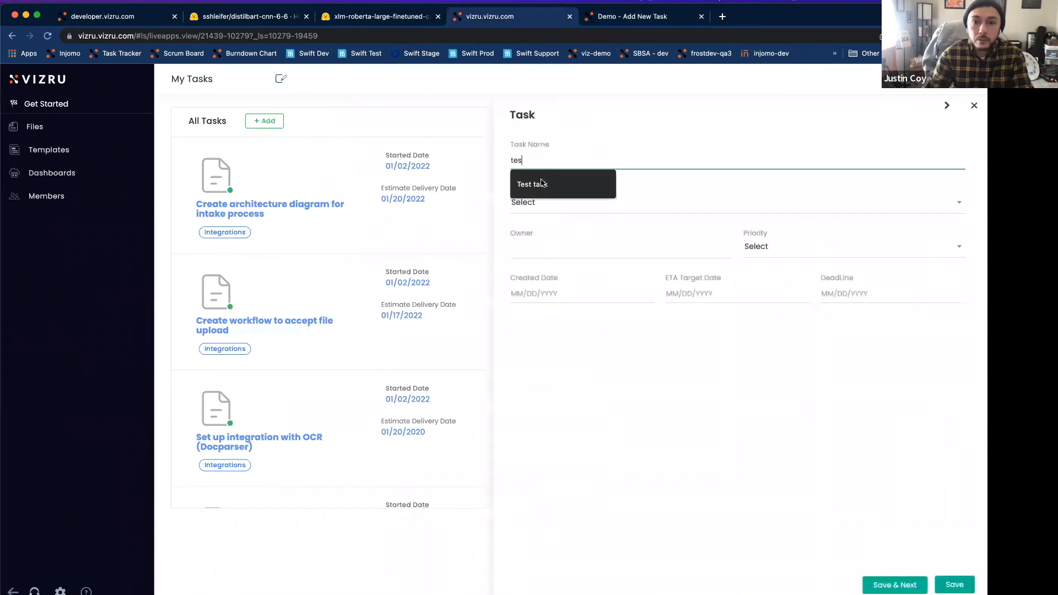
{"action": "left_click", "coordinate": [542, 183]}
{"action": "type", "text": "3"}
{"action": "left_click", "coordinate": [551, 202]}
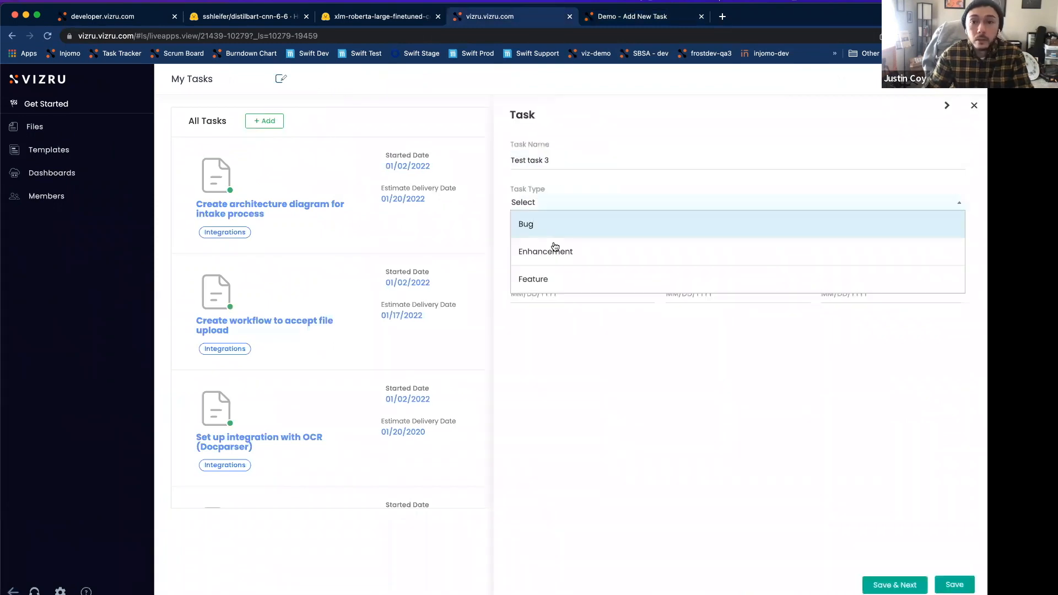
{"action": "left_click", "coordinate": [559, 251]}
{"action": "left_click", "coordinate": [554, 273]}
{"action": "left_click", "coordinate": [777, 247]}
{"action": "left_click", "coordinate": [770, 295]}
Step: Set the task's created date, ETA target date and deadline to 02/15/2022, and save the task
{"action": "left_click", "coordinate": [531, 293]}
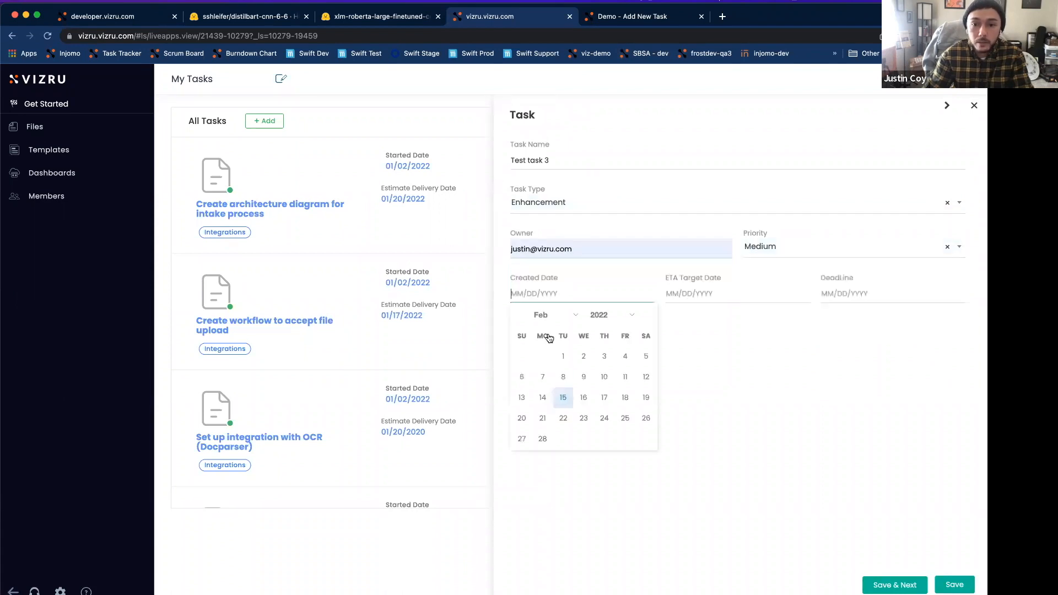
{"action": "left_click", "coordinate": [562, 397]}
{"action": "left_click", "coordinate": [708, 286]}
{"action": "left_click", "coordinate": [718, 397]}
{"action": "left_click", "coordinate": [841, 293]}
{"action": "left_click", "coordinate": [875, 398]}
{"action": "left_click", "coordinate": [956, 584]}
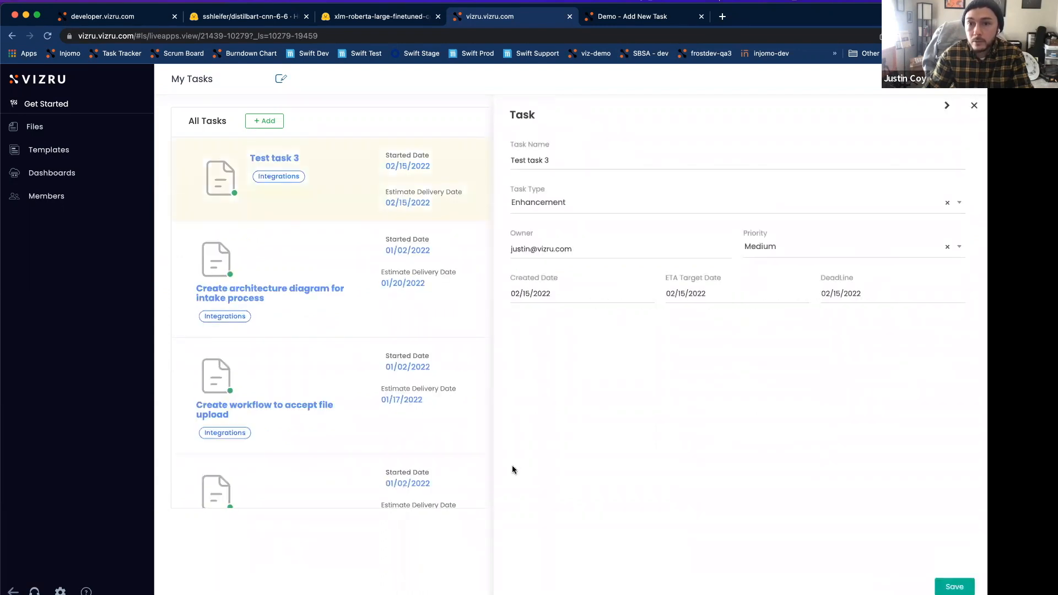
Step: Return to the workflow and examine the Notification block's output message and type in the newest run log
{"action": "key", "text": "ctrl+Tab"}
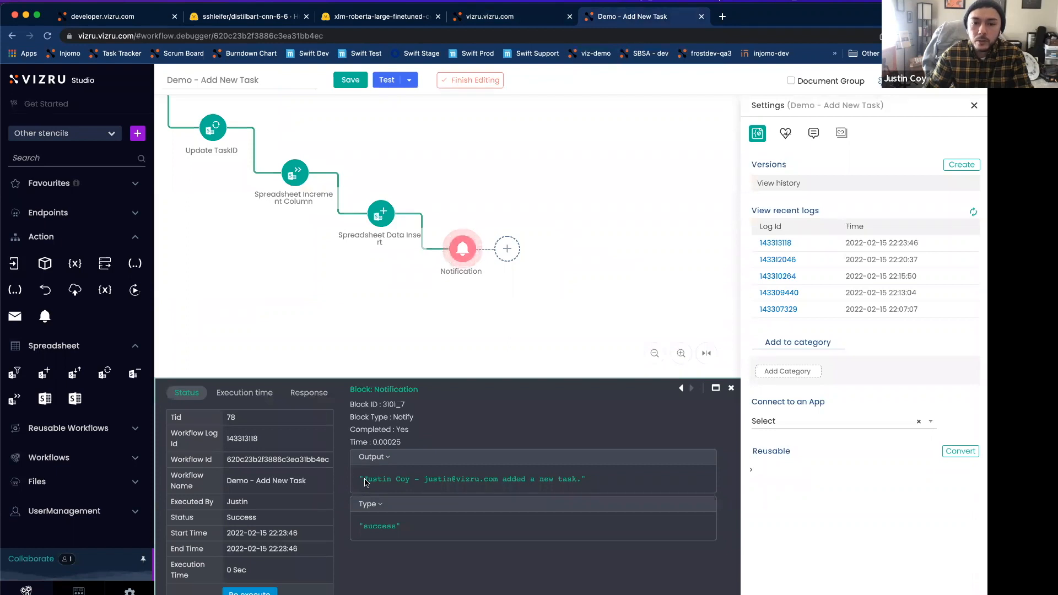
{"action": "mouse_move", "coordinate": [365, 482]}
{"action": "left_mouse_down"}
{"action": "mouse_move", "coordinate": [411, 485]}
{"action": "mouse_move", "coordinate": [363, 485]}
{"action": "left_mouse_up"}
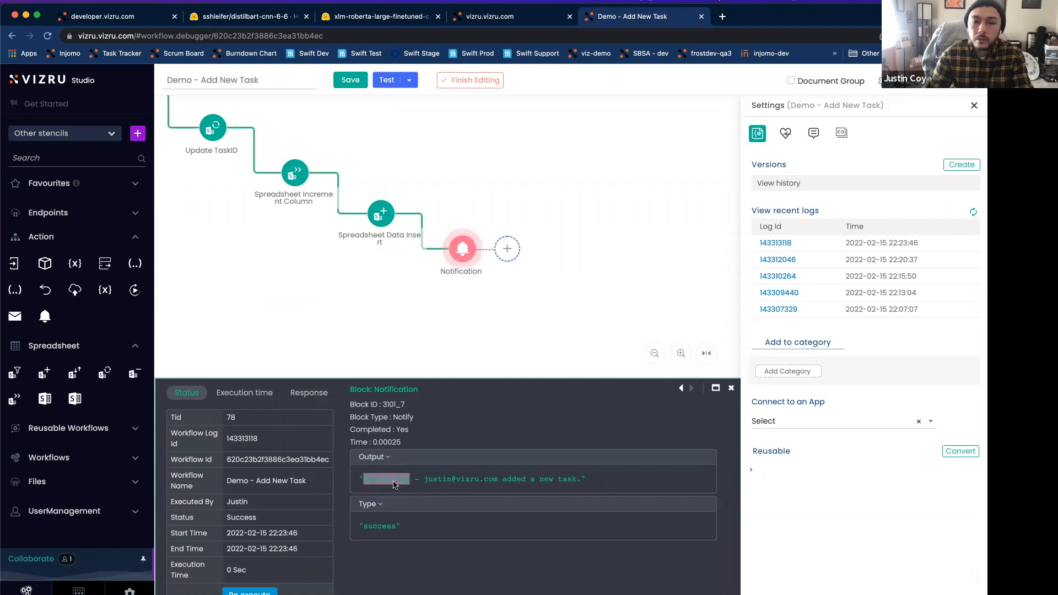
{"action": "left_click", "coordinate": [387, 484]}
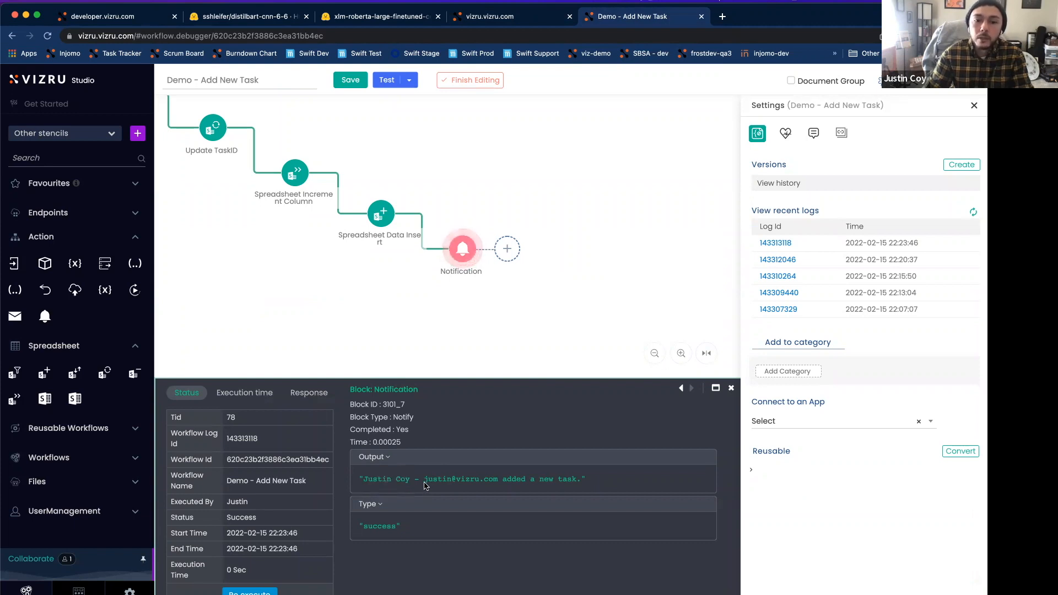
Step: Examine the e-mail part of the Notification block's output message and close the run log
{"action": "left_click_drag", "start_coordinate": [439, 486], "coordinate": [497, 485]}
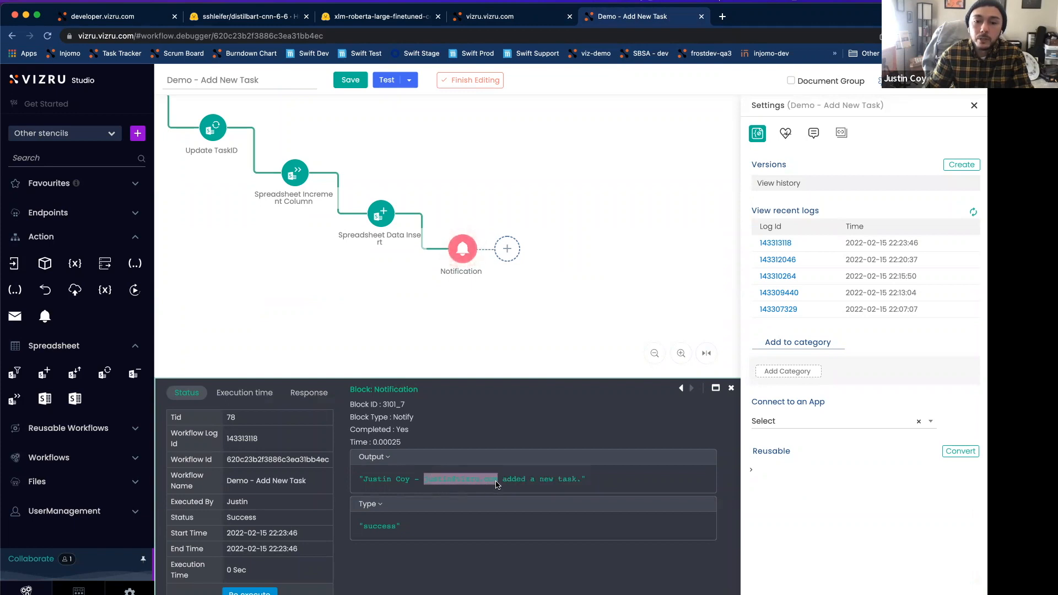
{"action": "left_click", "coordinate": [444, 487]}
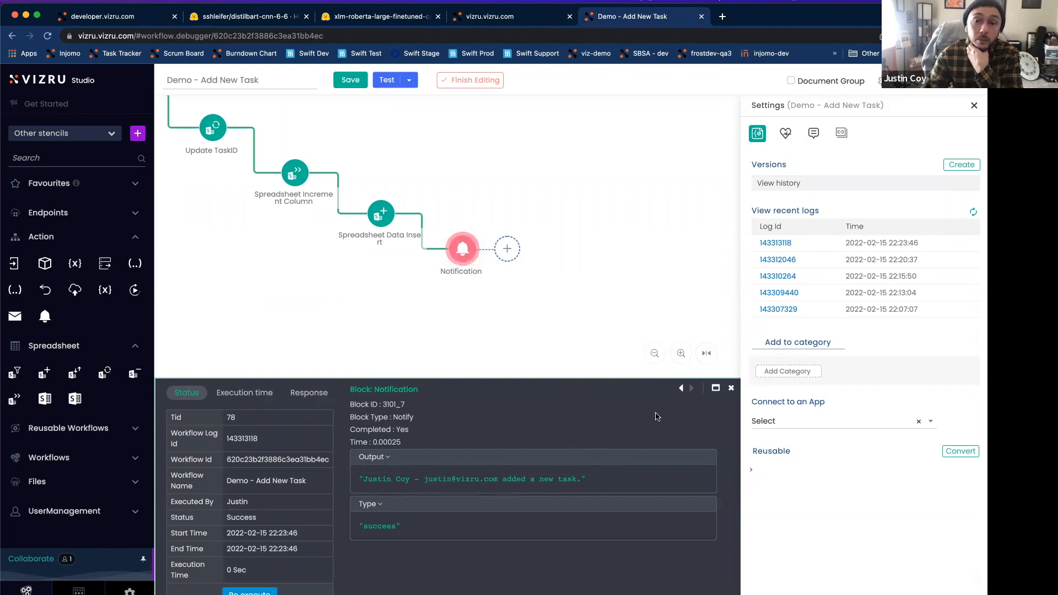
{"action": "left_click", "coordinate": [731, 388]}
Step: Append the {viz-timestamp} variable to the end of the Notification block's message, following "added a new task."
{"action": "double_click", "coordinate": [460, 256]}
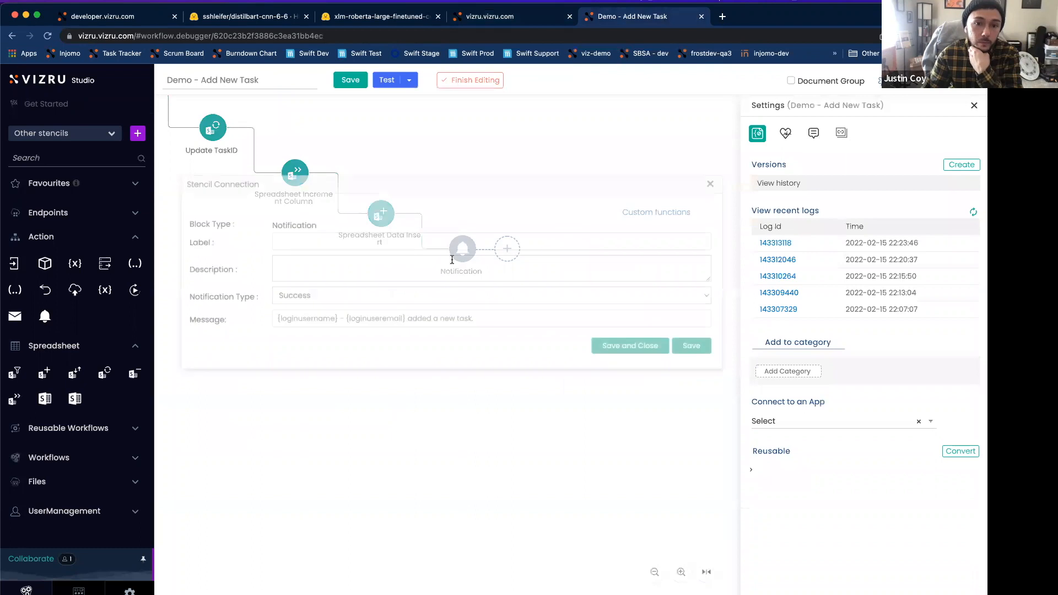
{"action": "left_click", "coordinate": [501, 321]}
{"action": "type", "text": "{viz"}
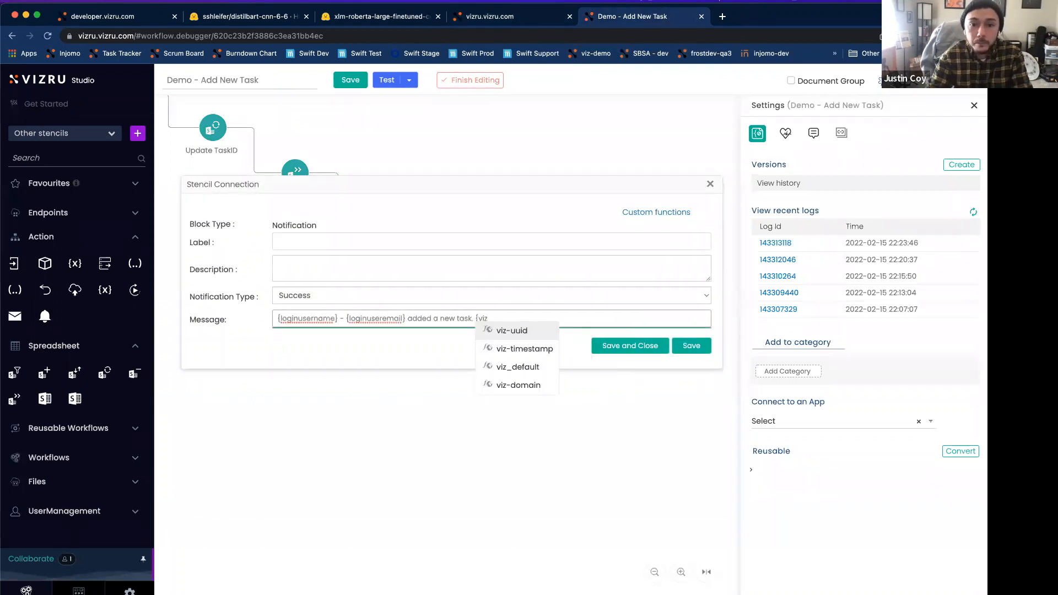
{"action": "key", "text": "Down"}
{"action": "key", "text": "Return"}
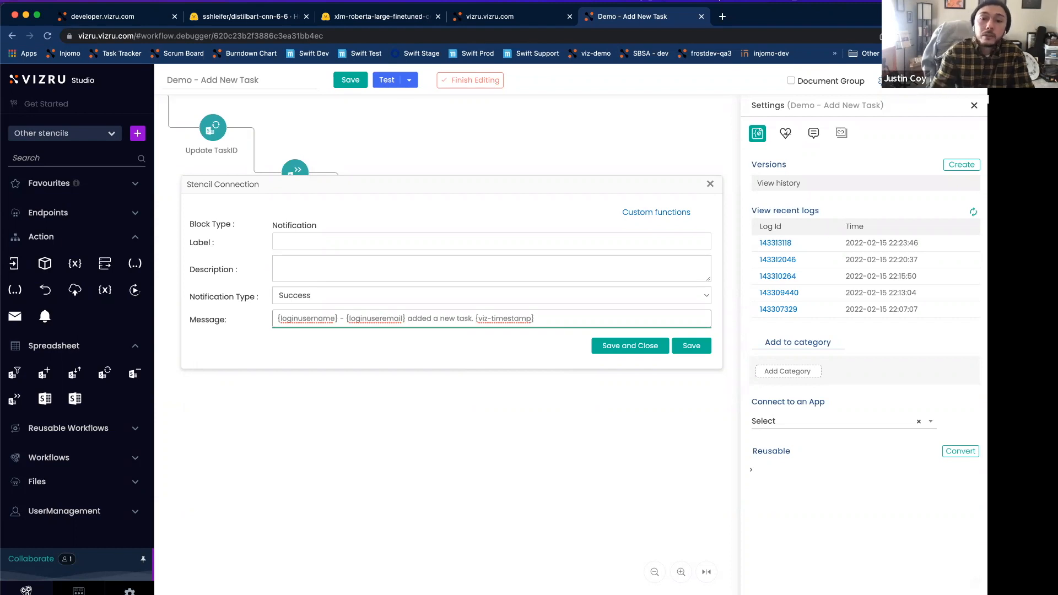
{"action": "left_click_drag", "start_coordinate": [539, 319], "coordinate": [475, 320]}
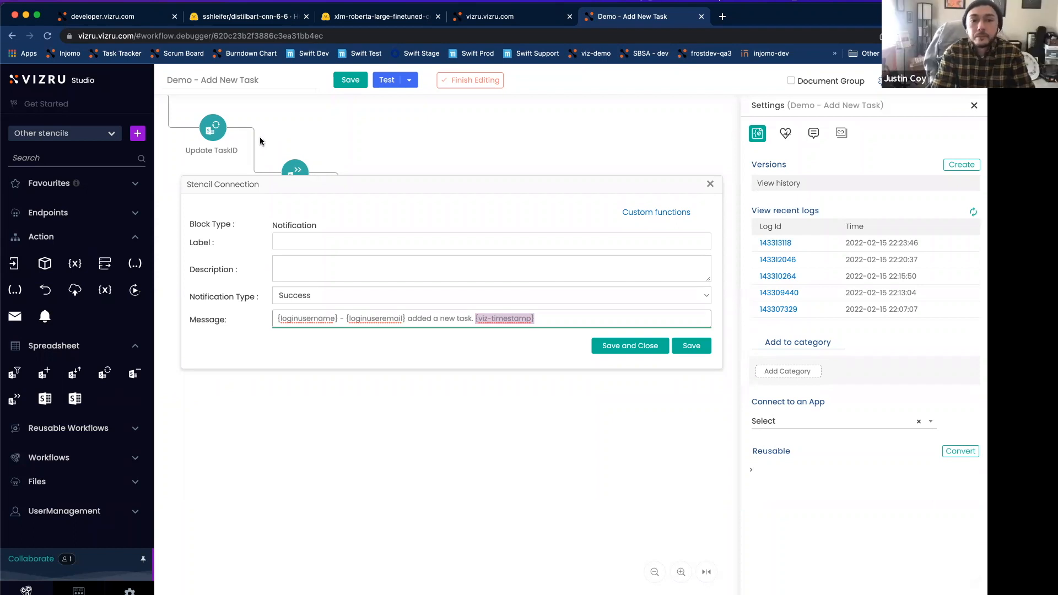
{"action": "key", "text": "super+Tab"}
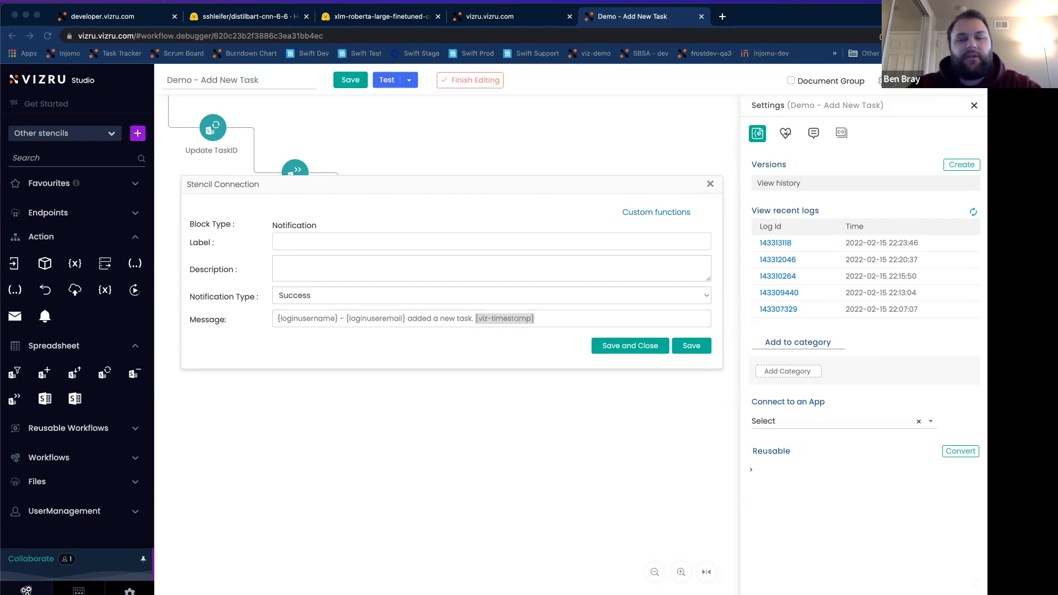